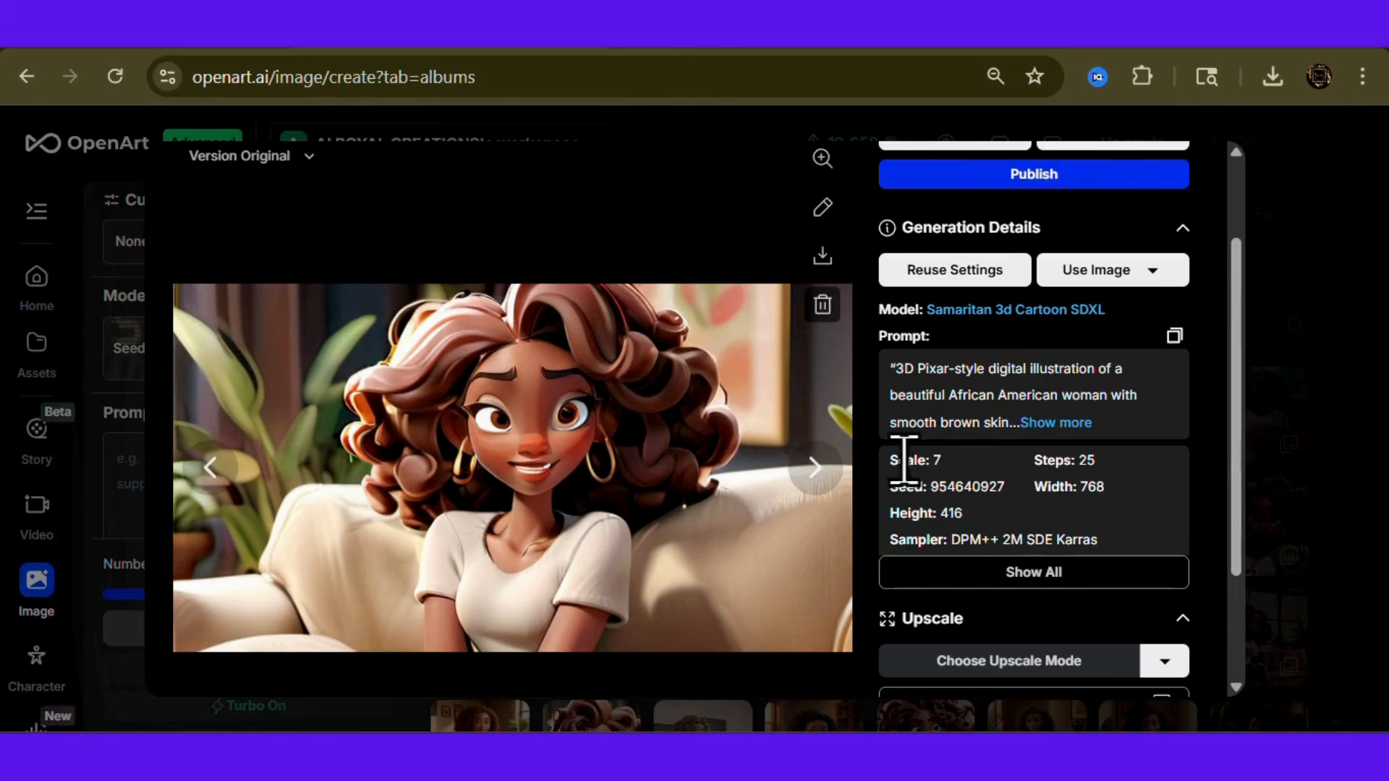
# Look through the generated images in the 3D PIXAR AVATAR album with their models and prompts, and close the preview
pyautogui.click(815, 467)
pyautogui.click(816, 469)
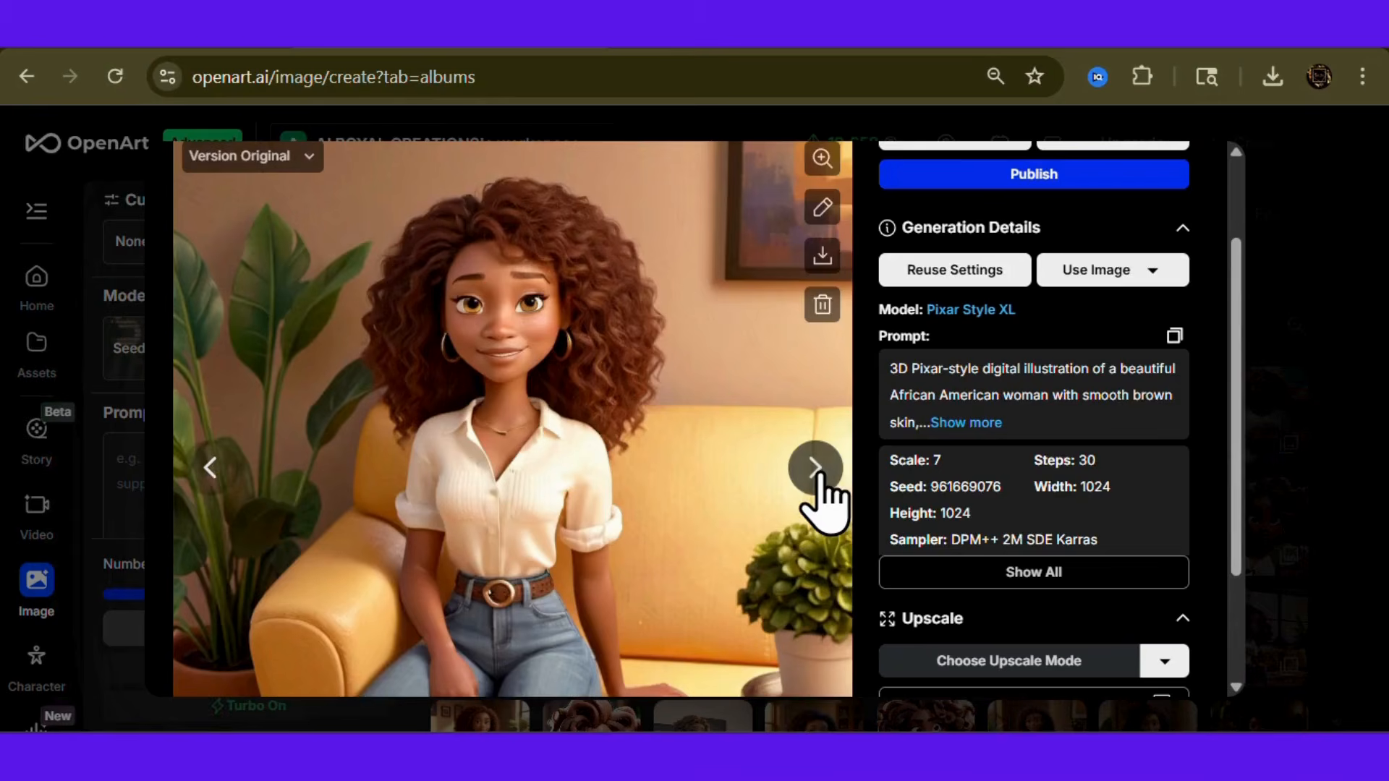
pyautogui.click(815, 468)
pyautogui.click(815, 468)
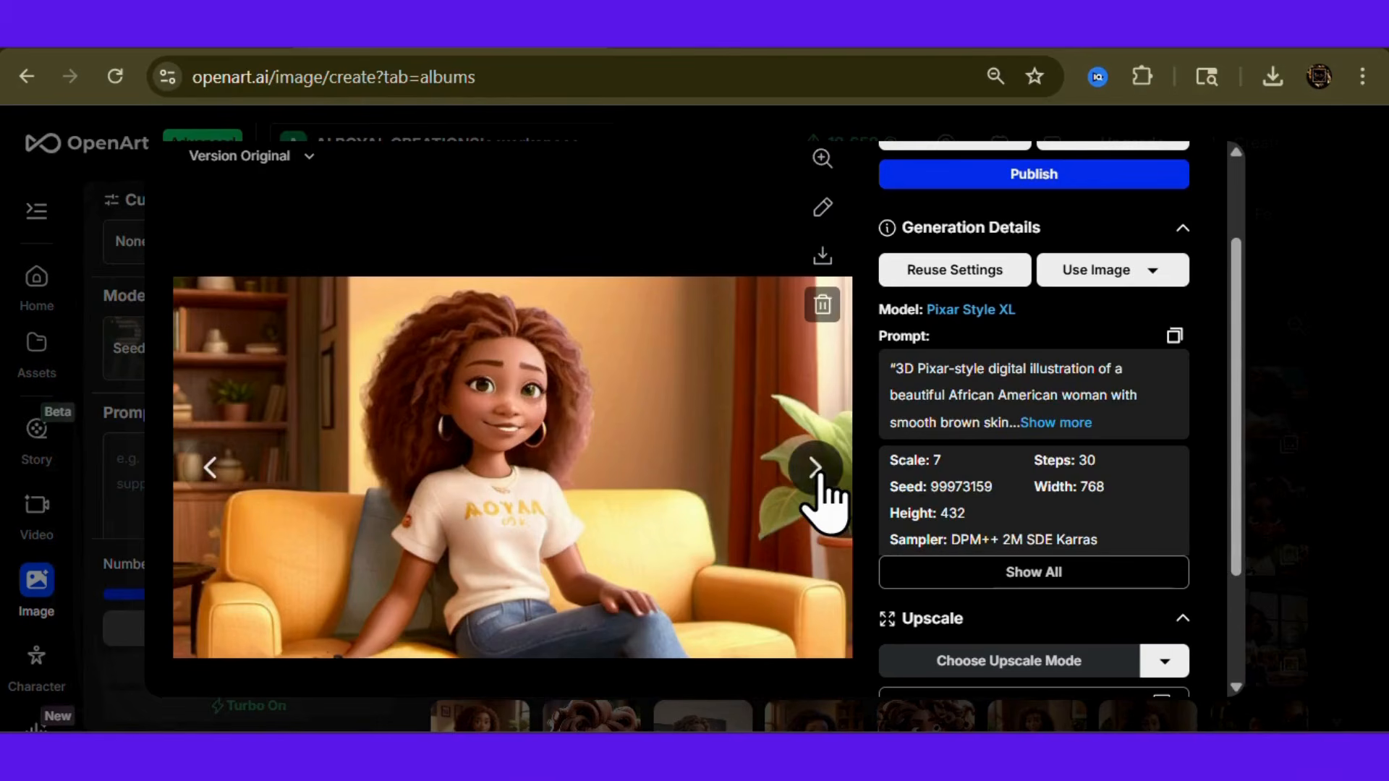
pyautogui.click(816, 468)
pyautogui.click(816, 469)
pyautogui.click(816, 469)
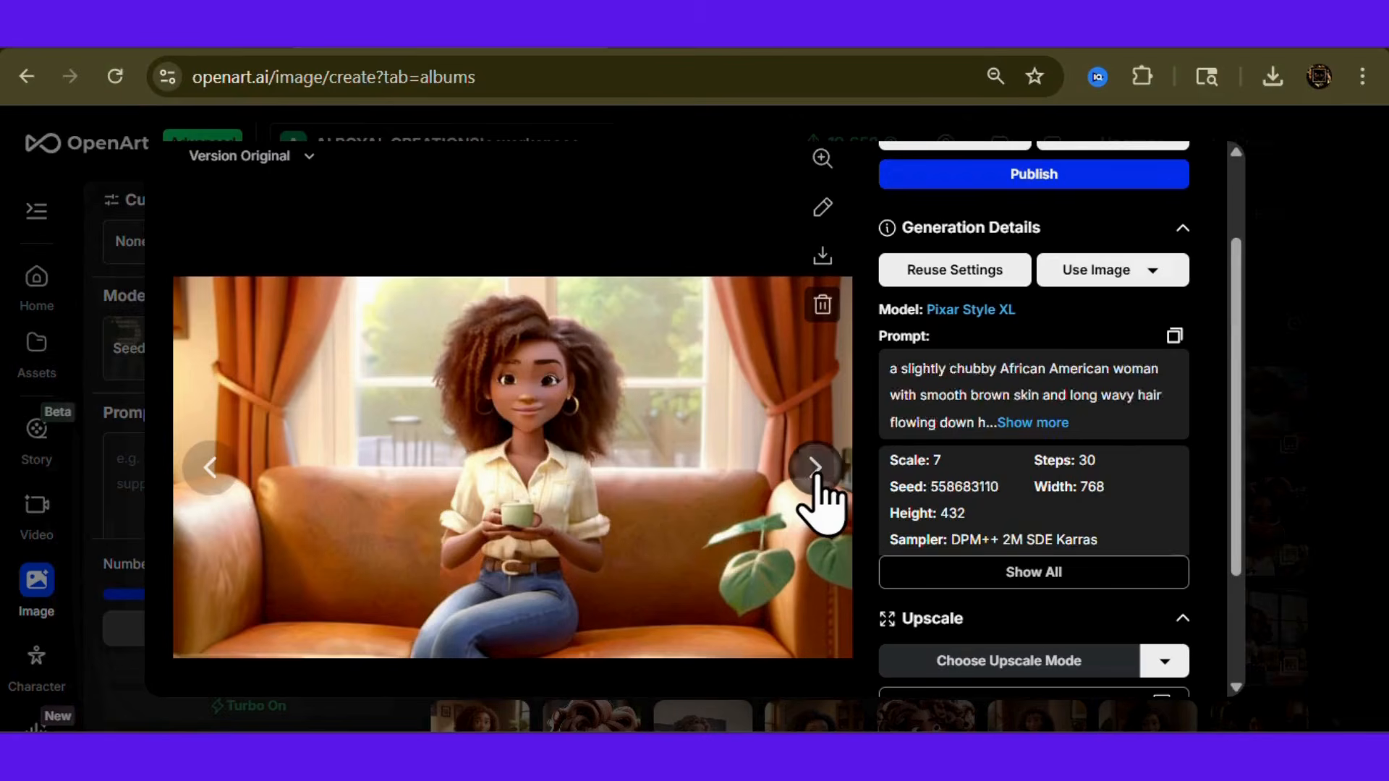
pyautogui.click(815, 469)
pyautogui.click(815, 468)
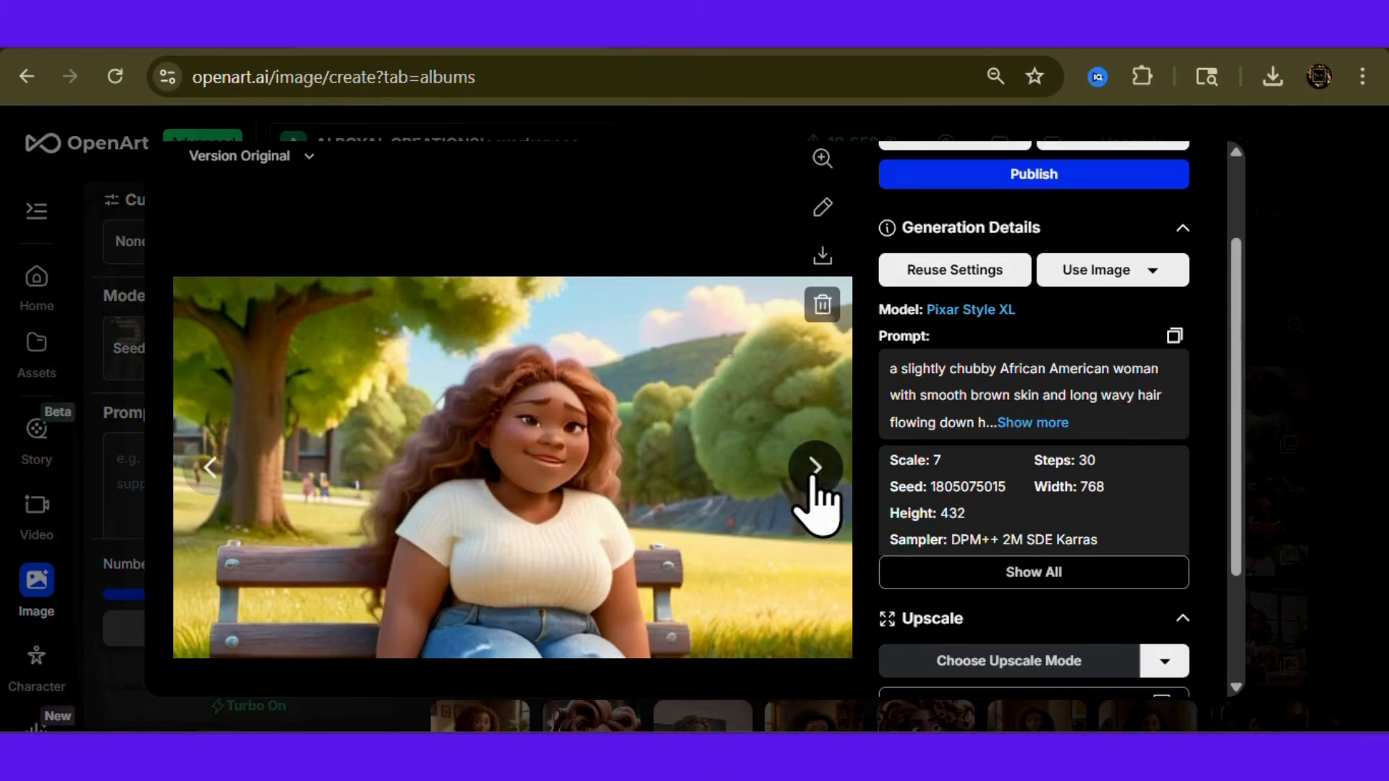
pyautogui.click(815, 469)
pyautogui.click(815, 468)
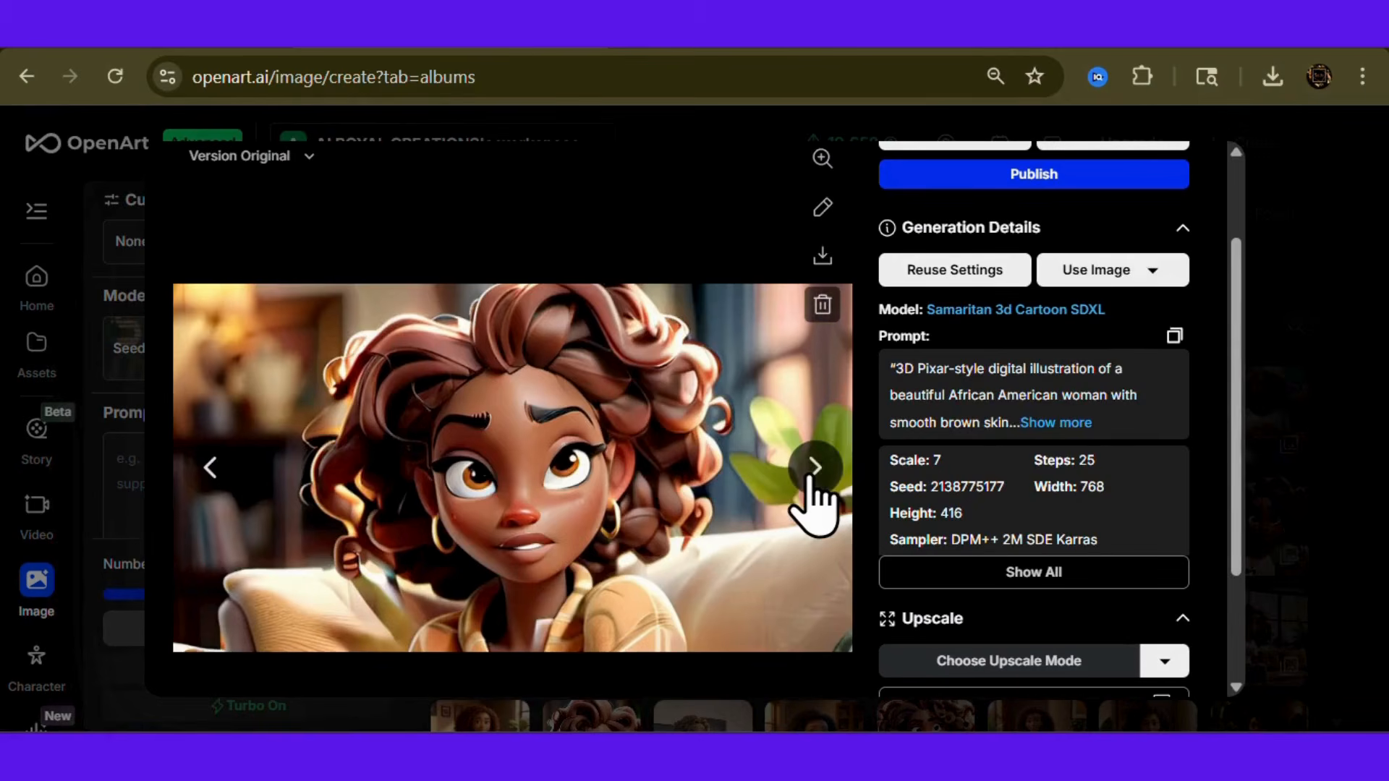
pyautogui.click(814, 468)
pyautogui.click(816, 469)
pyautogui.click(815, 468)
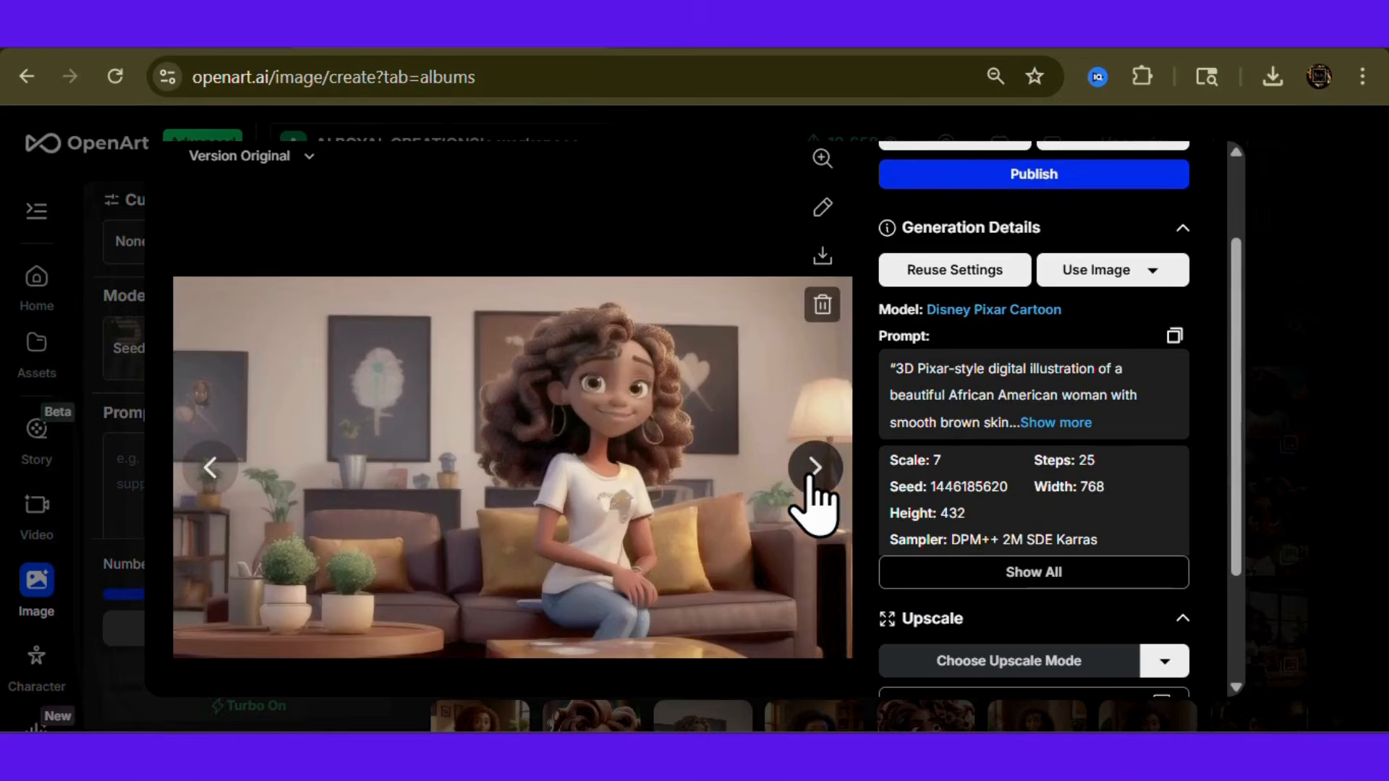
pyautogui.click(815, 469)
pyautogui.click(815, 469)
pyautogui.click(815, 469)
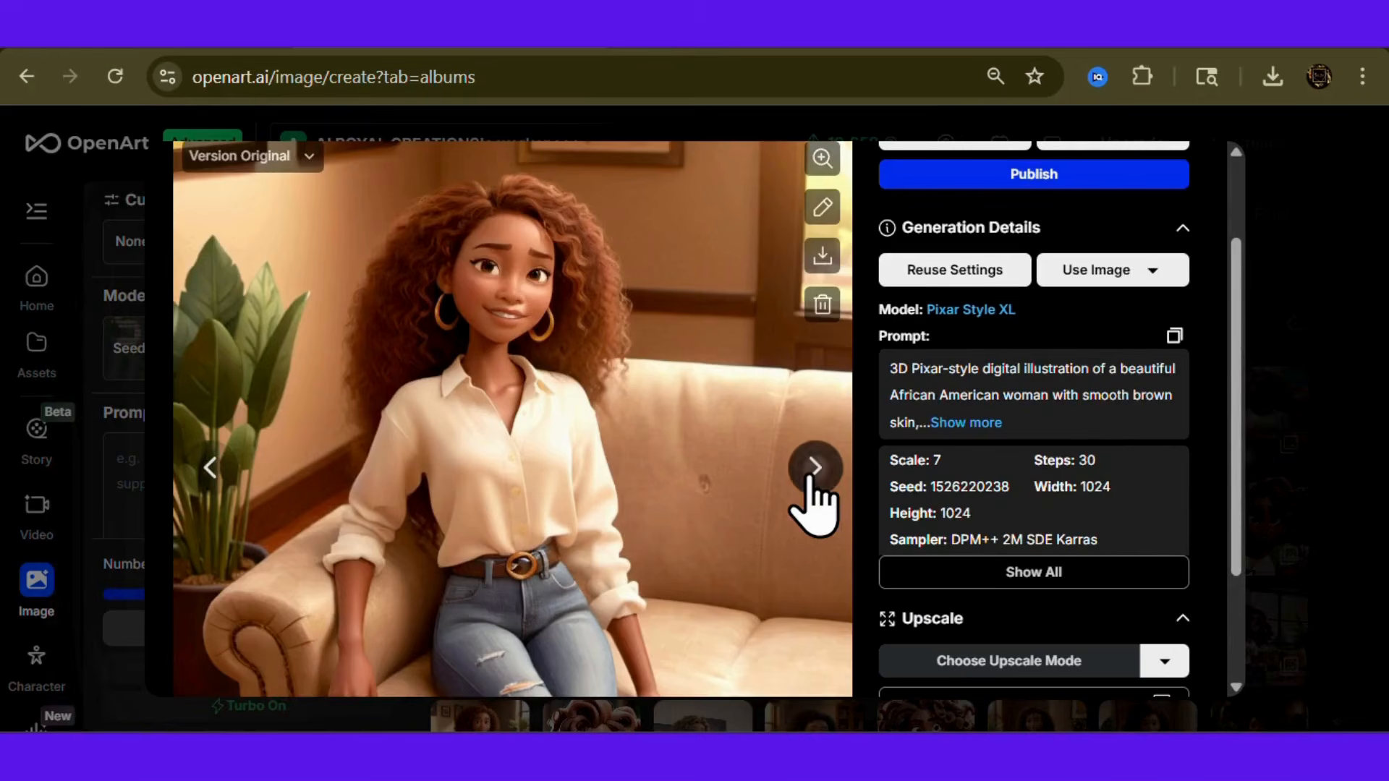
pyautogui.click(815, 469)
pyautogui.click(816, 468)
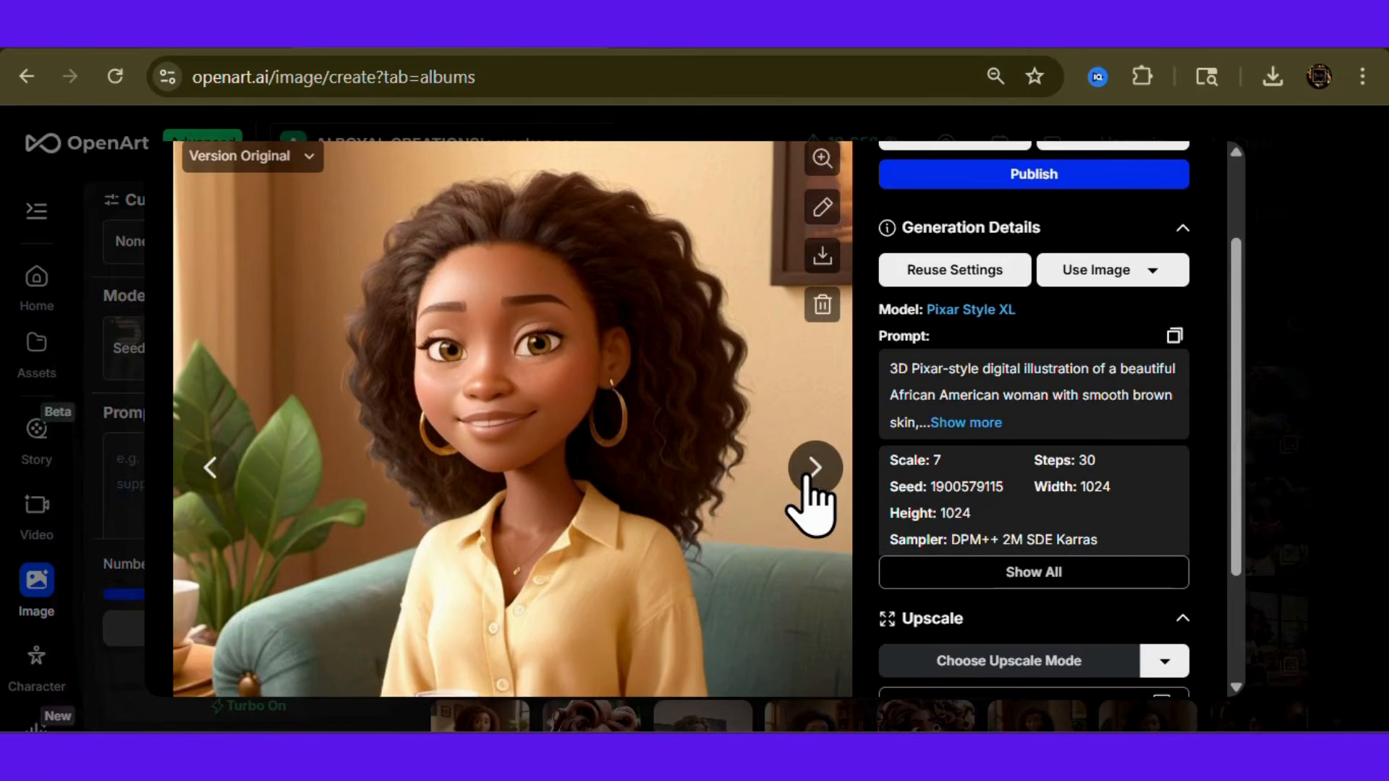
pyautogui.click(815, 469)
pyautogui.click(815, 468)
pyautogui.click(815, 469)
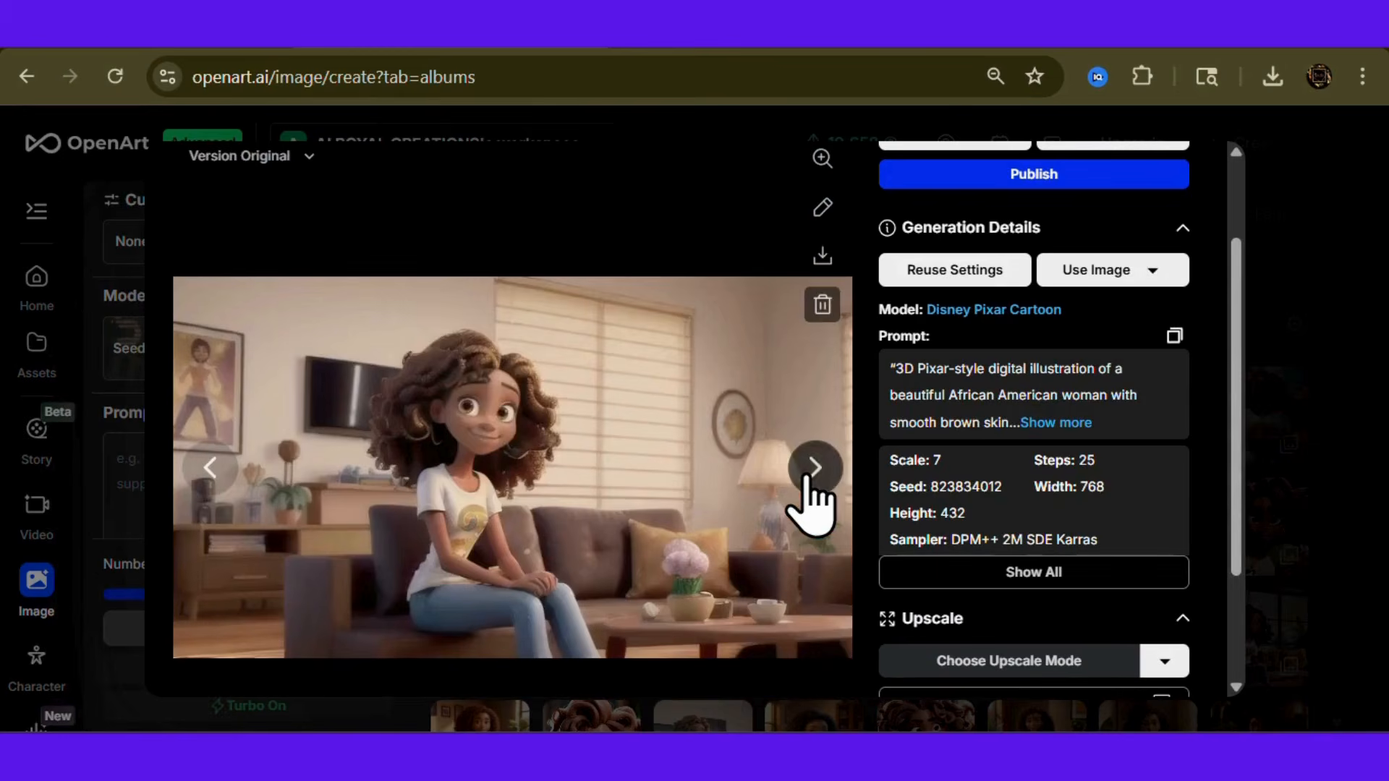
pyautogui.click(815, 468)
pyautogui.click(815, 469)
pyautogui.click(815, 469)
pyautogui.click(816, 469)
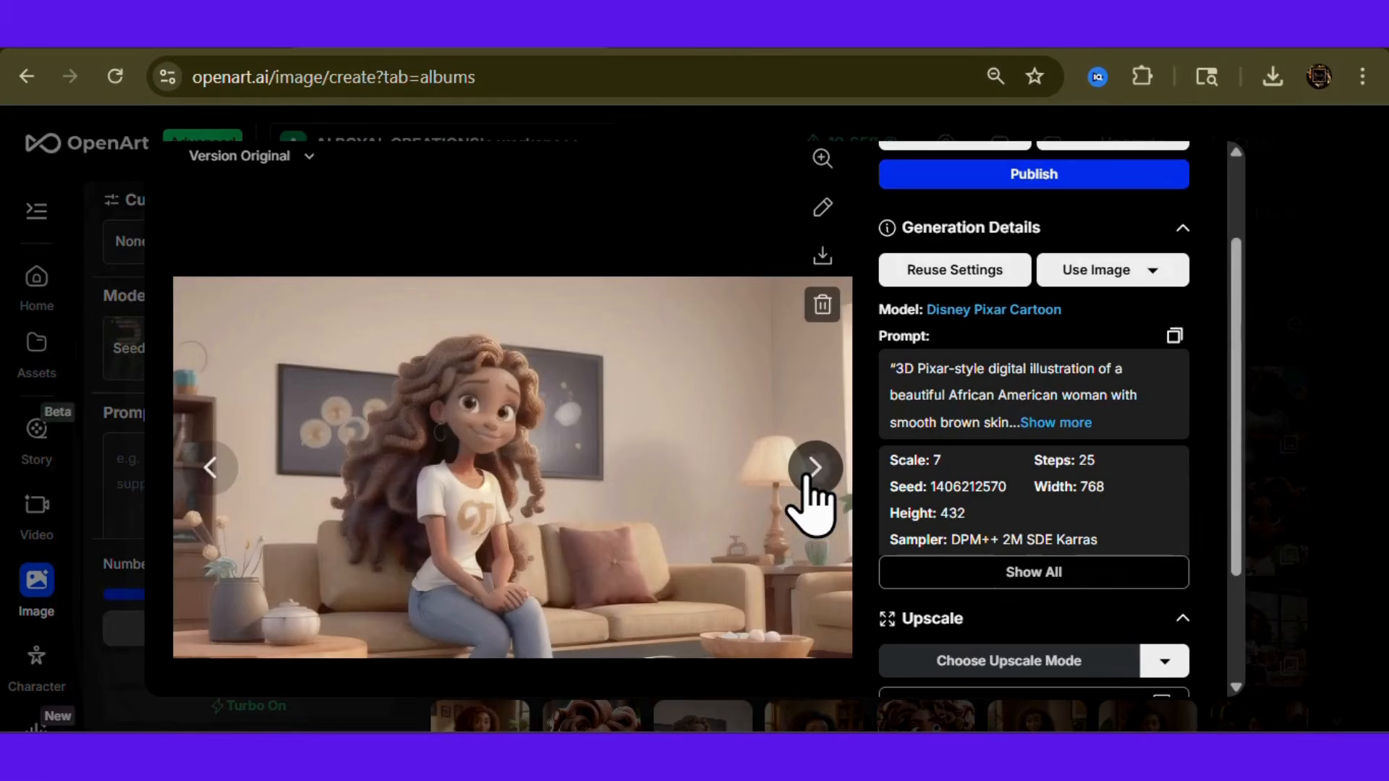
pyautogui.click(815, 469)
pyautogui.click(815, 468)
pyautogui.click(815, 469)
pyautogui.click(815, 468)
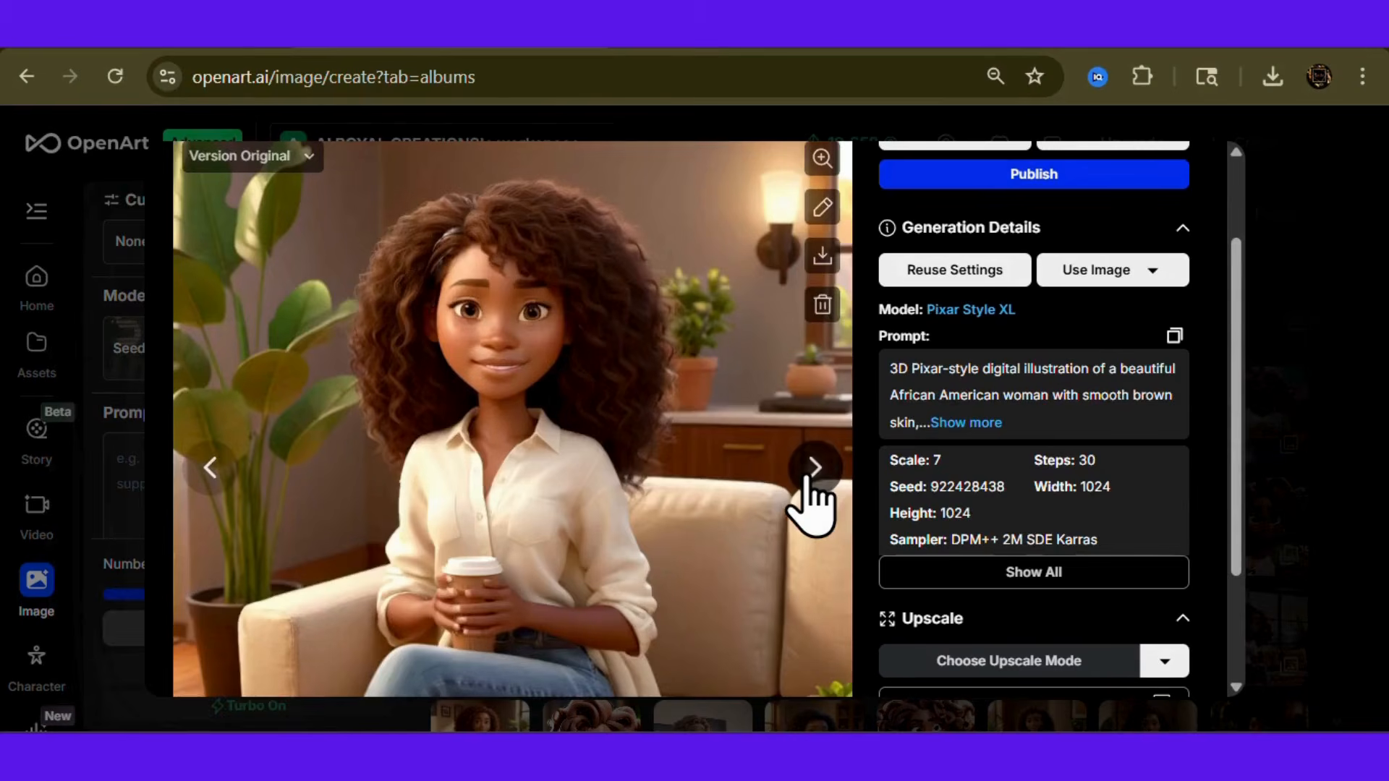
pyautogui.click(815, 469)
pyautogui.click(815, 469)
pyautogui.click(815, 468)
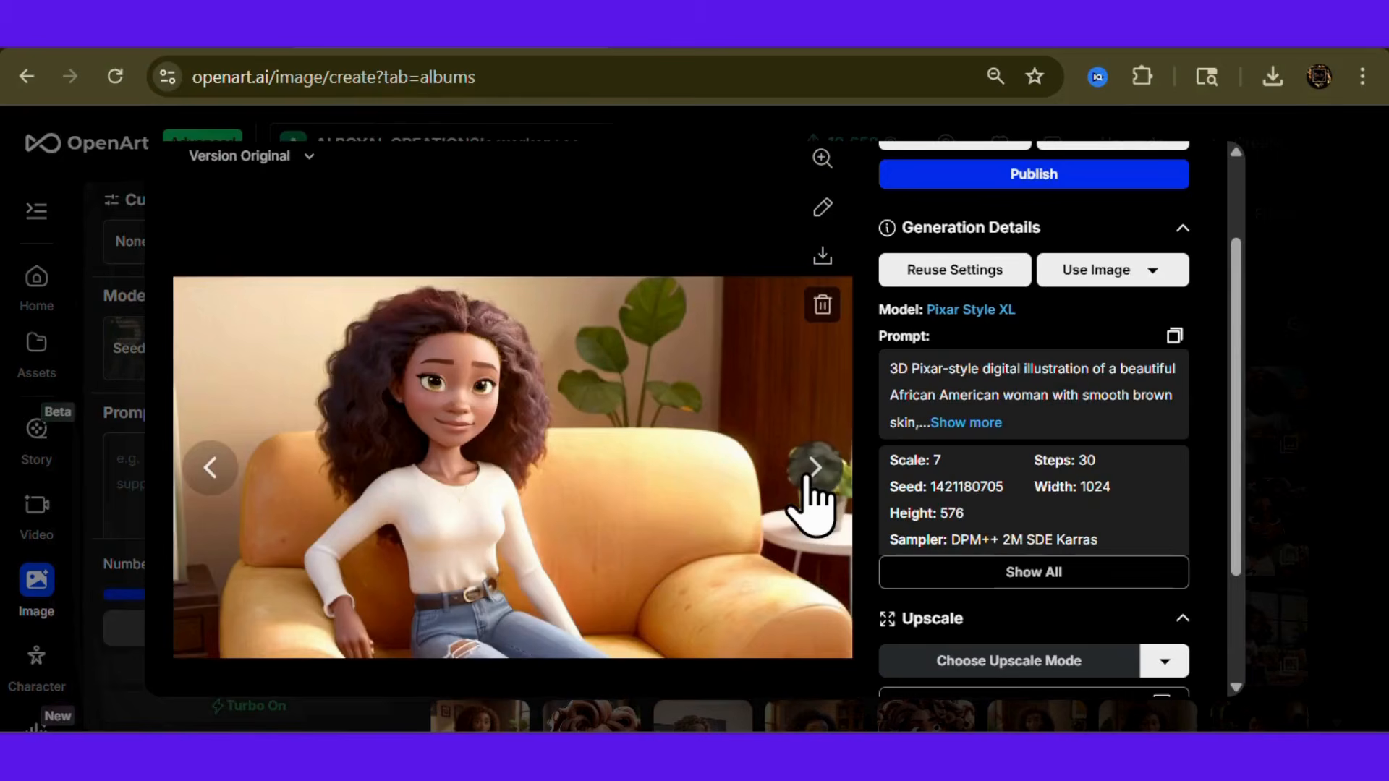
pyautogui.click(815, 468)
pyautogui.click(815, 469)
pyautogui.click(815, 469)
pyautogui.click(815, 469)
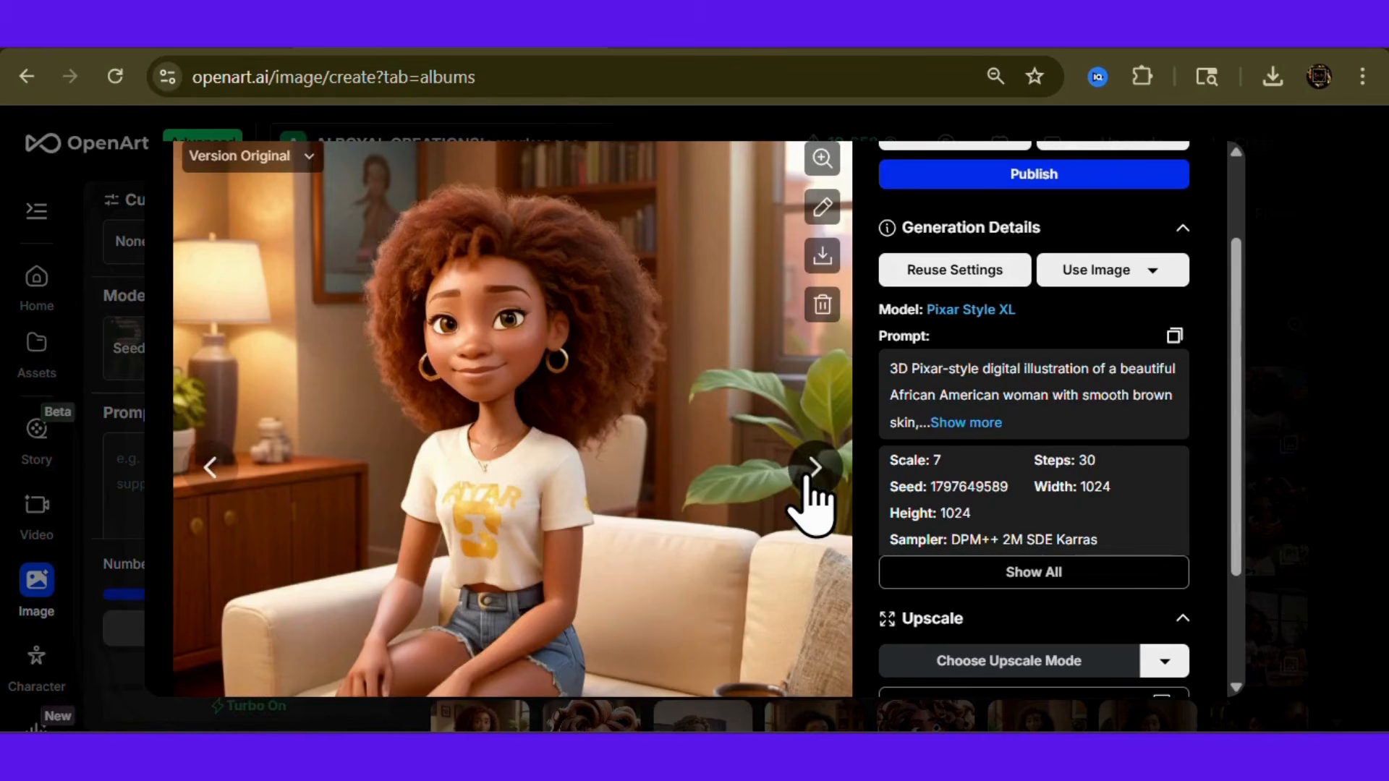
pyautogui.click(816, 469)
pyautogui.click(815, 469)
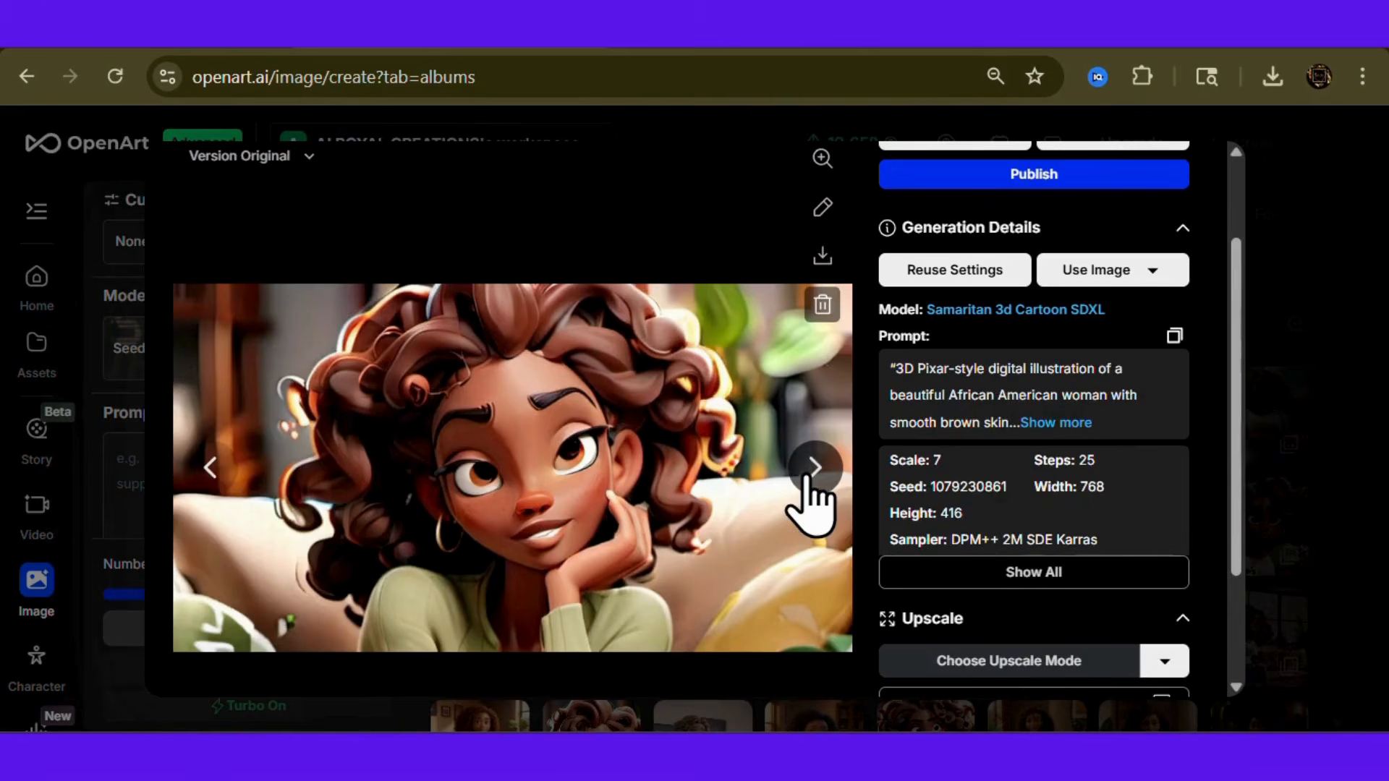
pyautogui.click(810, 478)
pyautogui.click(810, 478)
pyautogui.click(810, 478)
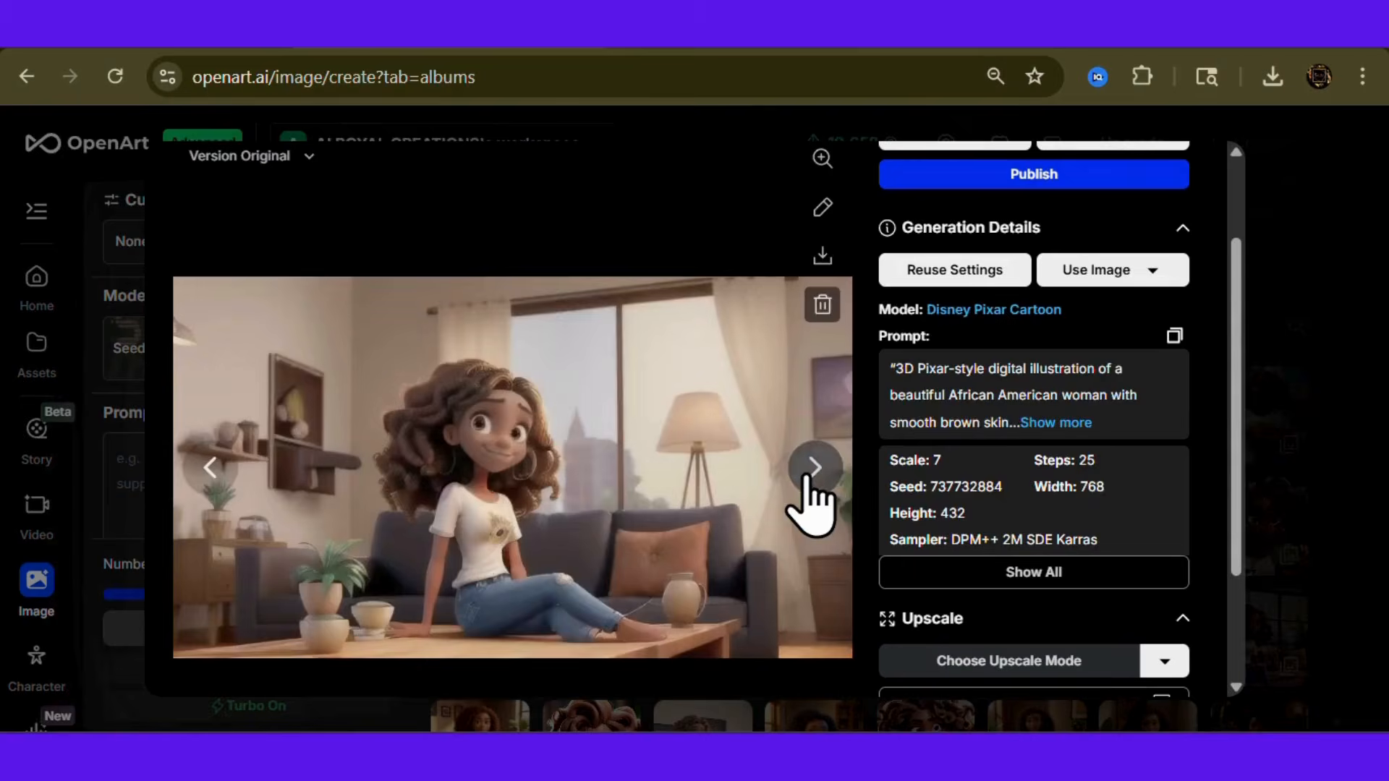
pyautogui.click(810, 477)
pyautogui.click(810, 478)
pyautogui.click(810, 478)
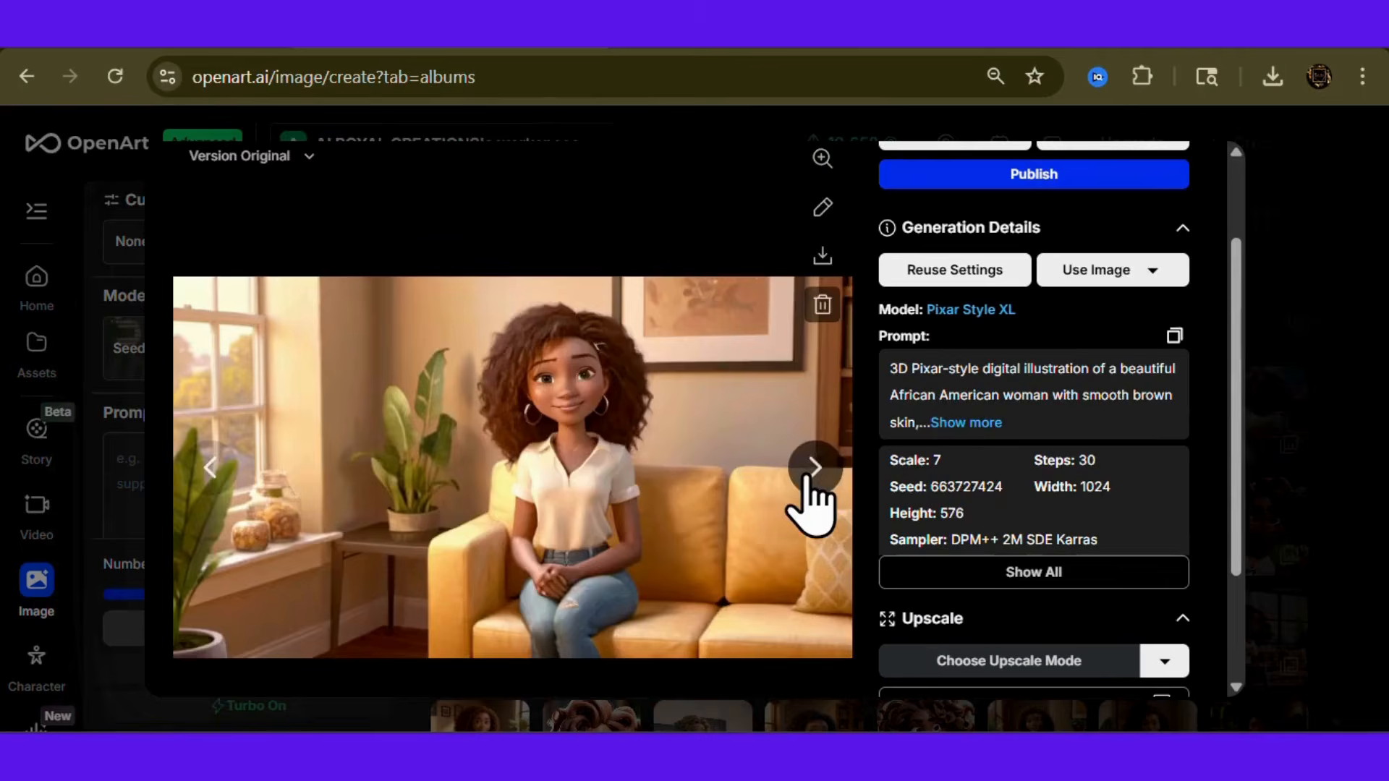
pyautogui.click(810, 478)
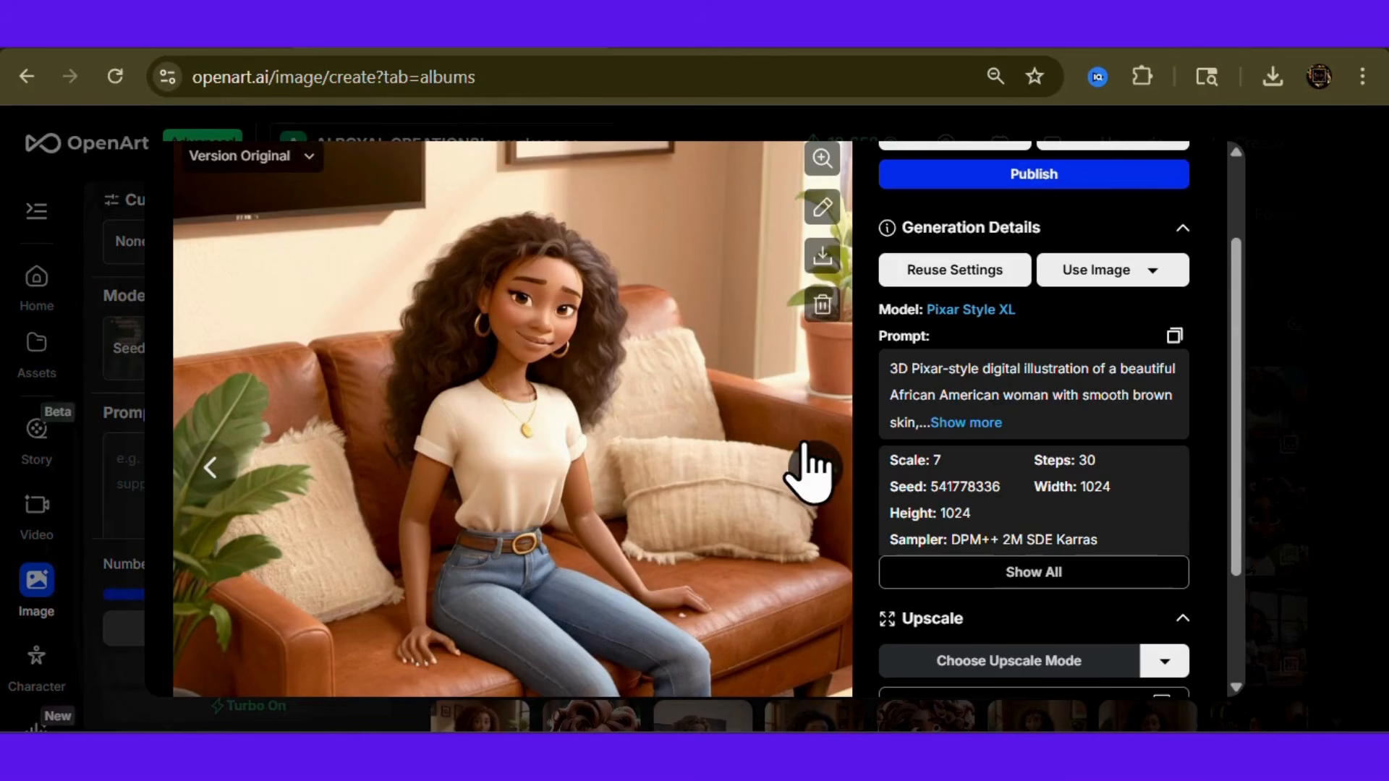
pyautogui.scroll(2, 810, 469)
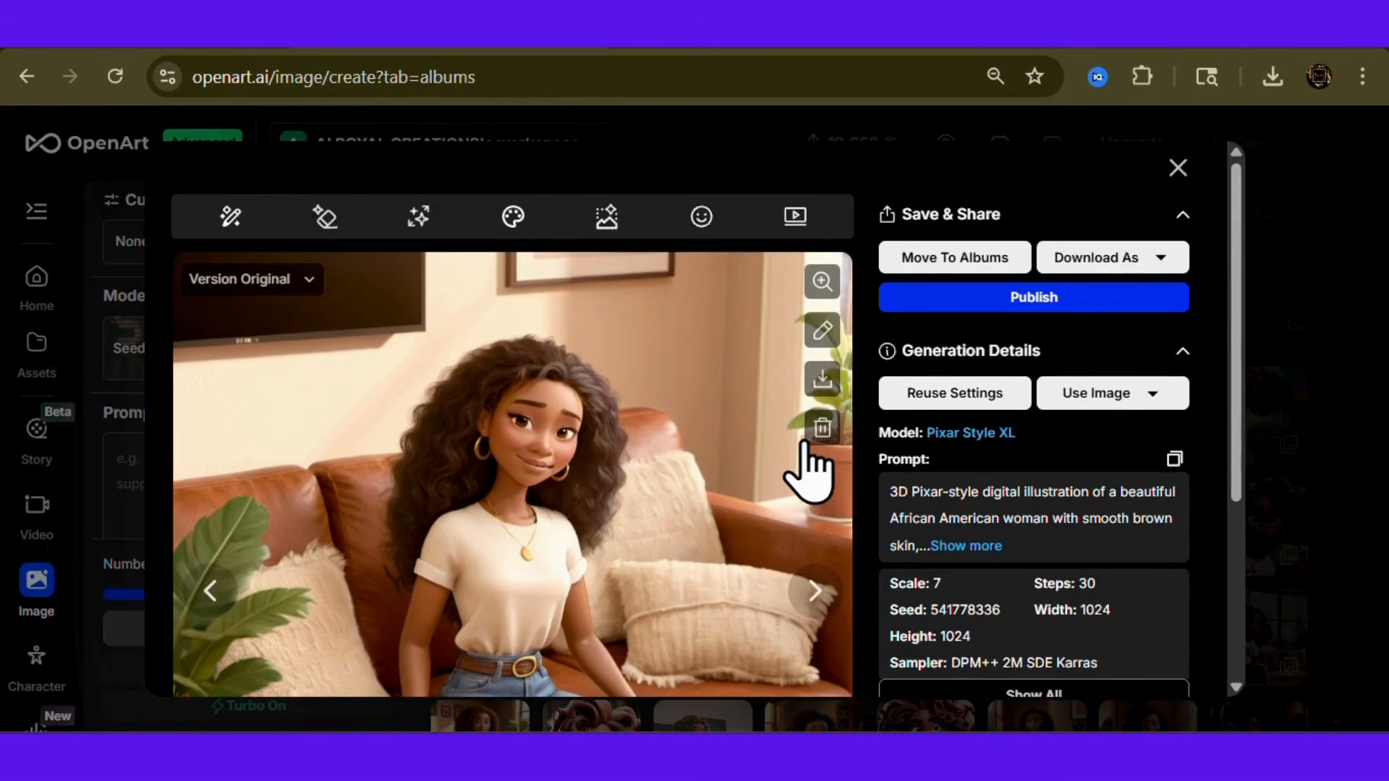
pyautogui.click(1177, 168)
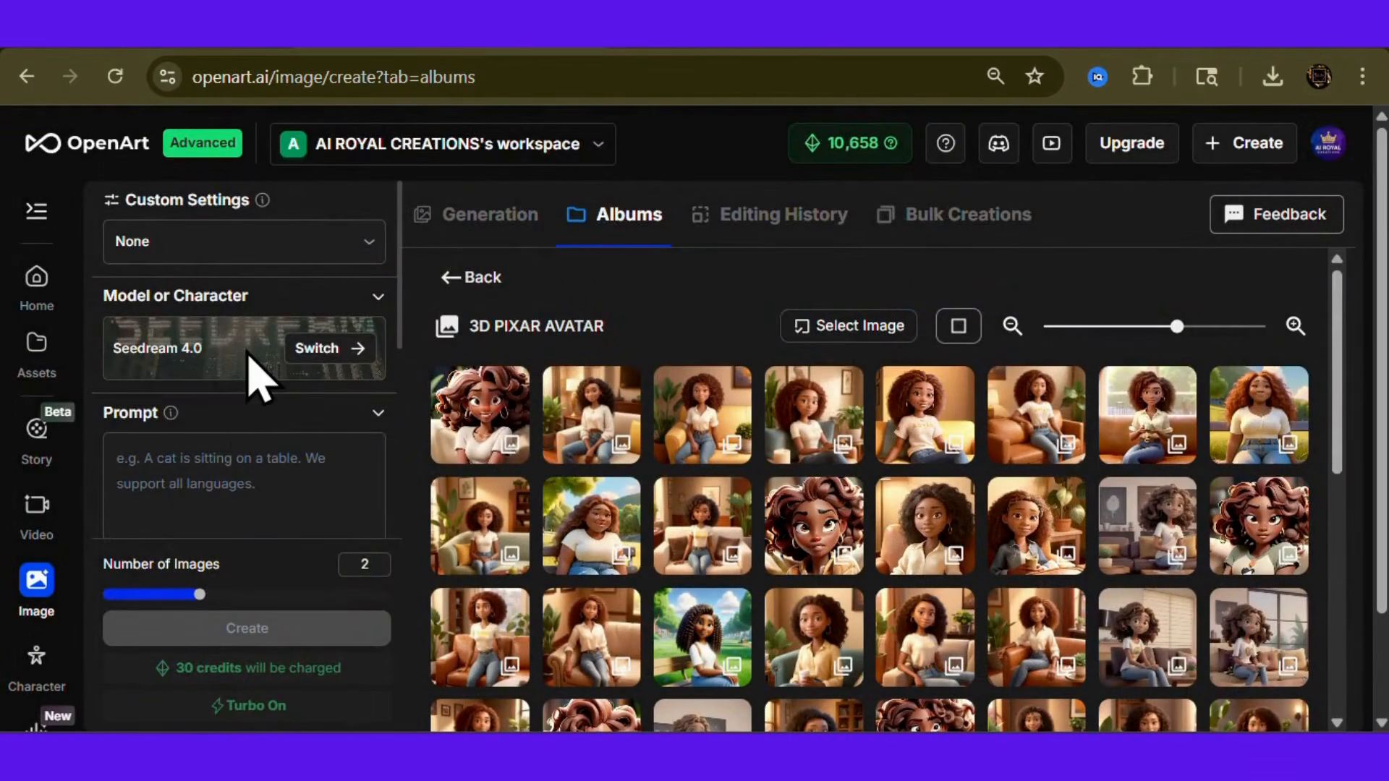
# Switch the image generation model to Pixar Style XL from the Cartoon category of the public models
pyautogui.click(311, 349)
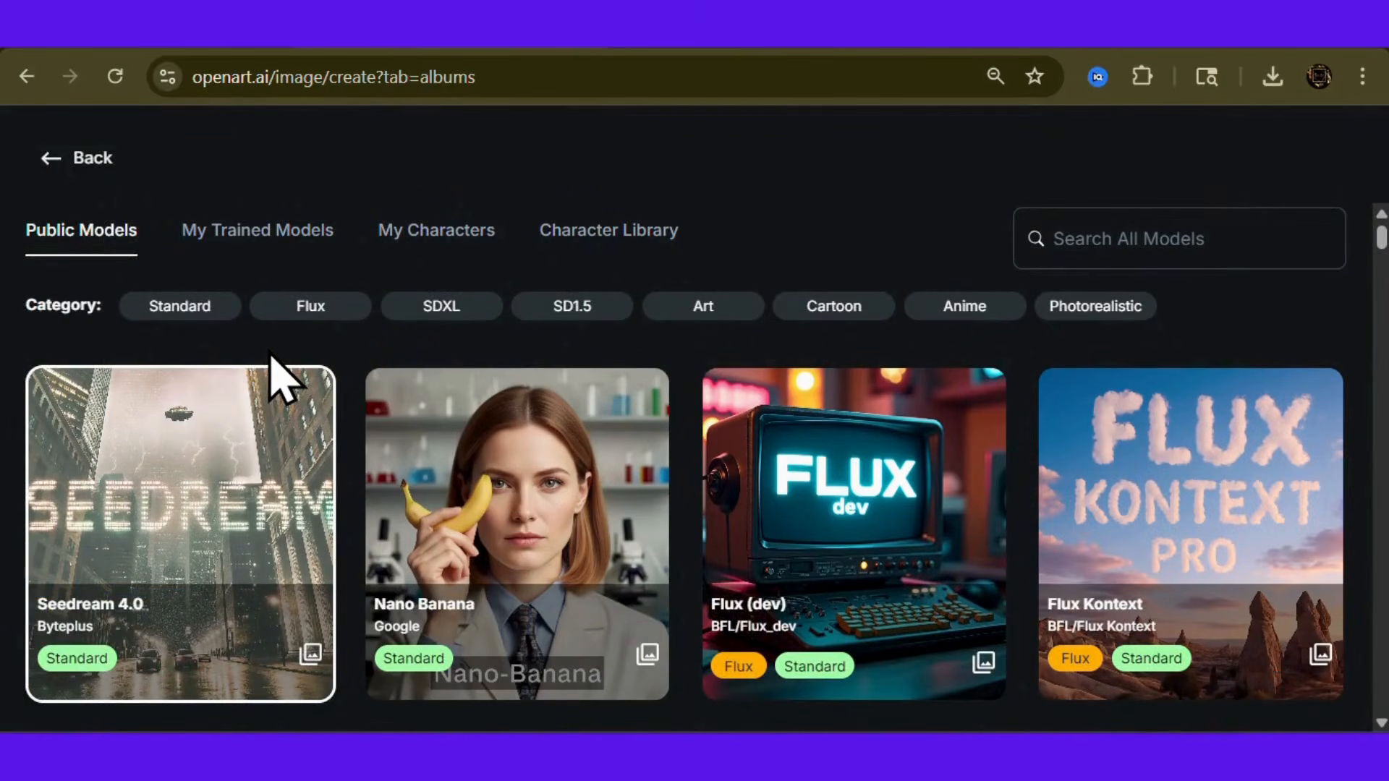
pyautogui.click(822, 313)
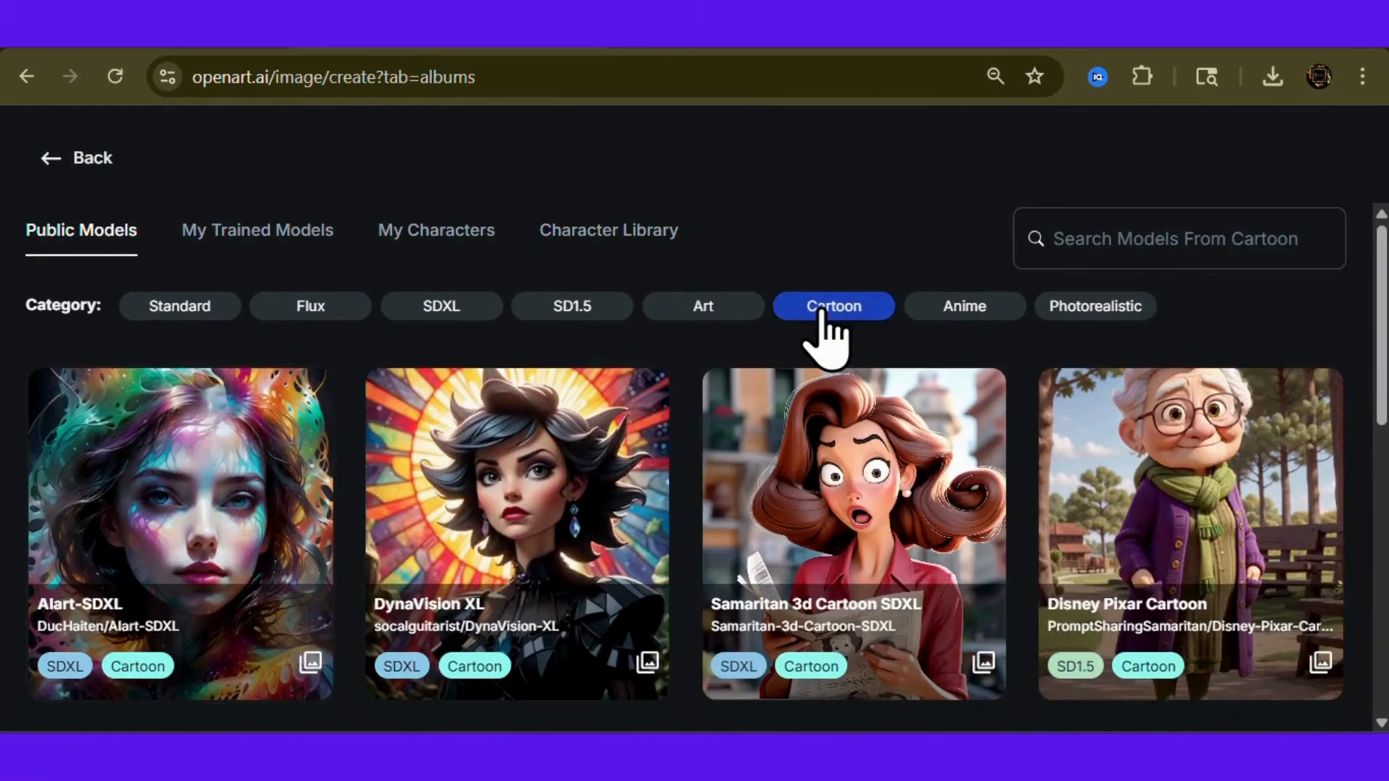
pyautogui.scroll(-2, 824, 325)
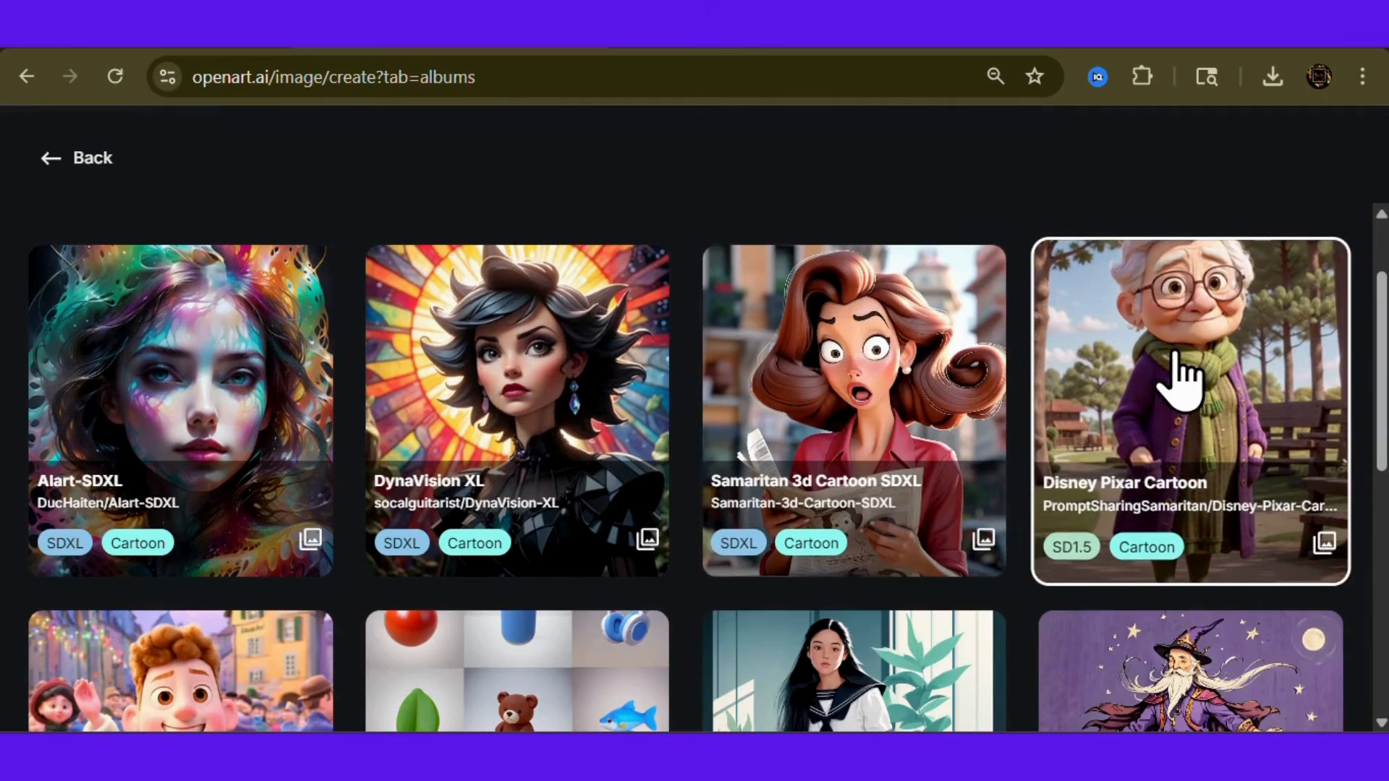
pyautogui.scroll(-2, 1171, 372)
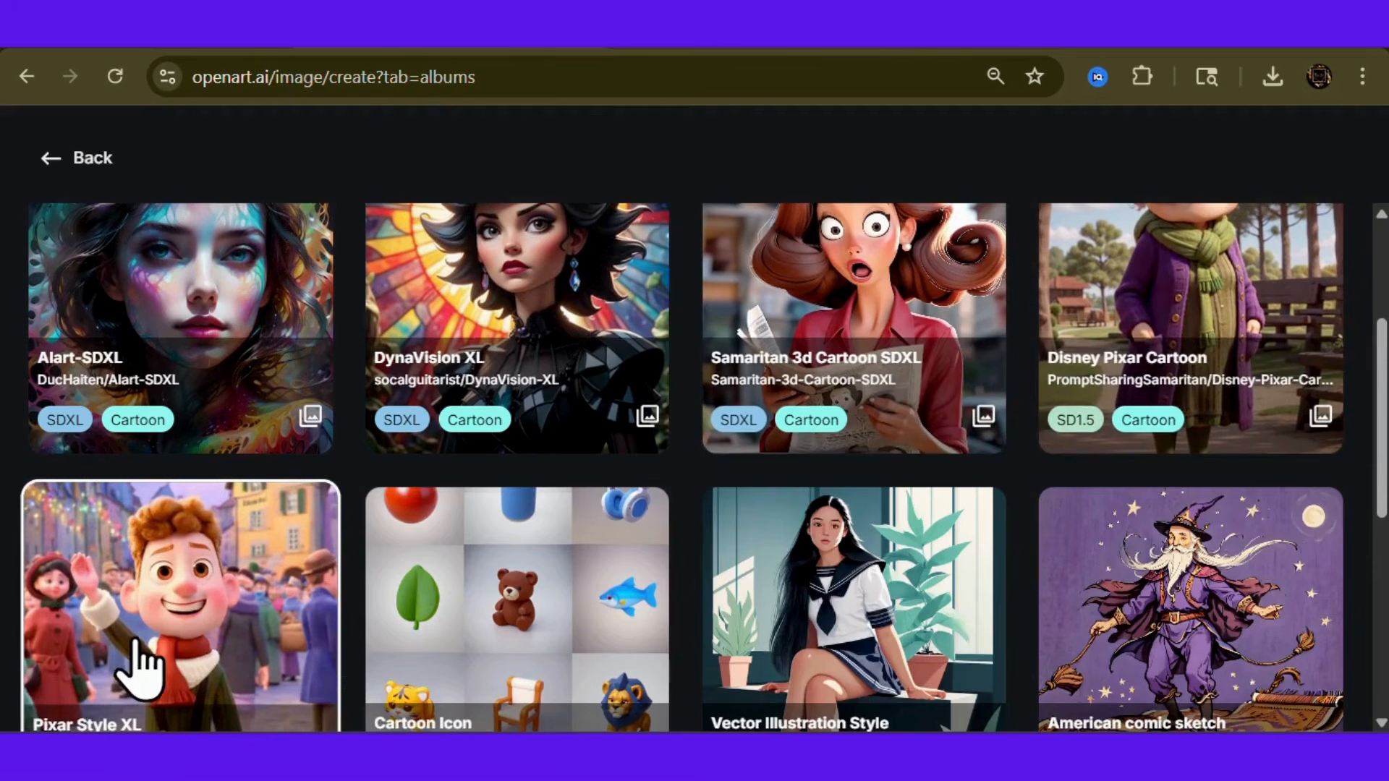
pyautogui.scroll(-2, 172, 623)
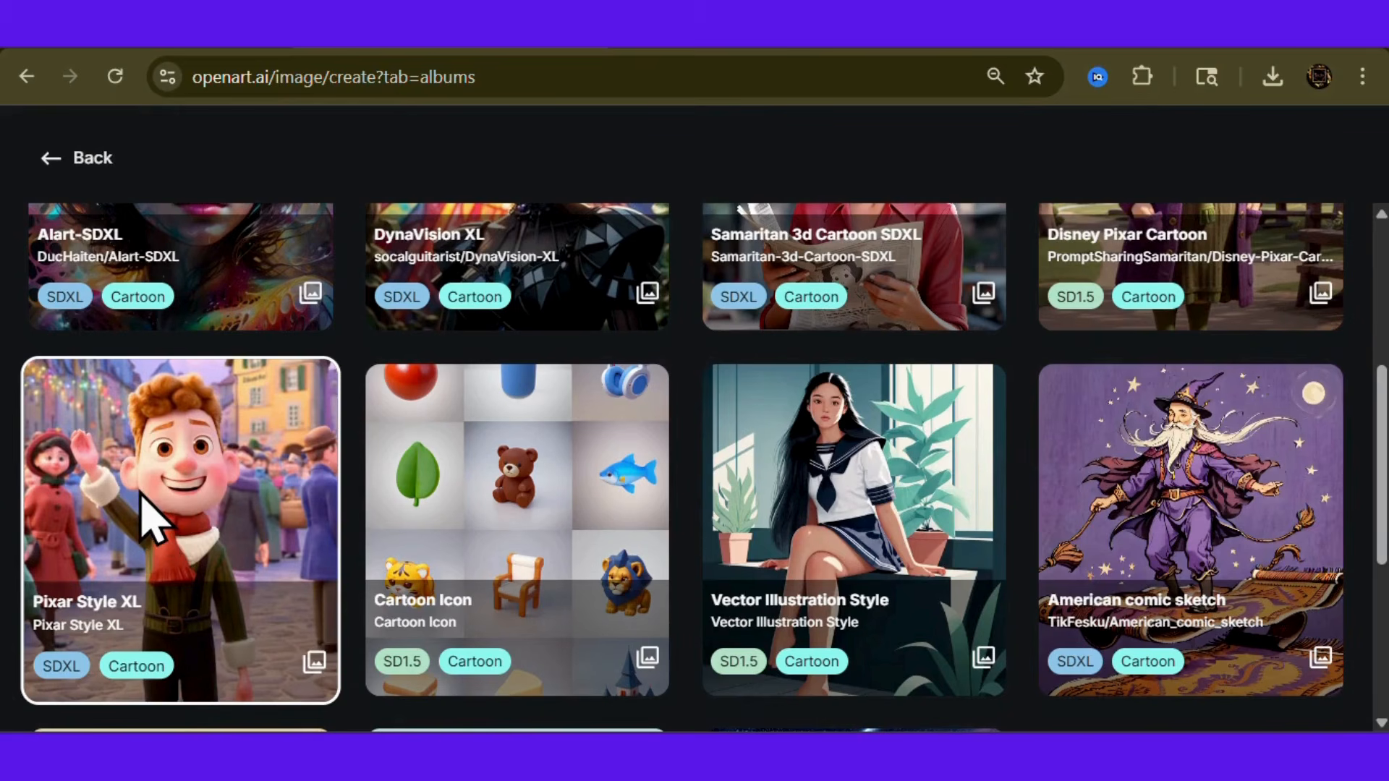
pyautogui.click(160, 511)
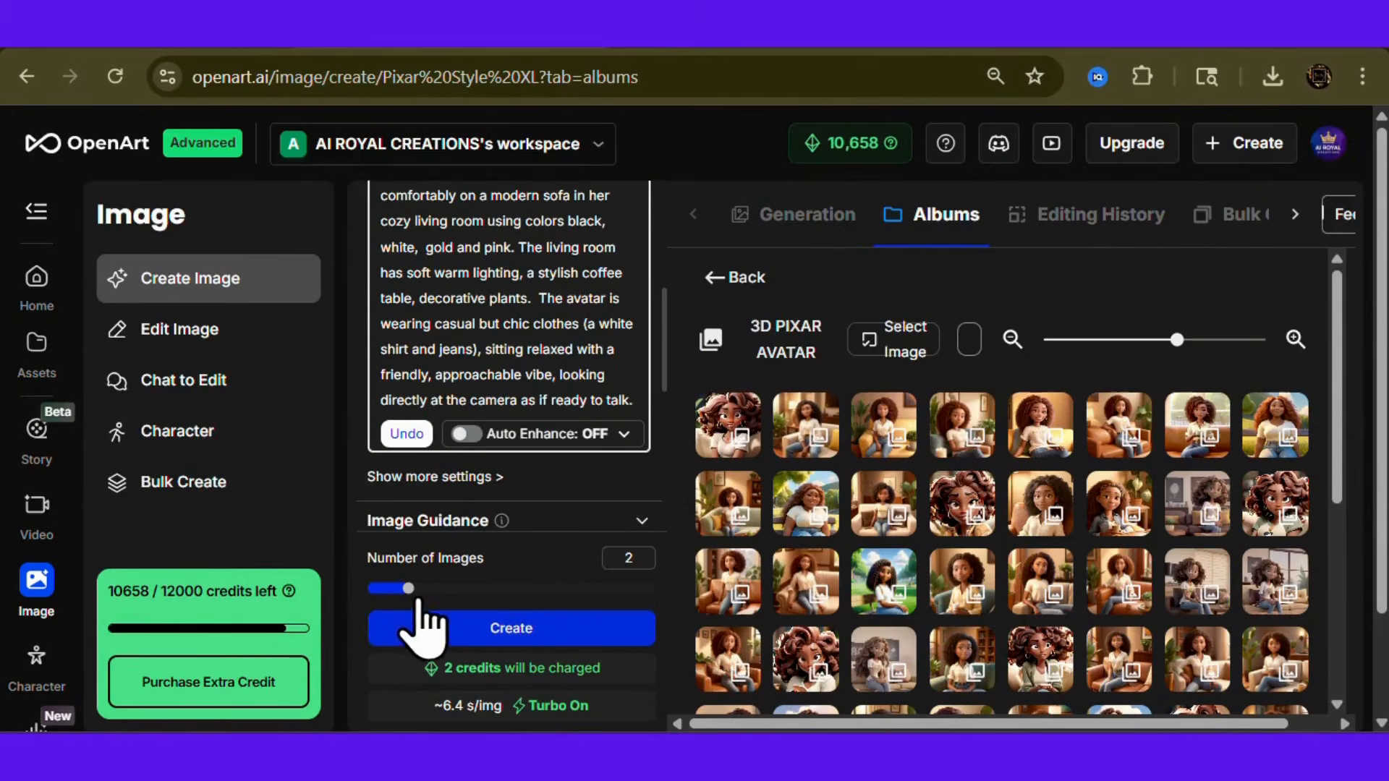
# Set the number of images to 8 and the aspect ratio to Cinema (16:9), and generate the images
pyautogui.click(408, 589)
pyautogui.moveTo(408, 590); pyautogui.dragTo(660, 589)
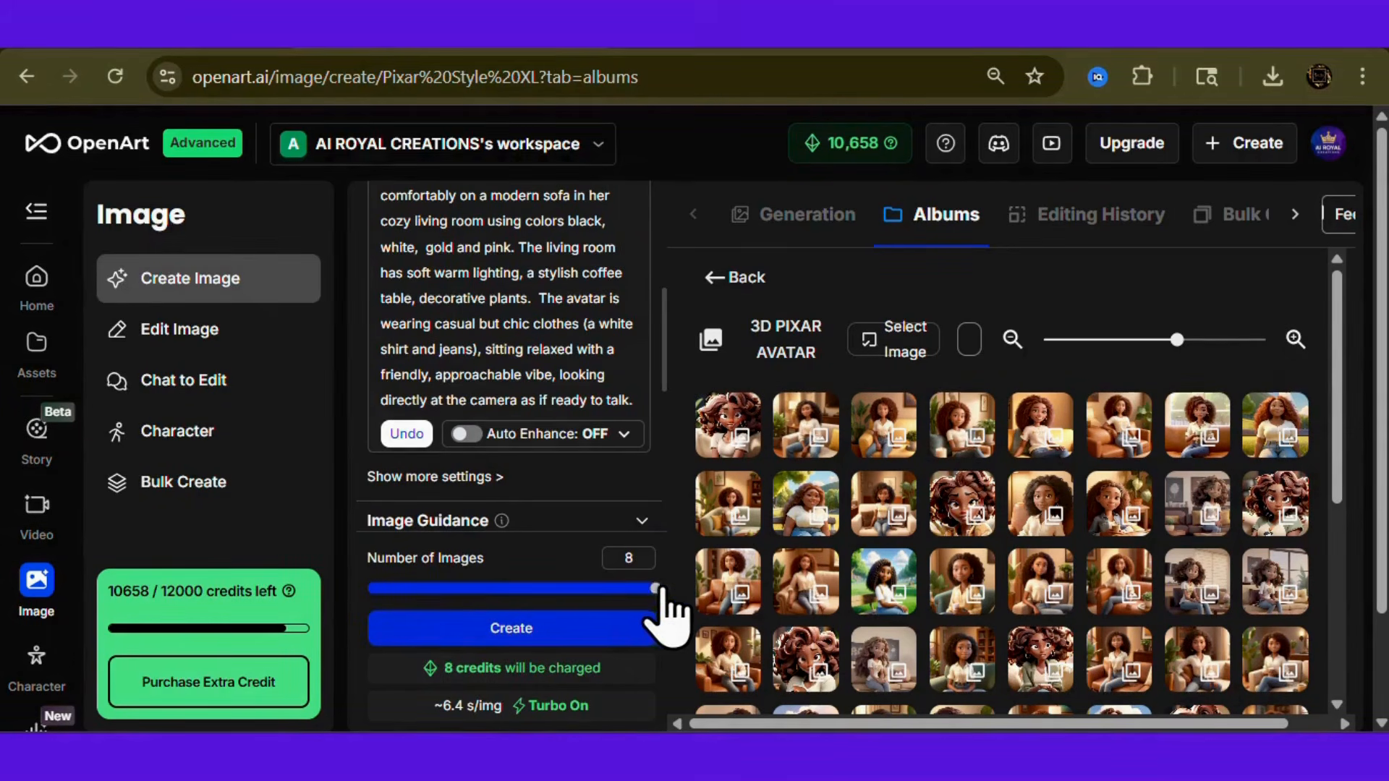
pyautogui.scroll(-5, 533, 463)
pyautogui.click(535, 496)
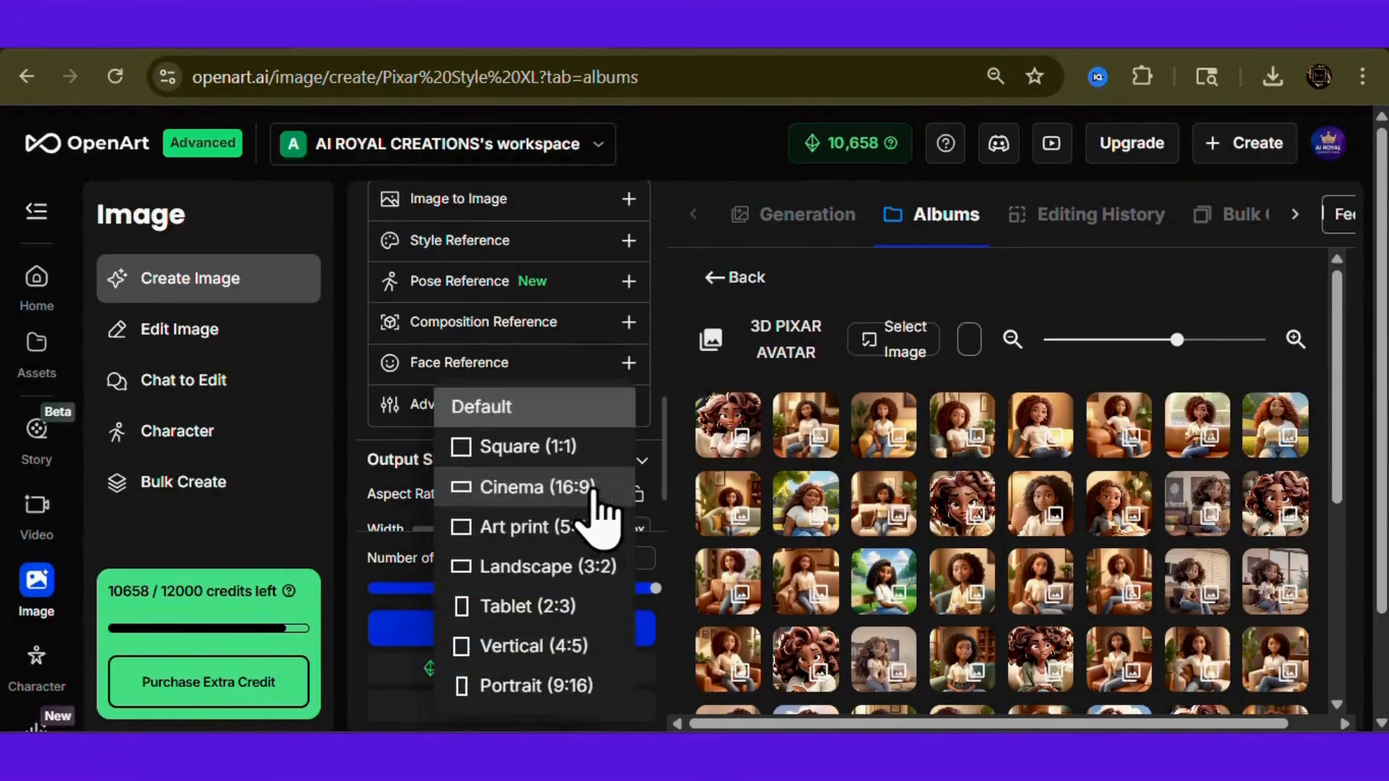
pyautogui.click(594, 495)
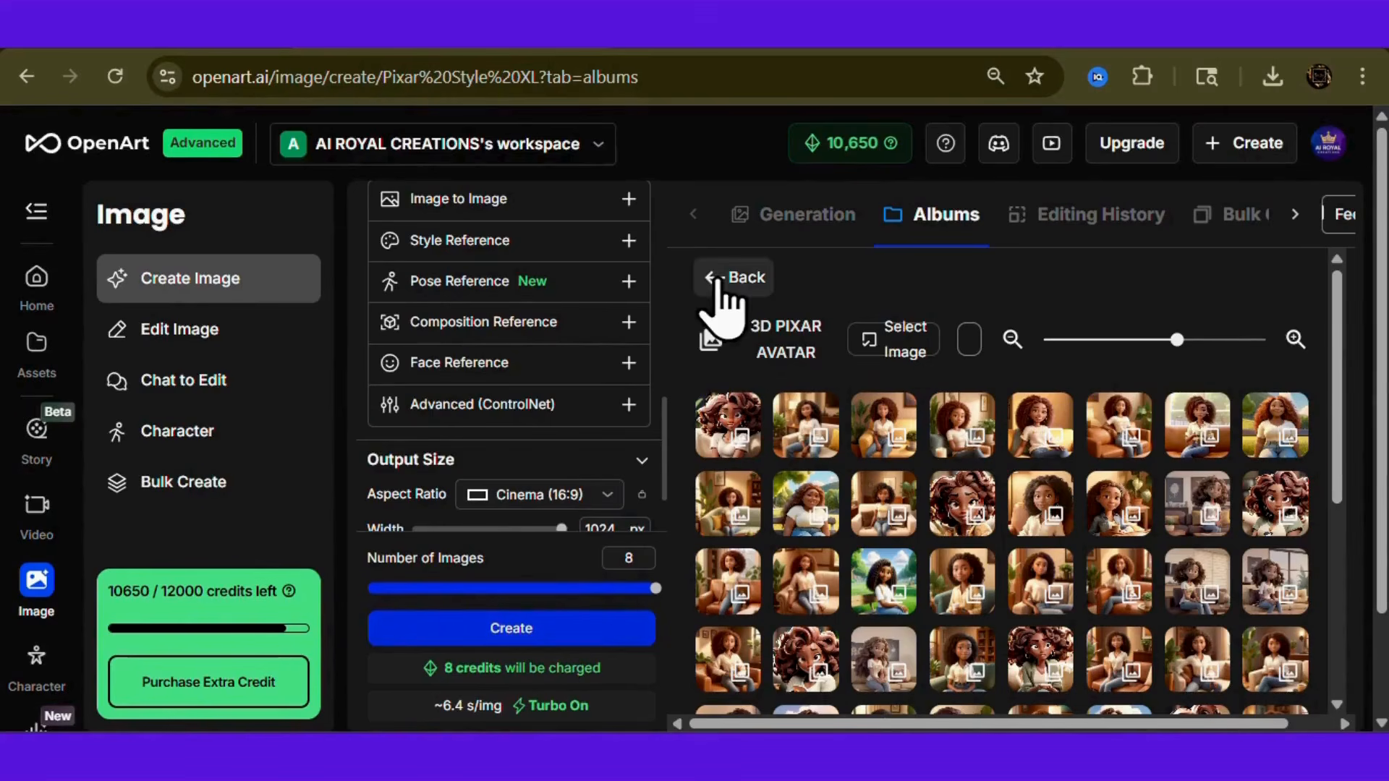
# Show the newly generated images and examine them one by one in the enlarged preview
pyautogui.click(751, 226)
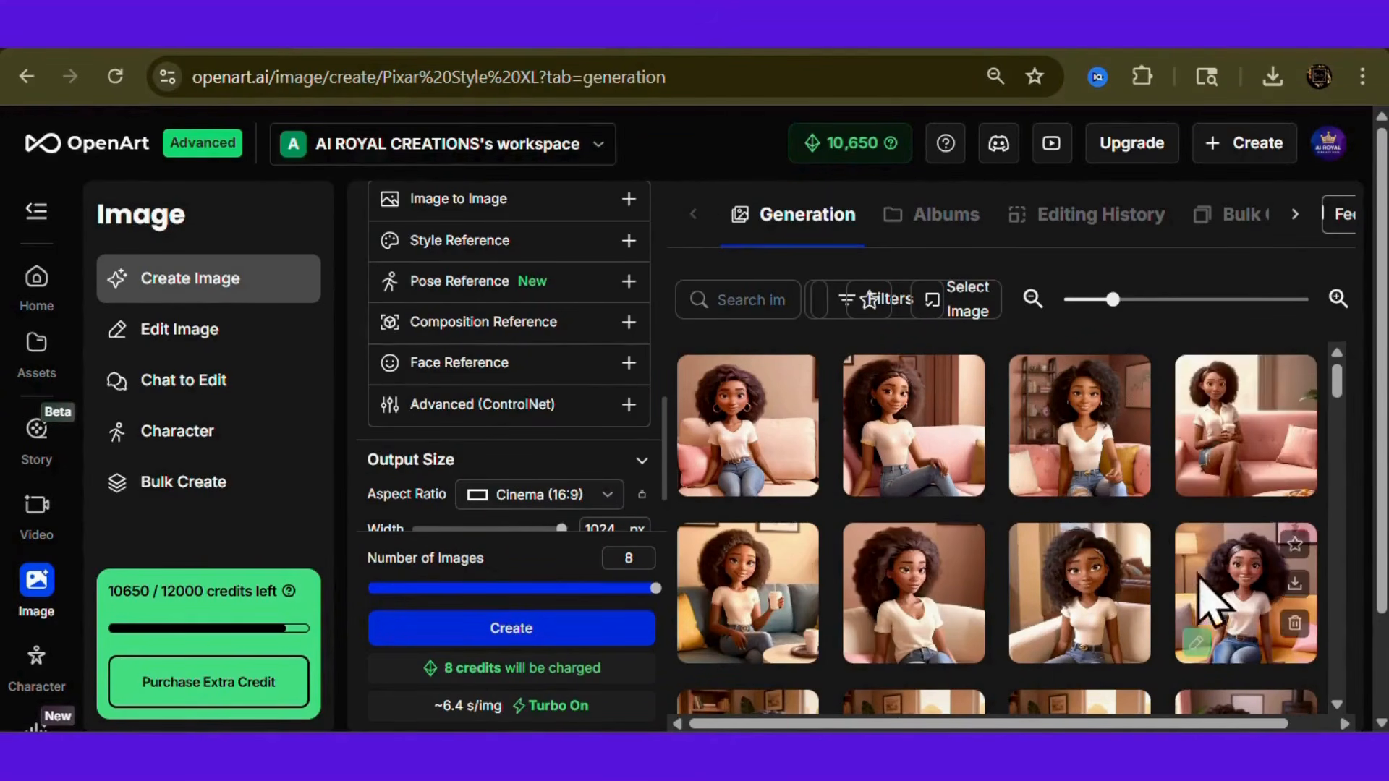
pyautogui.click(1205, 598)
pyautogui.click(209, 466)
pyautogui.click(210, 467)
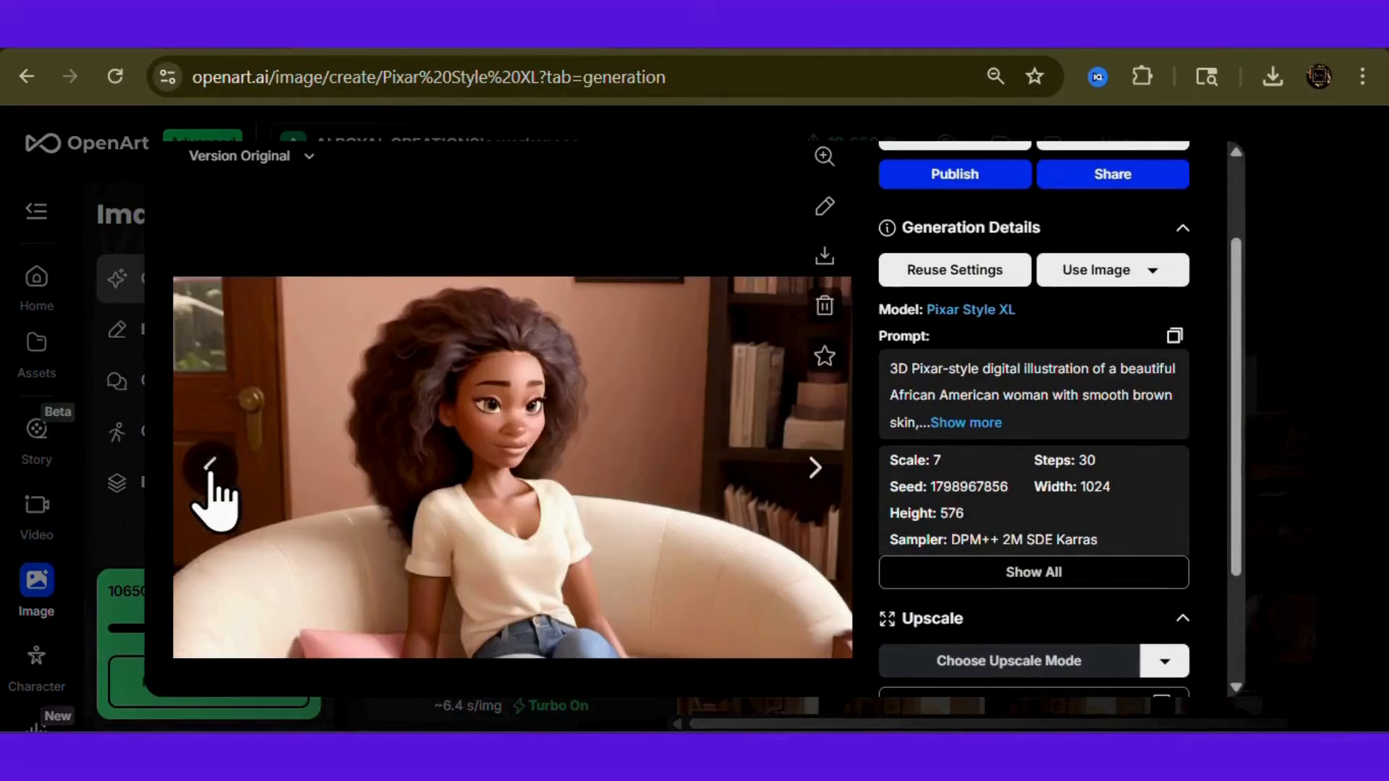
pyautogui.click(209, 466)
pyautogui.click(210, 467)
pyautogui.click(210, 466)
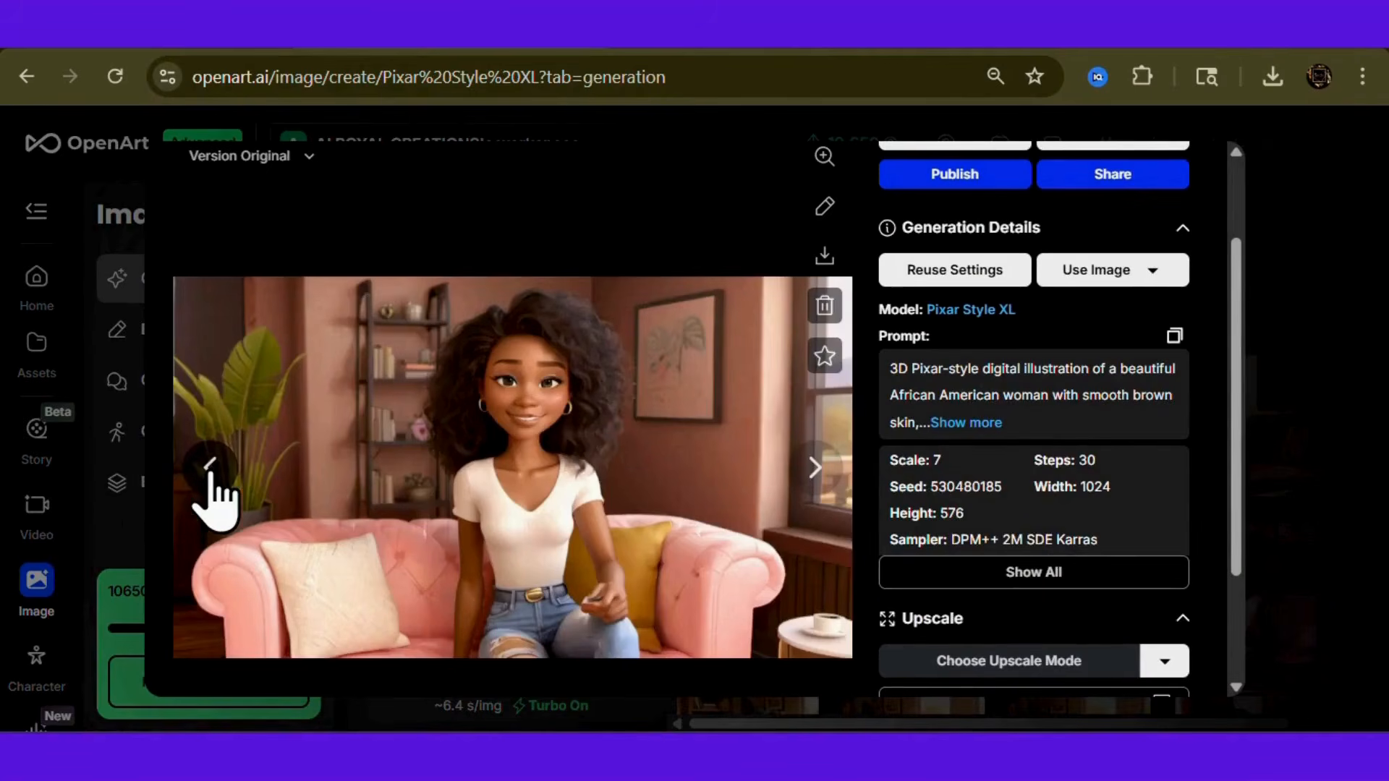
pyautogui.click(209, 466)
pyautogui.click(210, 466)
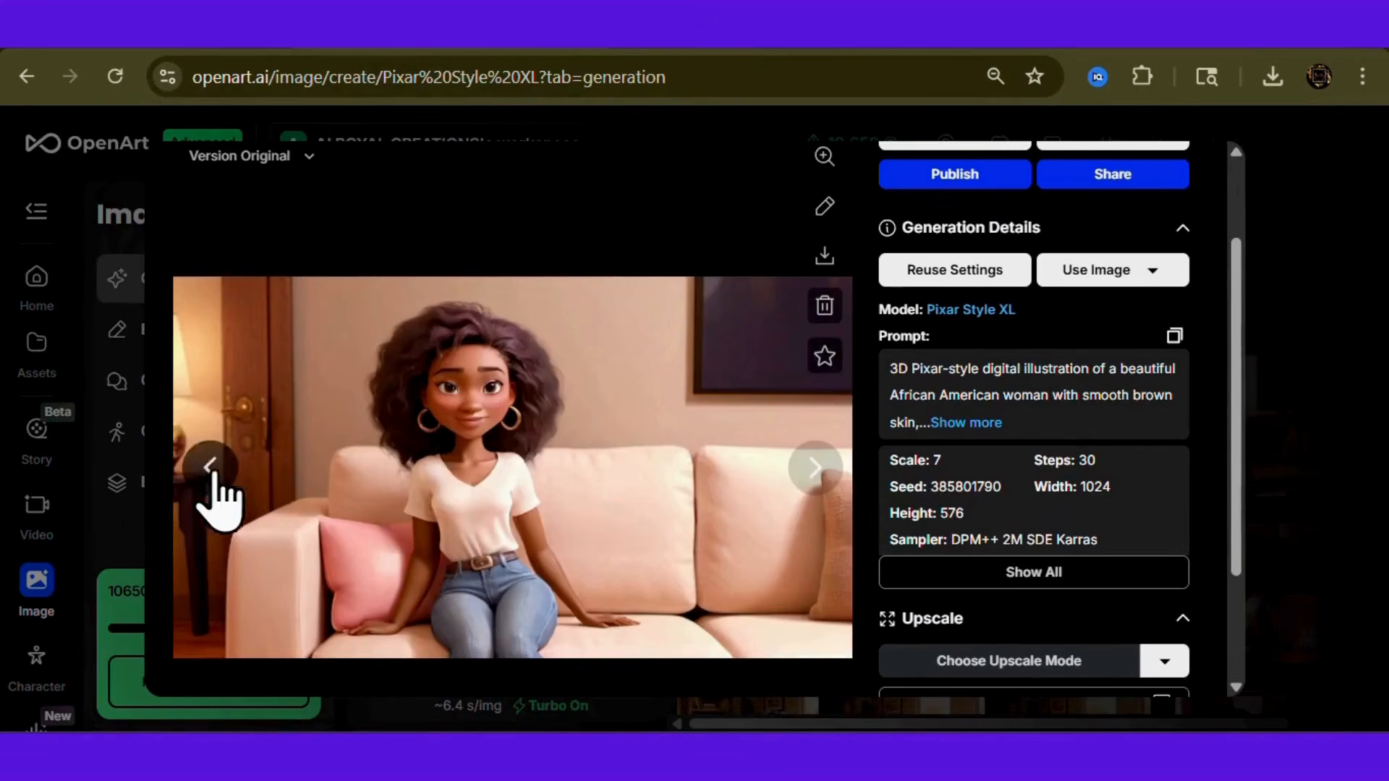
# Send the image of the woman with crossed legs on the pink sofa with the gold pillow to image-to-video generation
pyautogui.click(810, 469)
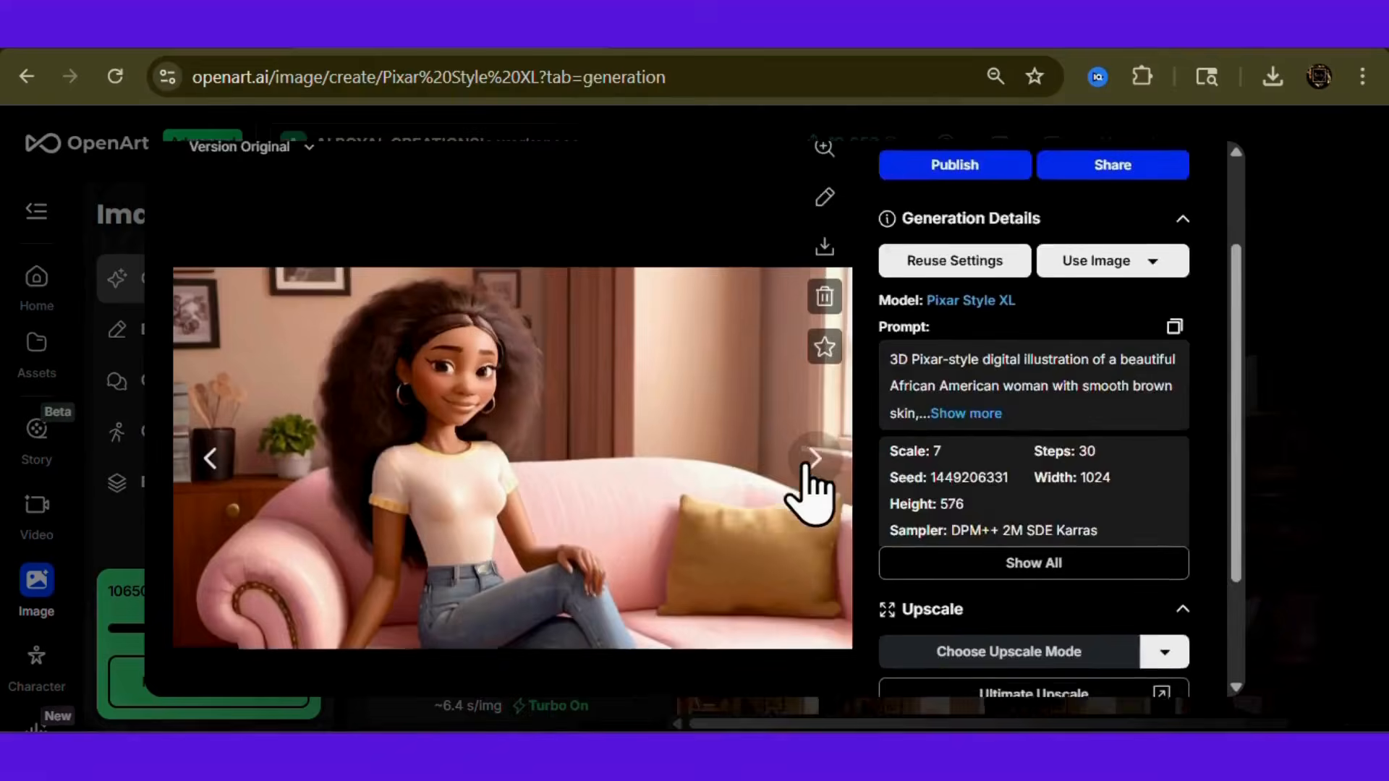
pyautogui.scroll(2, 813, 487)
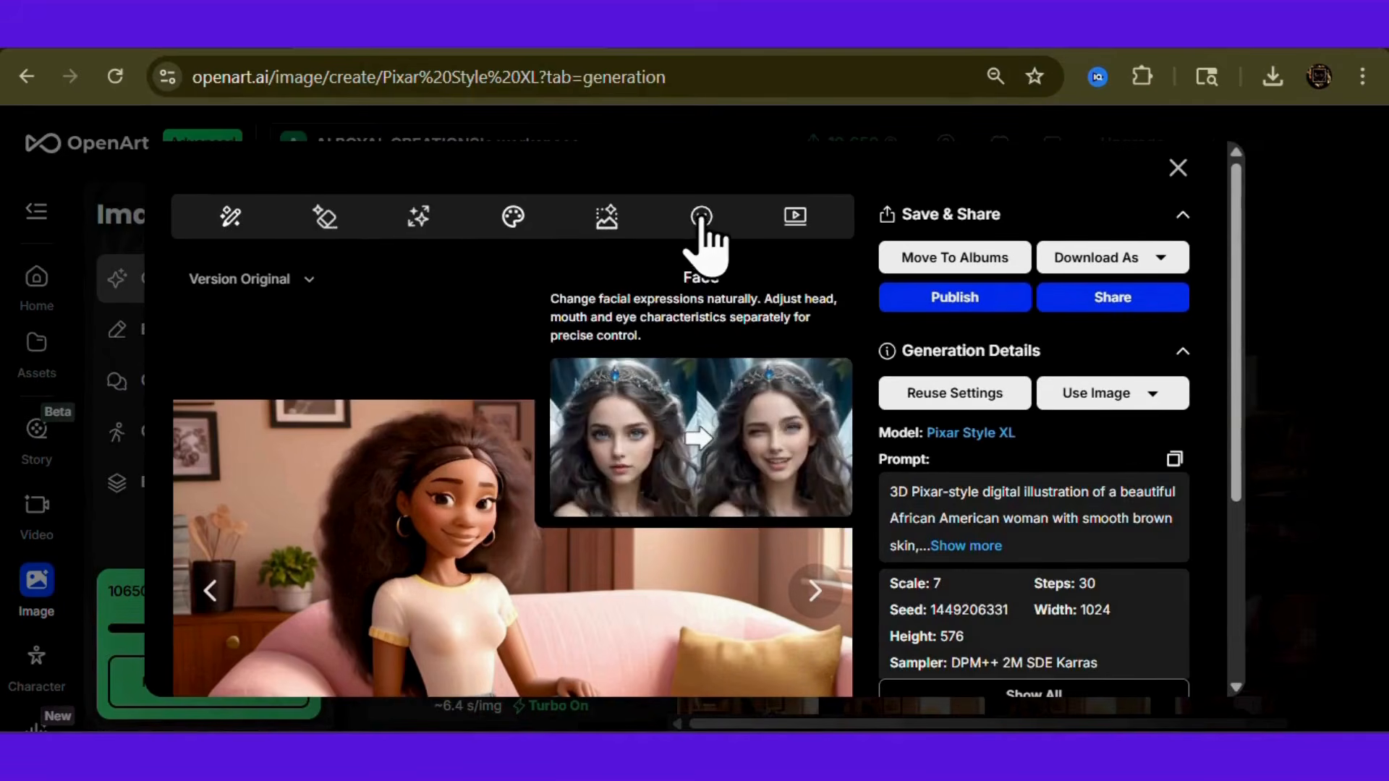
pyautogui.click(793, 217)
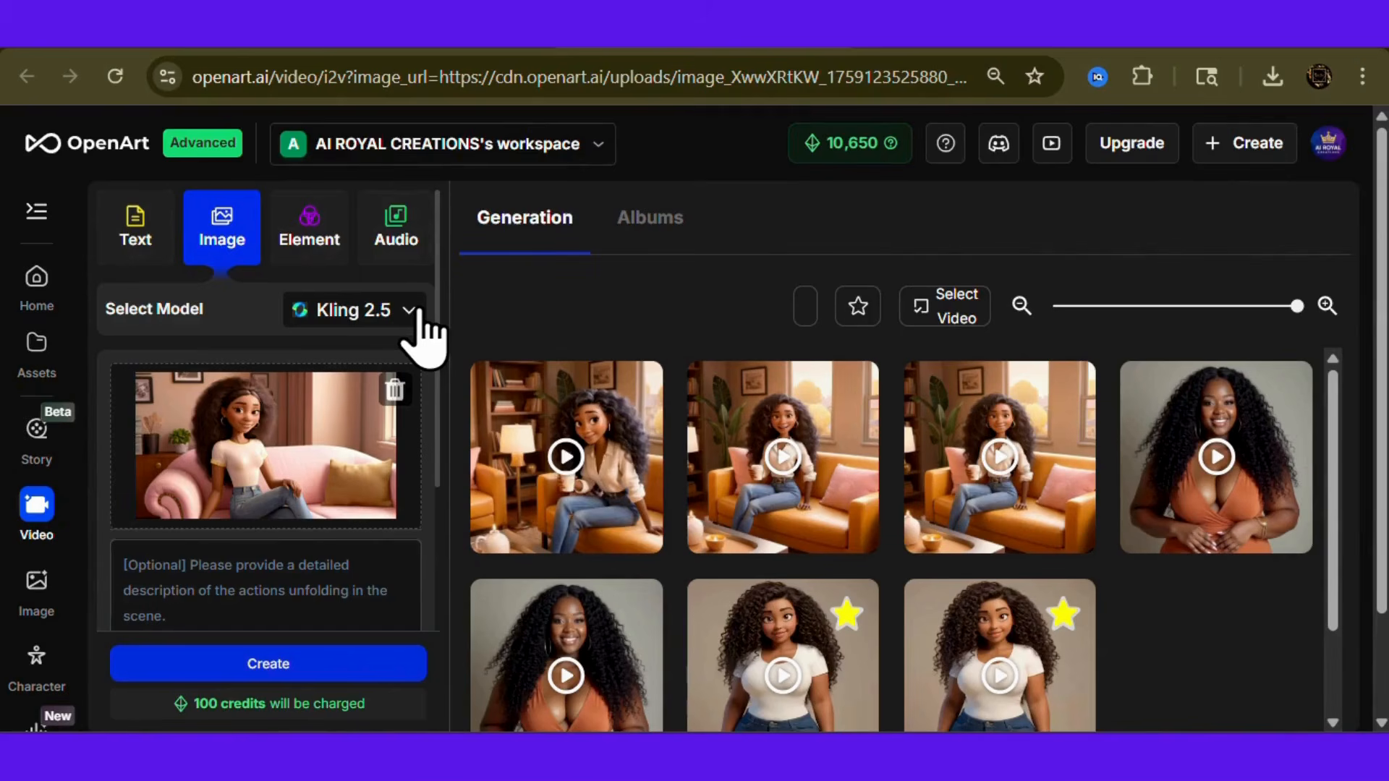
# Look through the available image-to-video models and switch the model to PixVerse 5
pyautogui.click(418, 311)
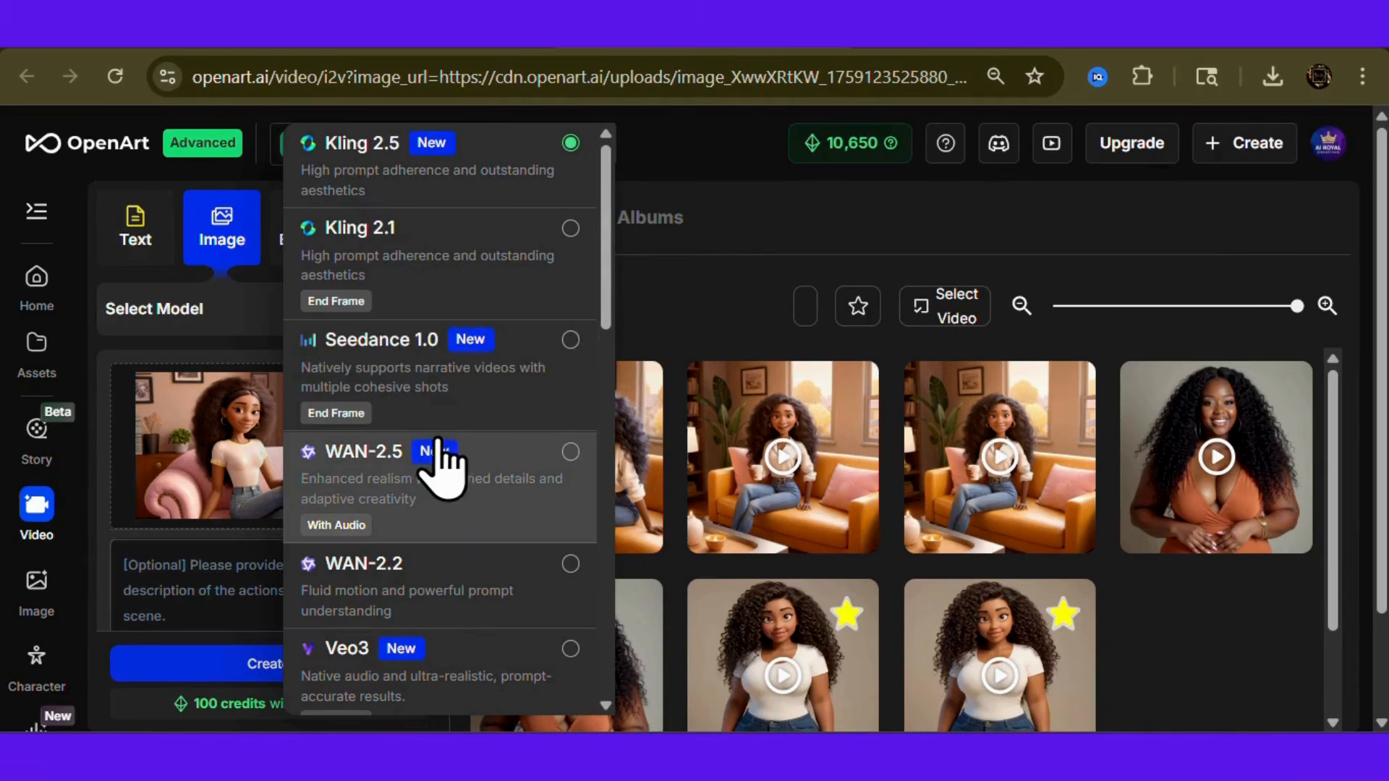
pyautogui.scroll(-2, 439, 463)
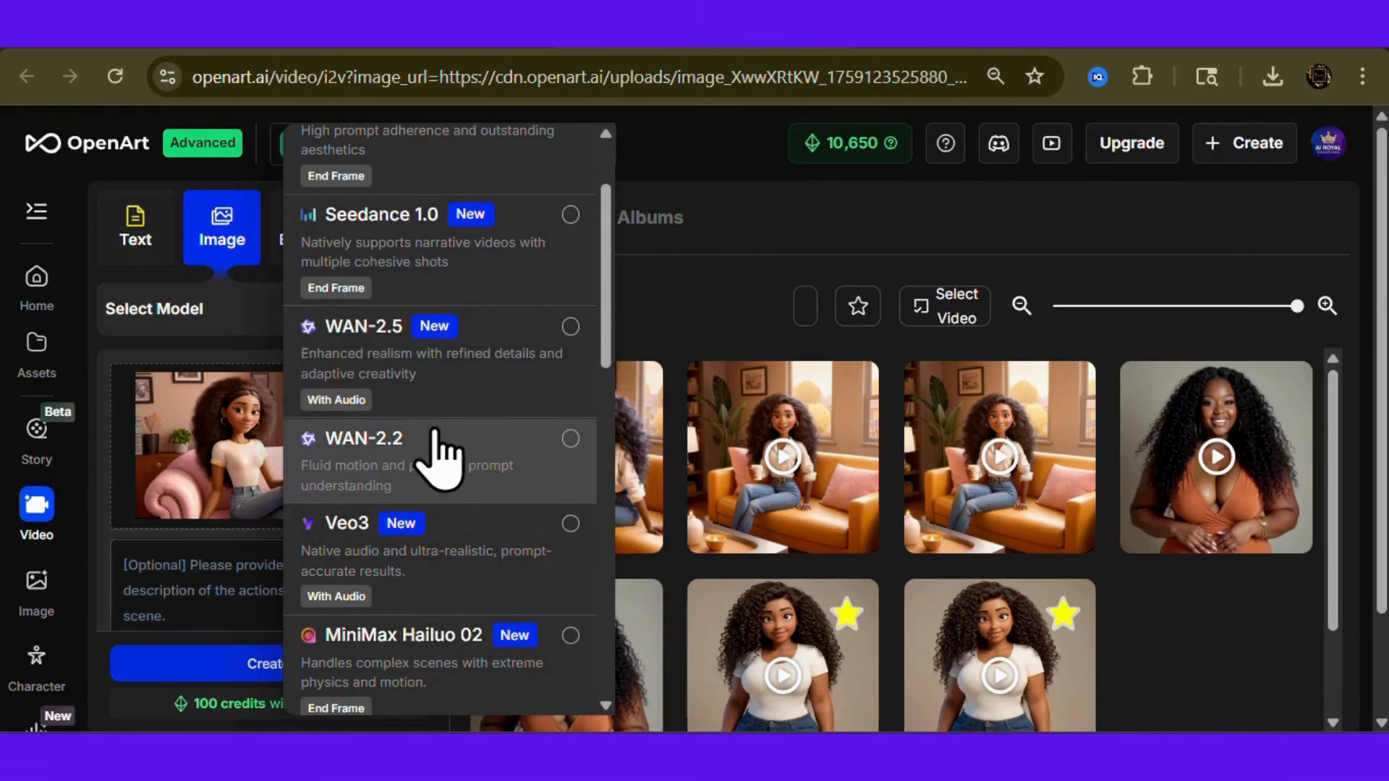
pyautogui.scroll(-2, 439, 456)
pyautogui.scroll(-2, 439, 434)
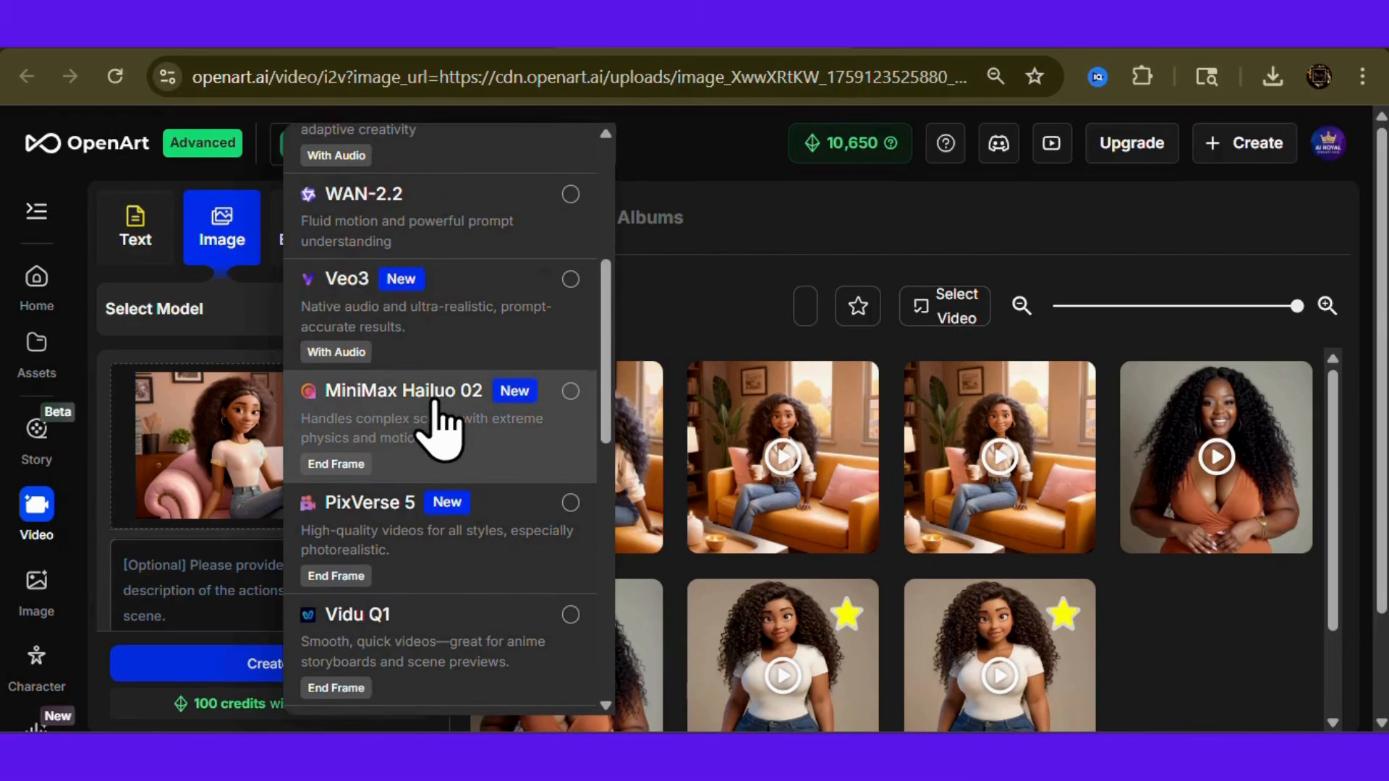
pyautogui.scroll(-4, 439, 427)
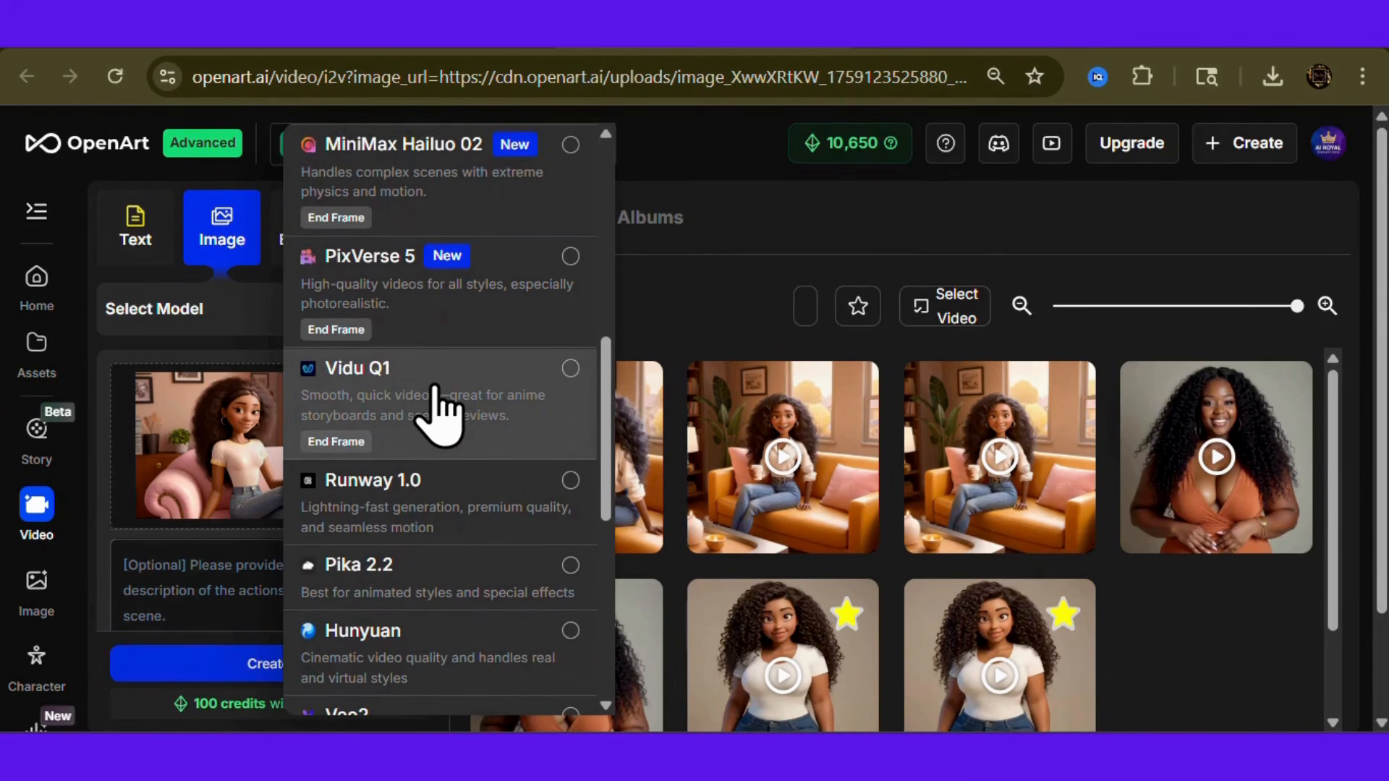
pyautogui.scroll(-2, 439, 416)
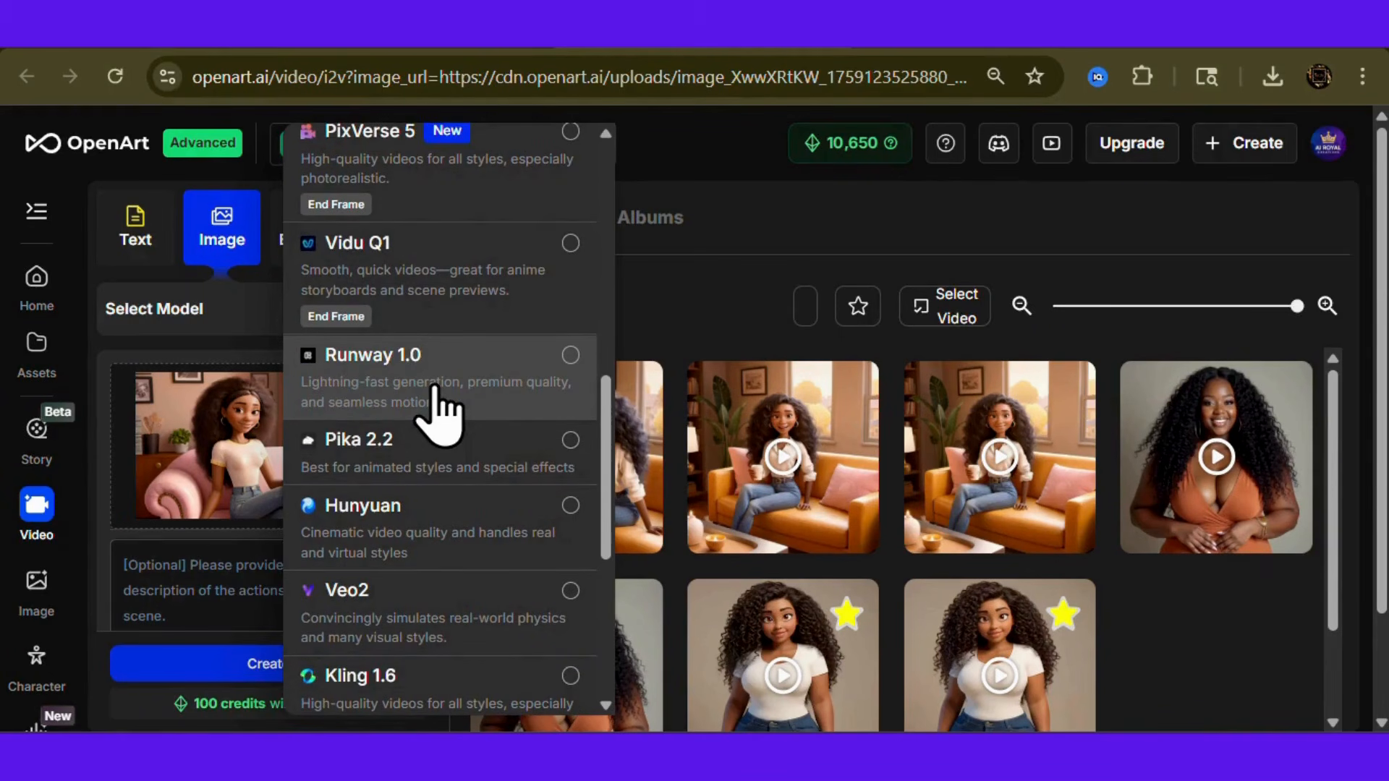
pyautogui.scroll(-2, 439, 416)
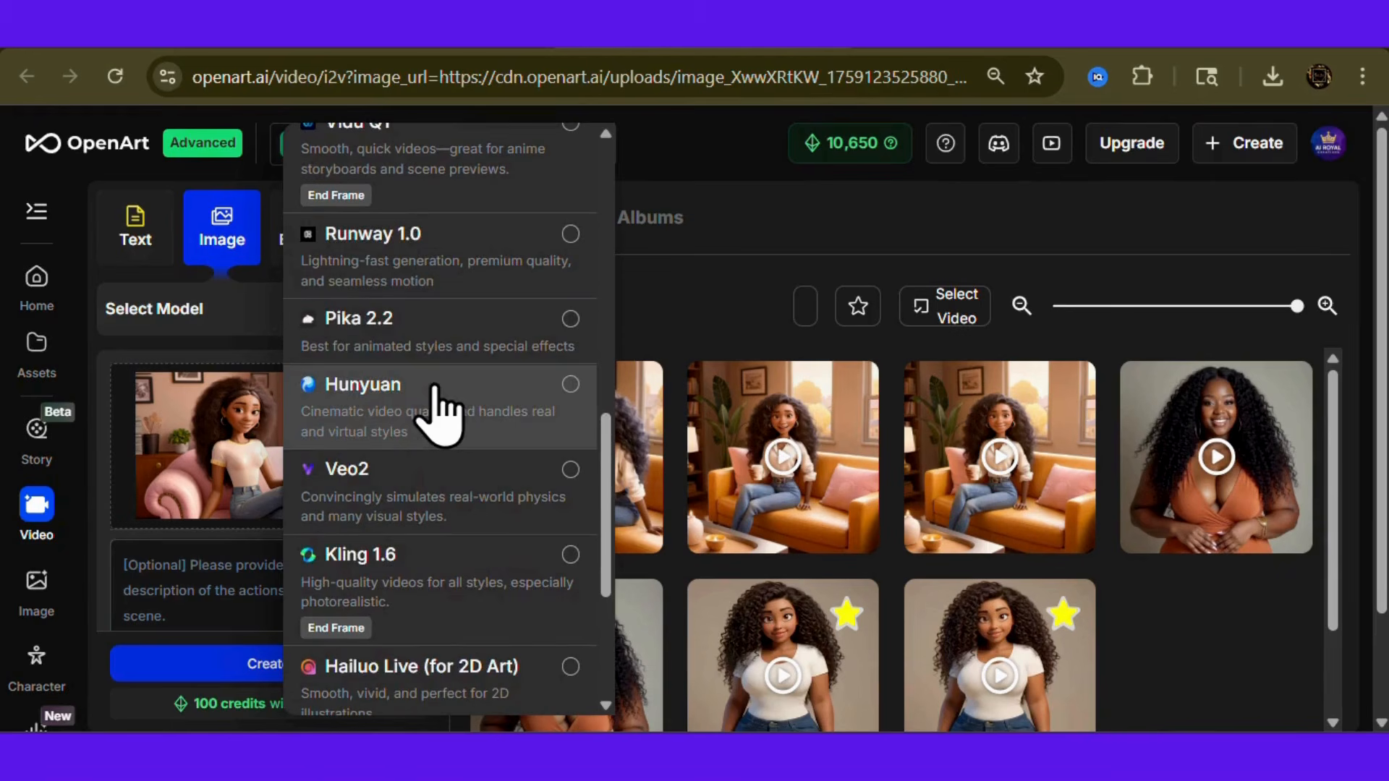
pyautogui.scroll(-2, 439, 412)
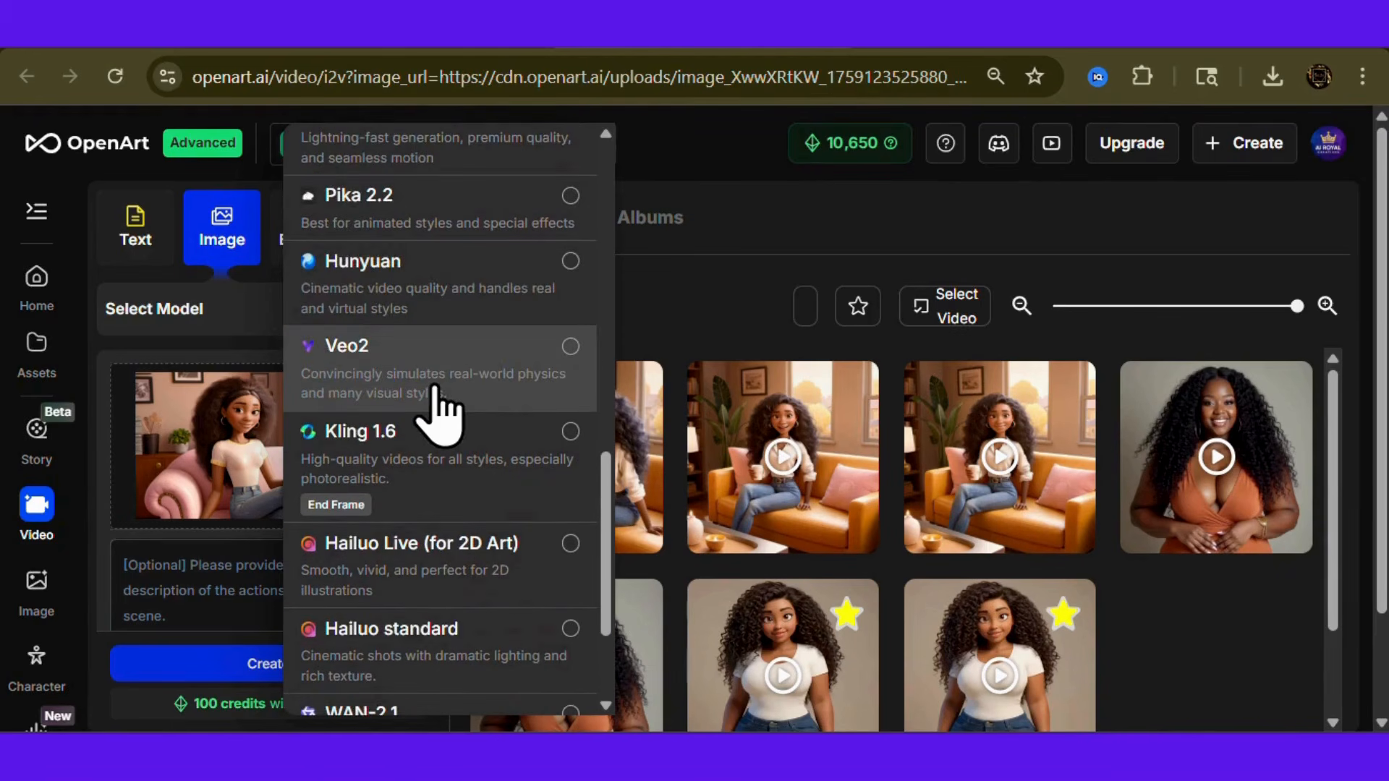
pyautogui.scroll(-2, 439, 412)
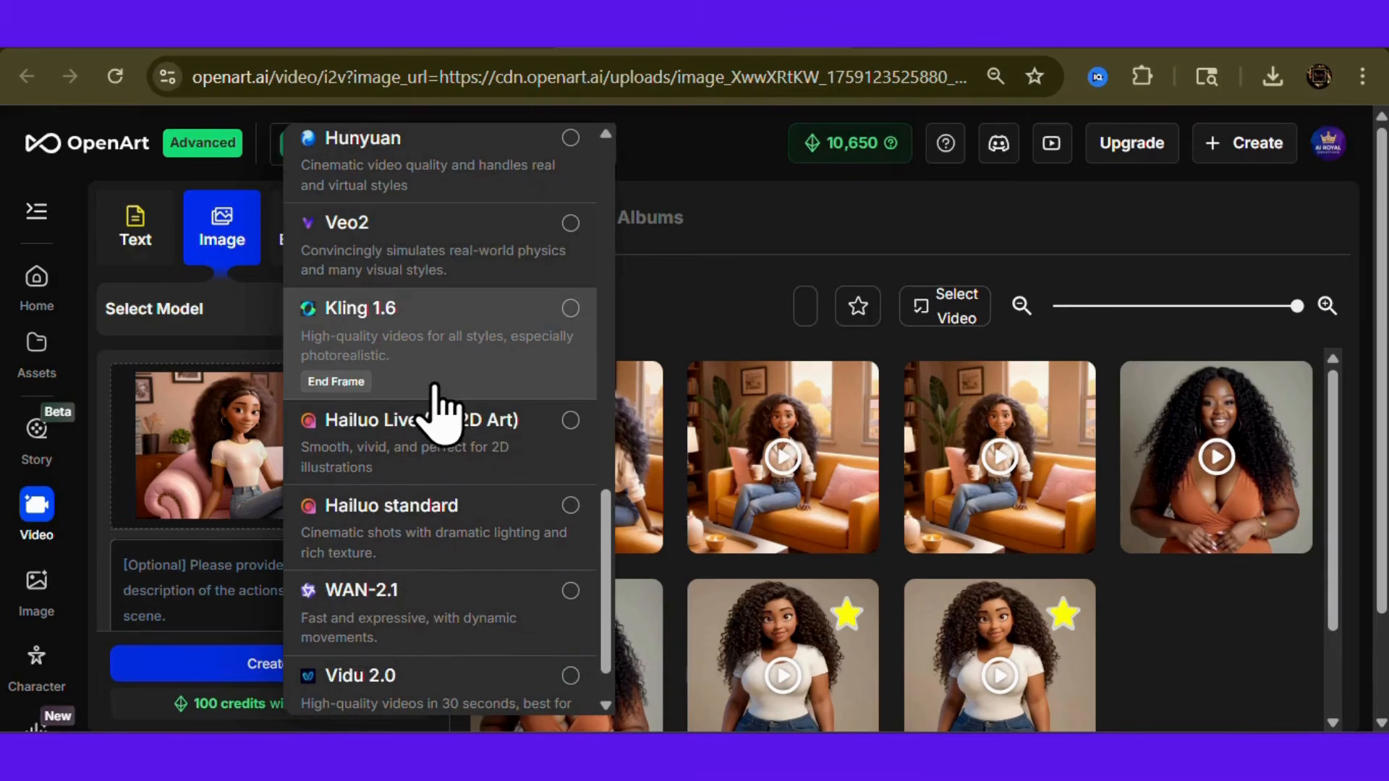
pyautogui.scroll(-1, 436, 396)
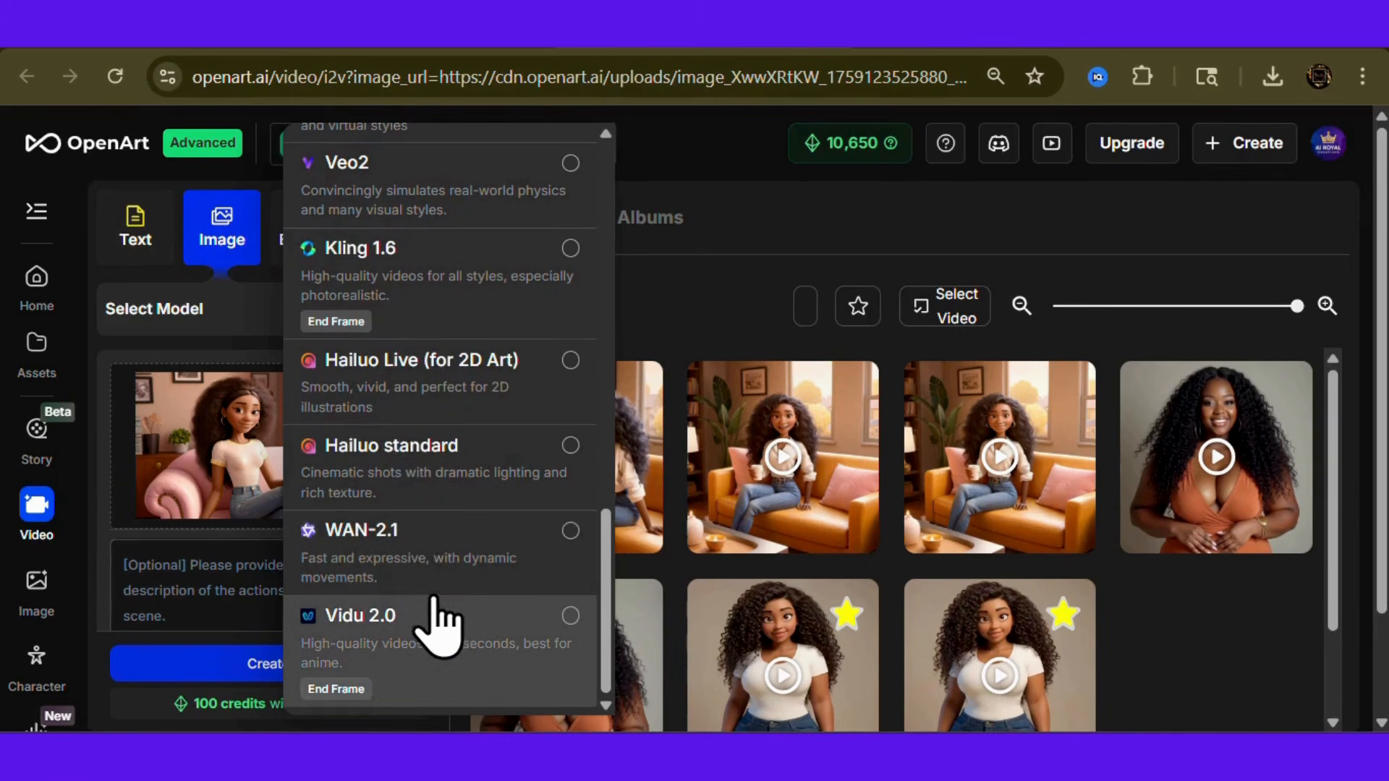
pyautogui.scroll(5, 434, 600)
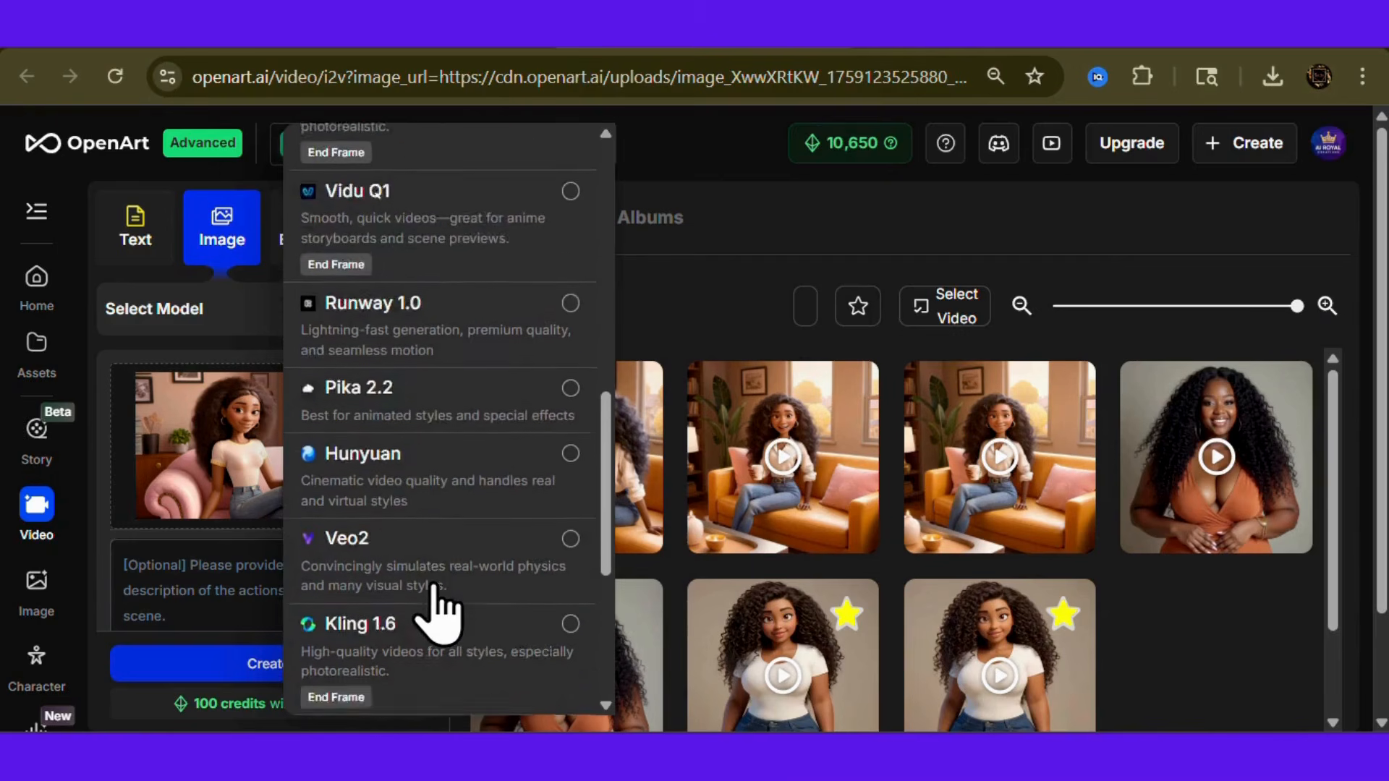
pyautogui.scroll(5, 434, 608)
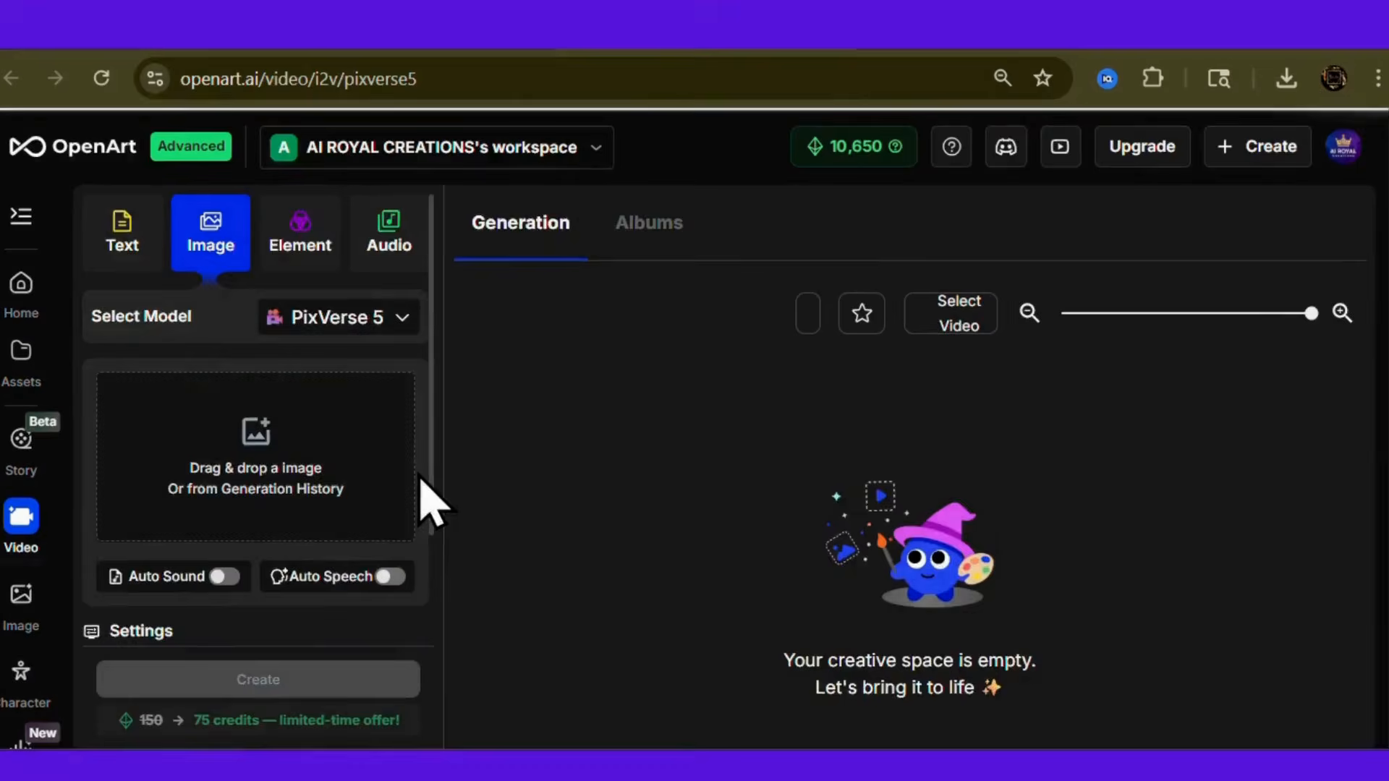
# Load the image of the woman with crossed legs on the pink sofa from the generation history as the start frame
pyautogui.click(533, 438)
pyautogui.click(586, 496)
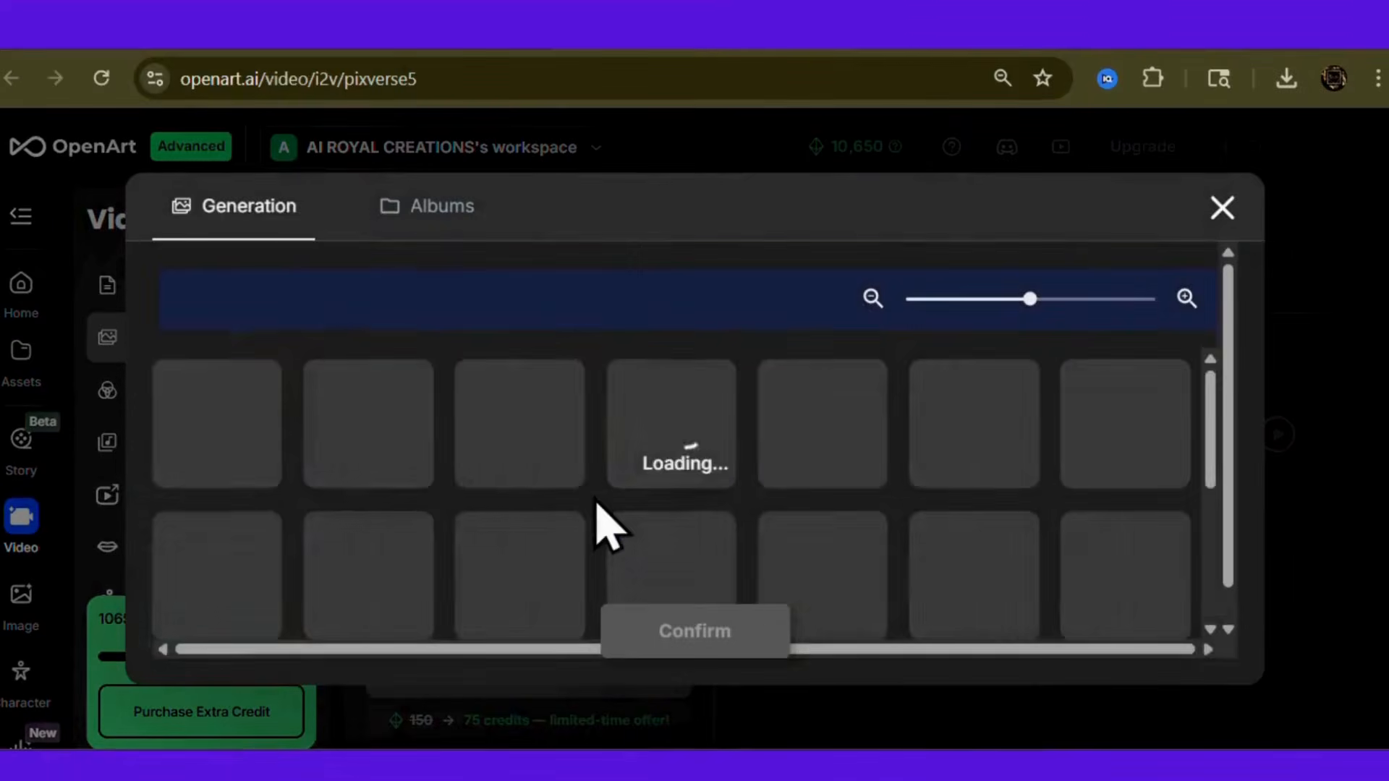
pyautogui.click(371, 447)
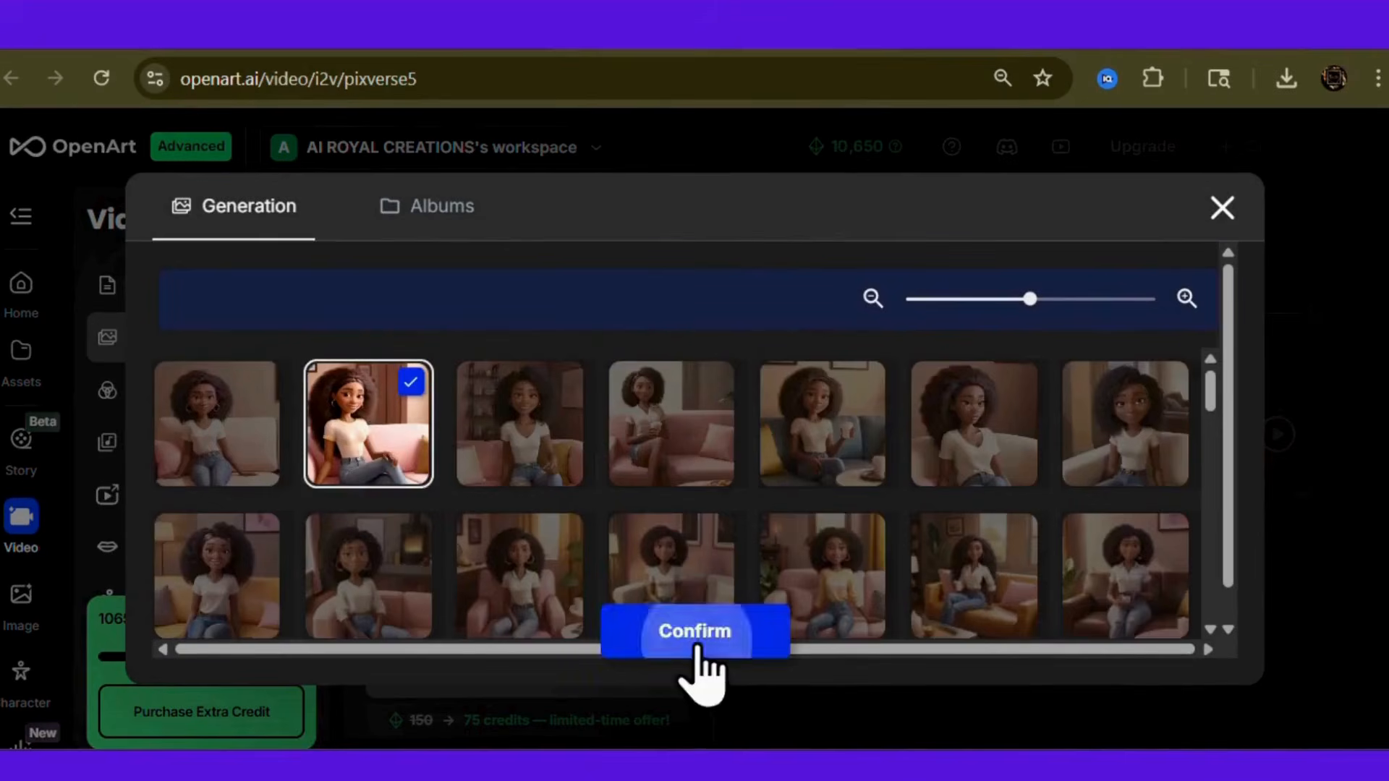
pyautogui.click(696, 630)
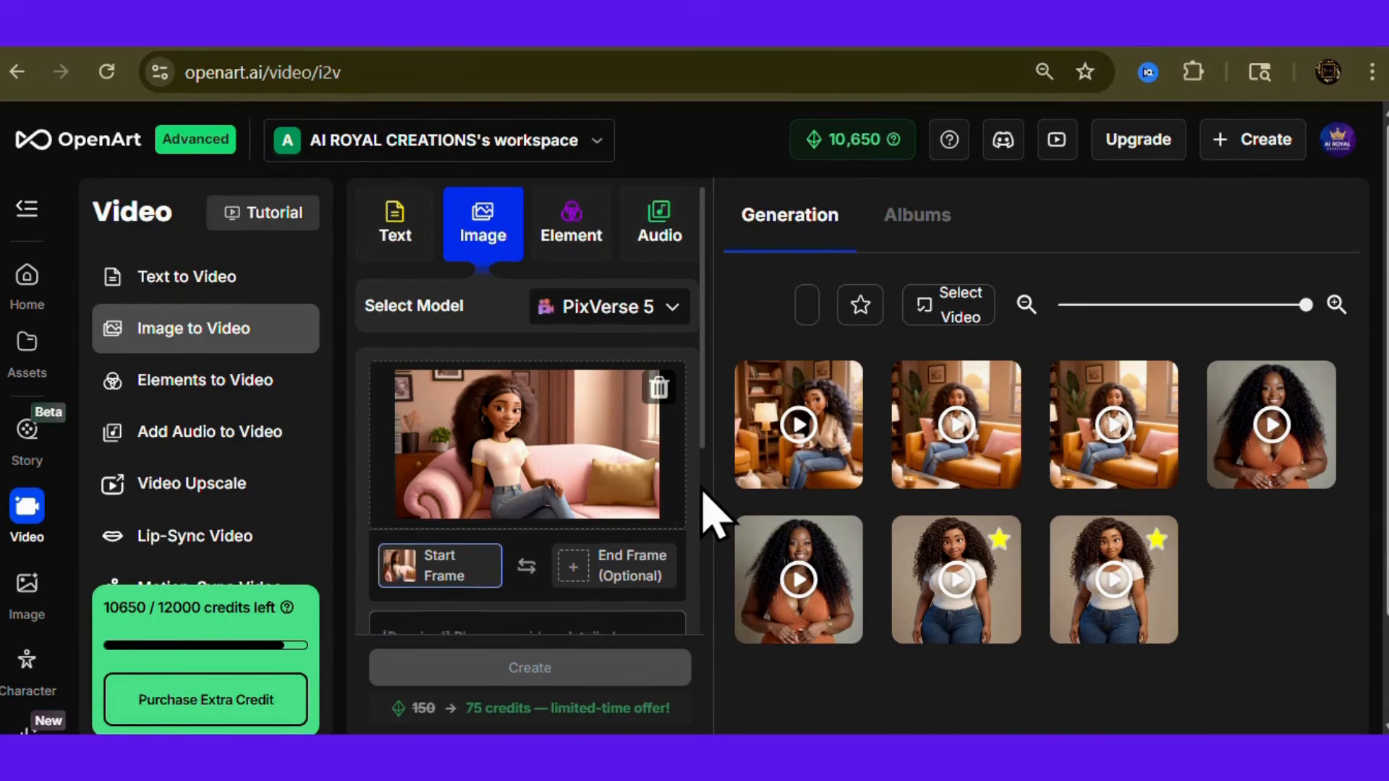
# Examine the Auto Sound and Auto Speech options, including the speech description and Lip-sync setting
pyautogui.scroll(-2, 705, 492)
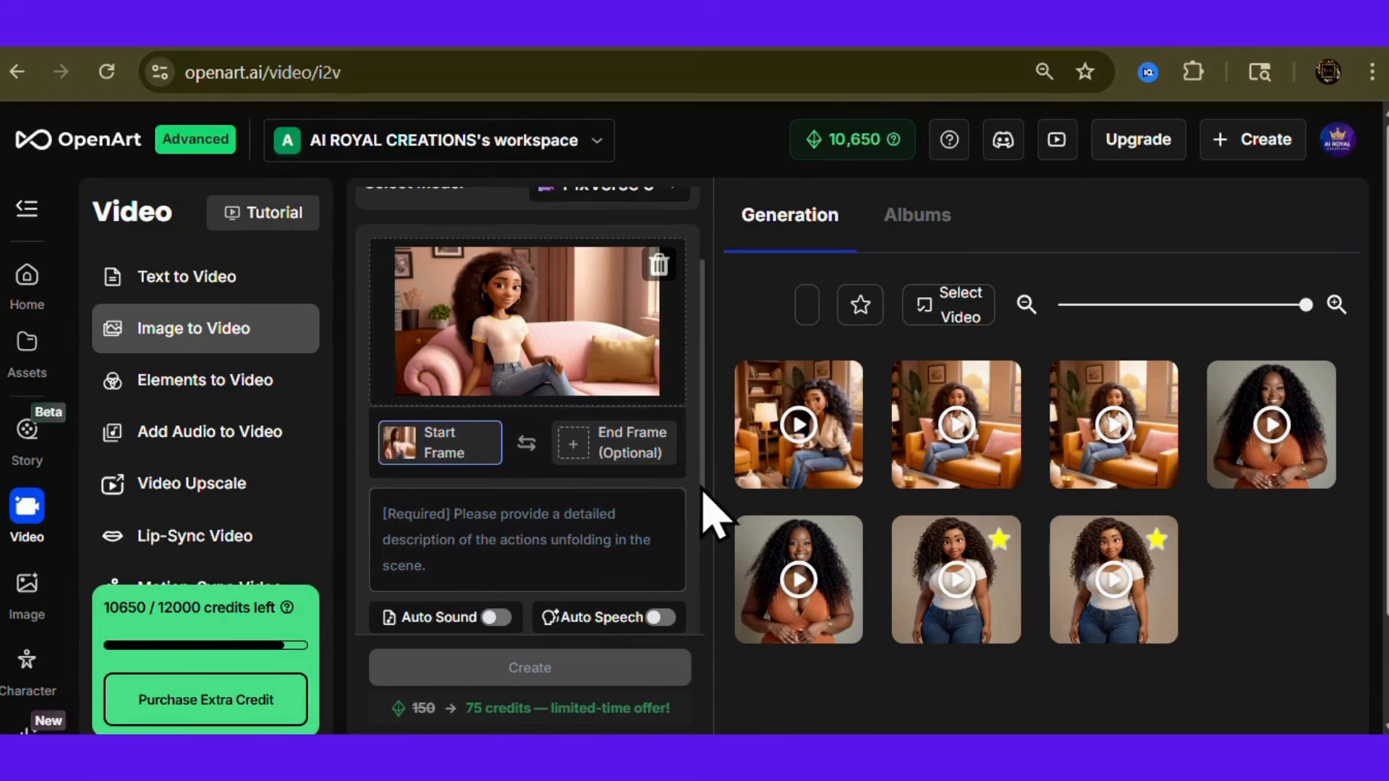
pyautogui.scroll(-2, 704, 492)
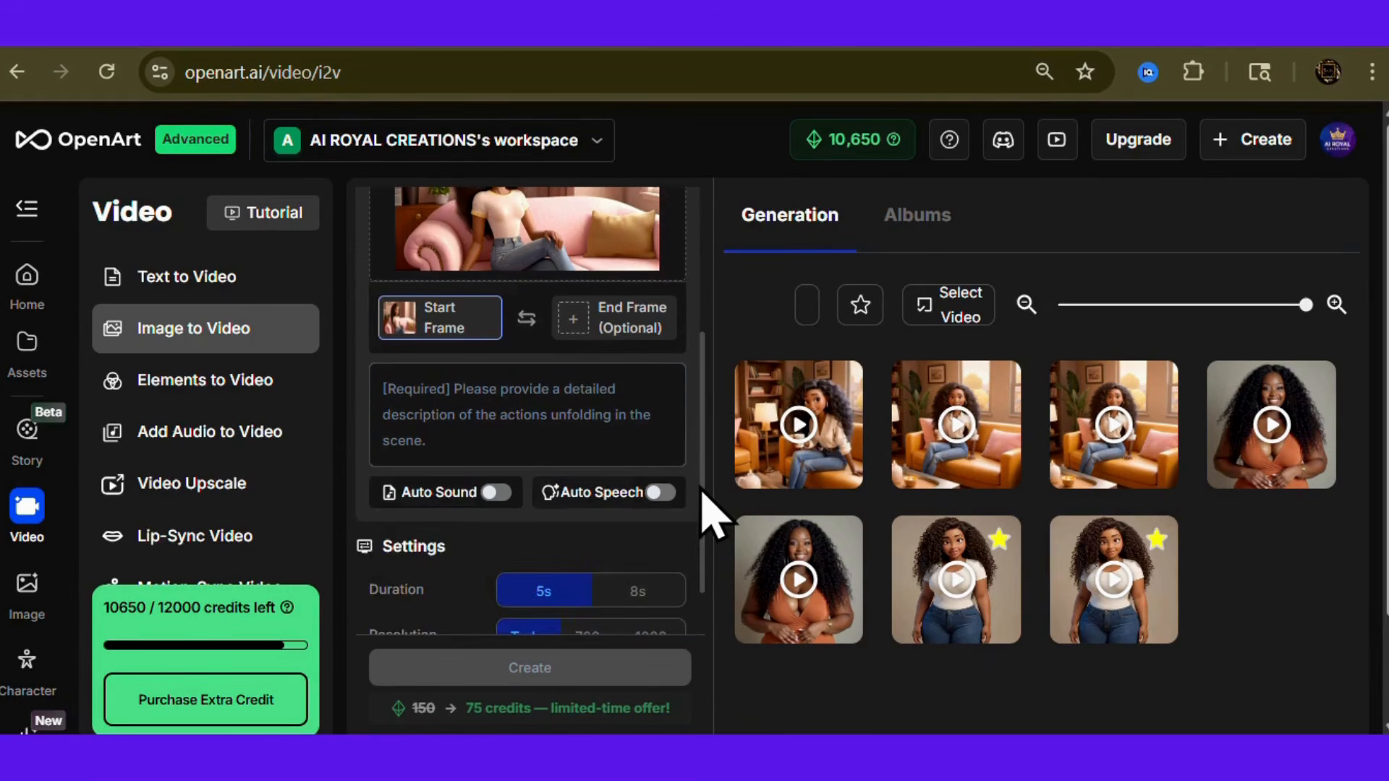
pyautogui.click(452, 504)
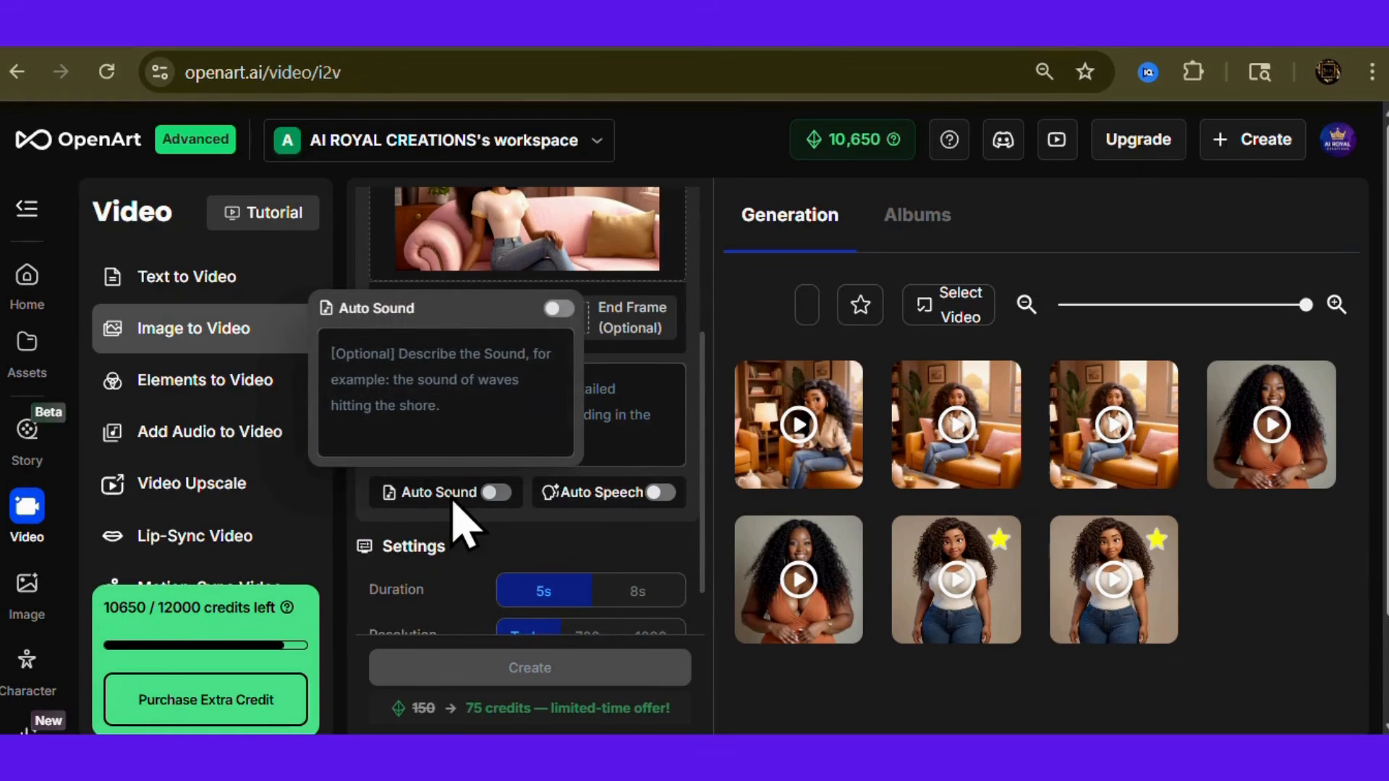
pyautogui.click(600, 504)
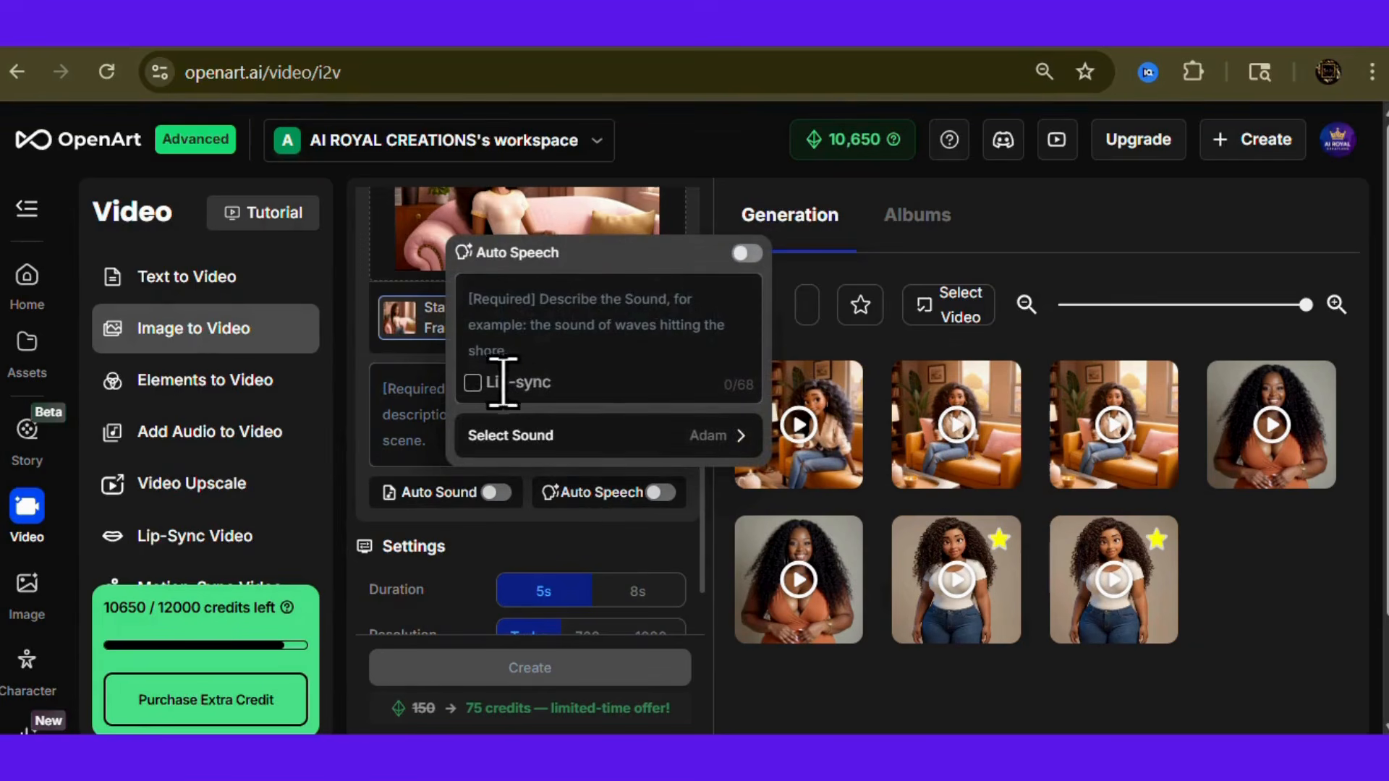
pyautogui.click(582, 361)
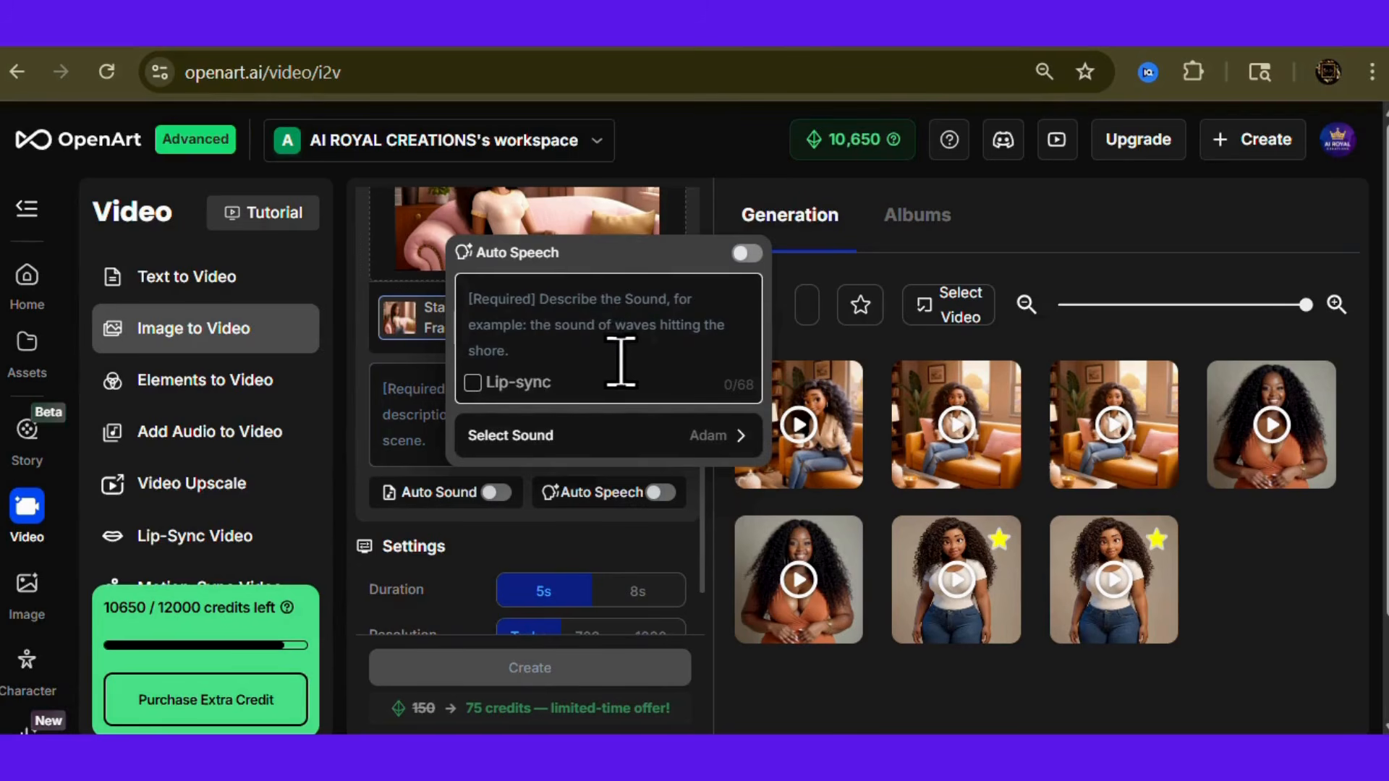
# Look through the voices offered for Auto Speech and their audio previews
pyautogui.click(741, 444)
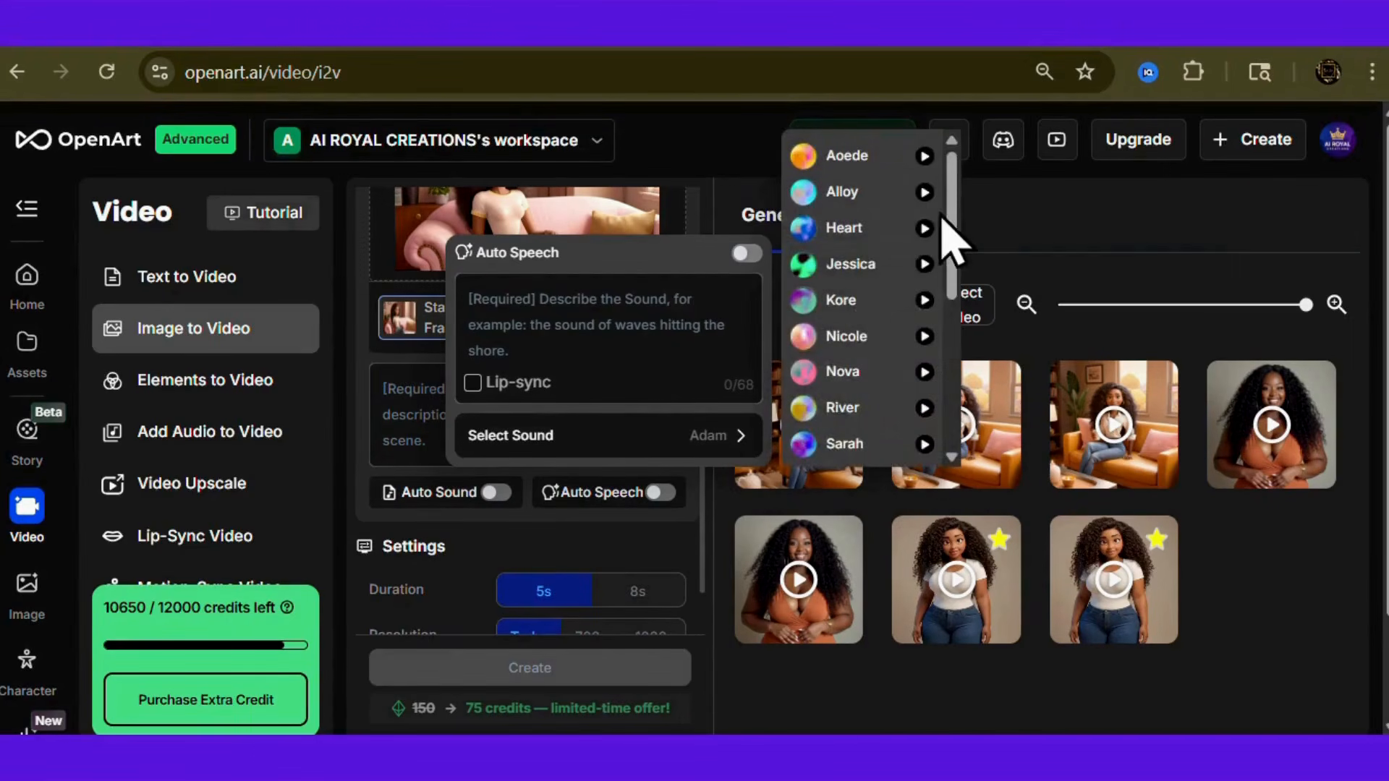
pyautogui.moveTo(952, 203); pyautogui.dragTo(949, 262)
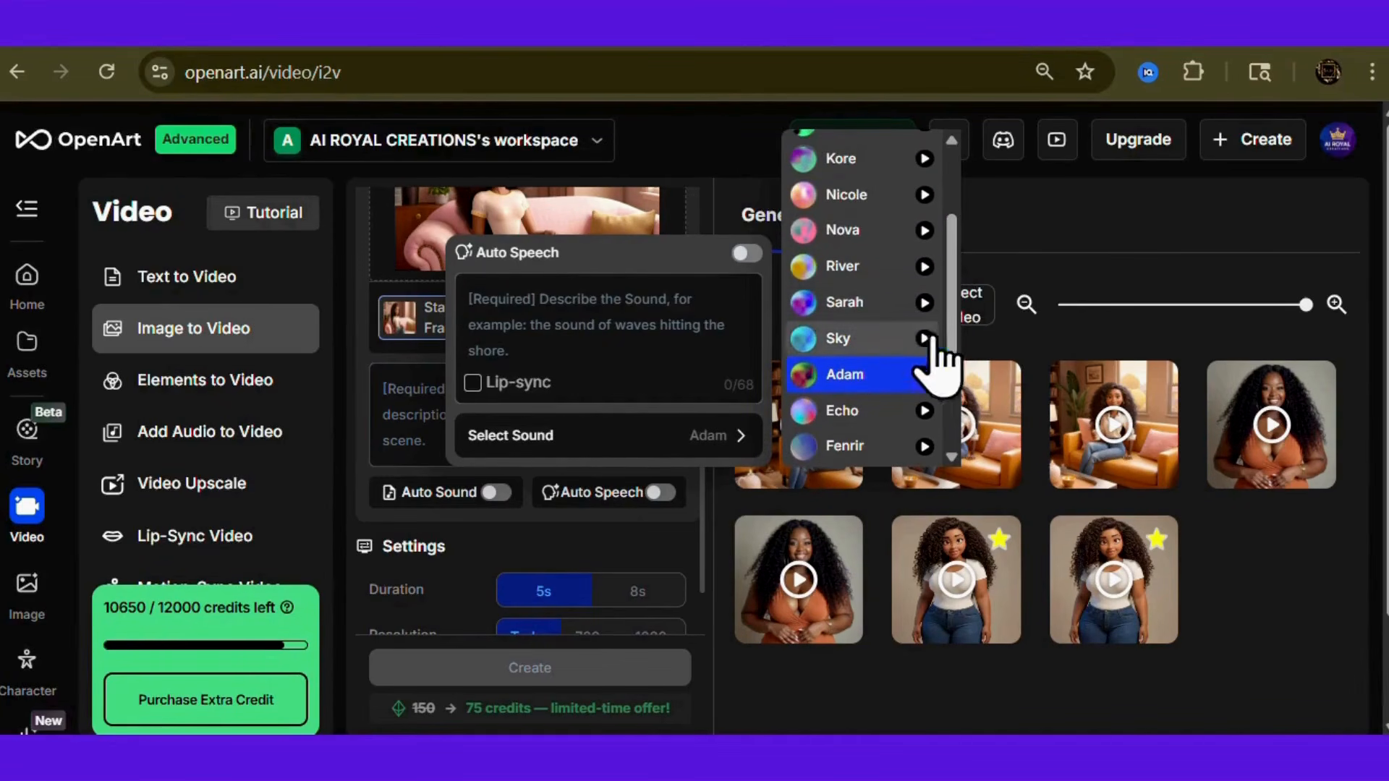
pyautogui.click(926, 377)
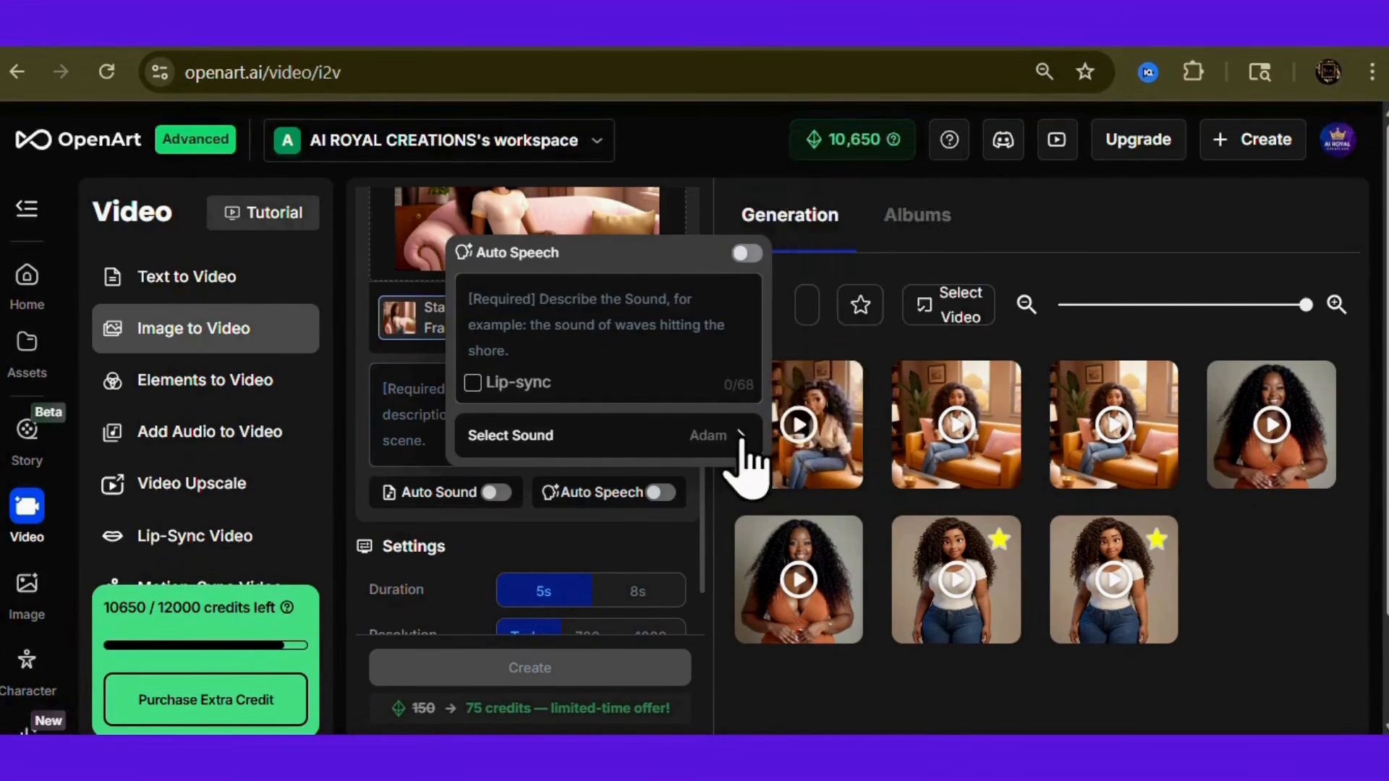
pyautogui.click(742, 437)
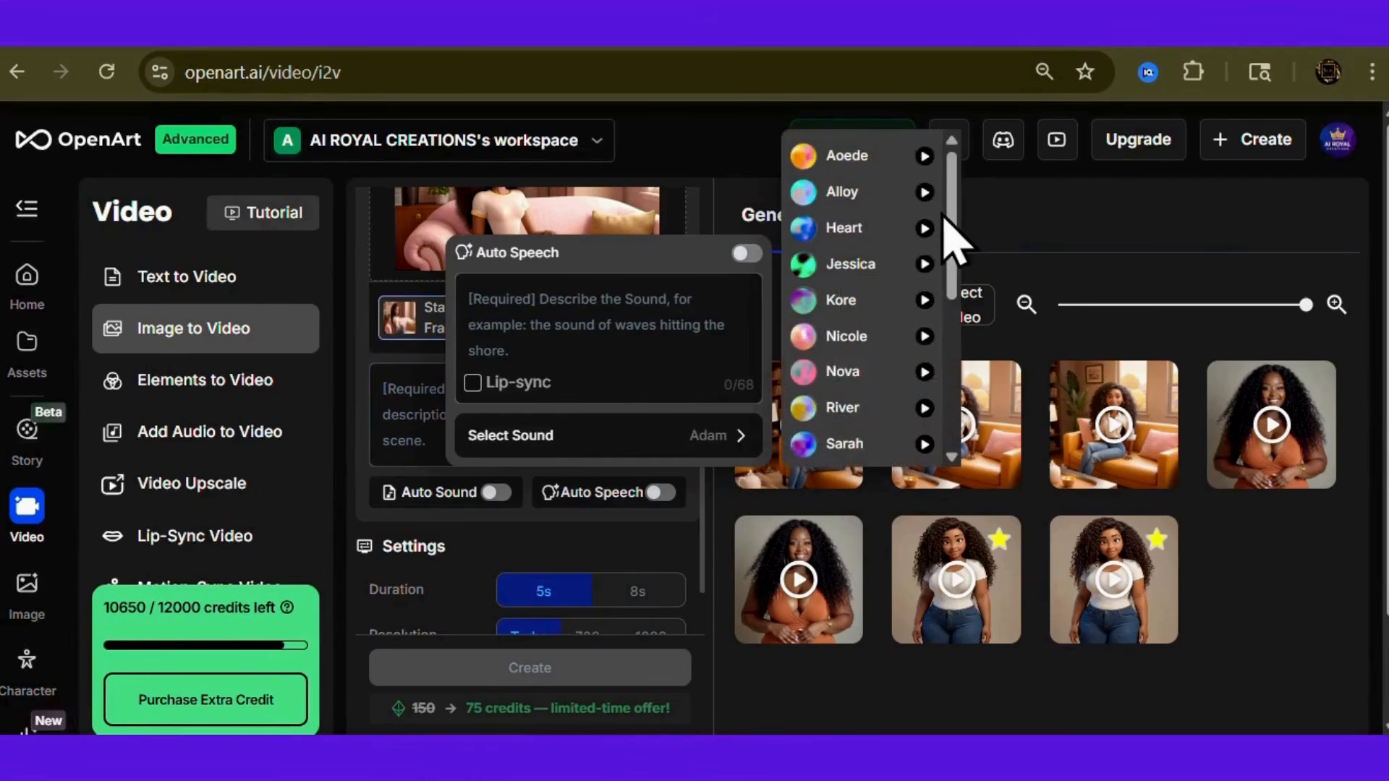
pyautogui.moveTo(951, 201); pyautogui.dragTo(955, 340)
pyautogui.scroll(2, 933, 362)
pyautogui.click(924, 374)
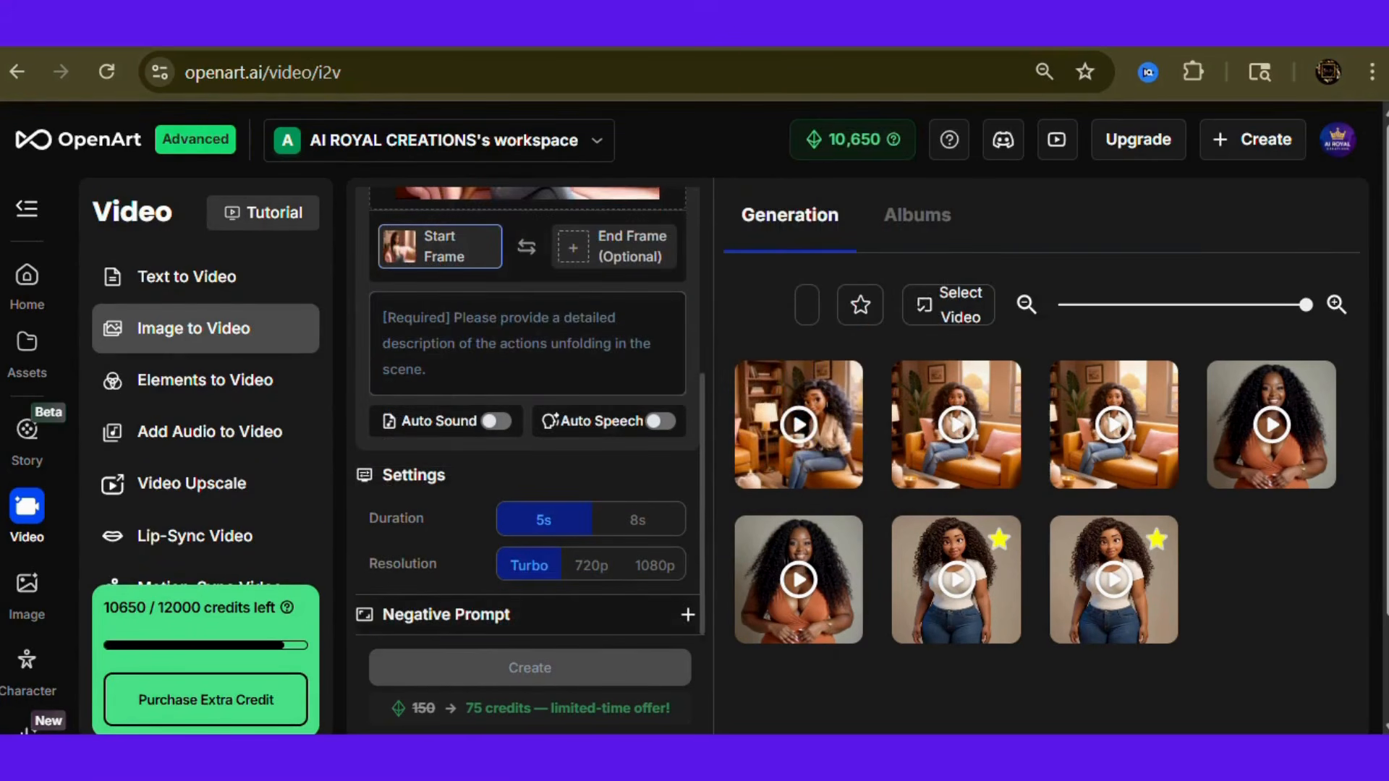
# Enter the prompt "She should move naturally, like she's talking to a friend—gentle head tilts, soft hand gestures, relaxed posture, natural blinking and smiling."
pyautogui.click(430, 322)
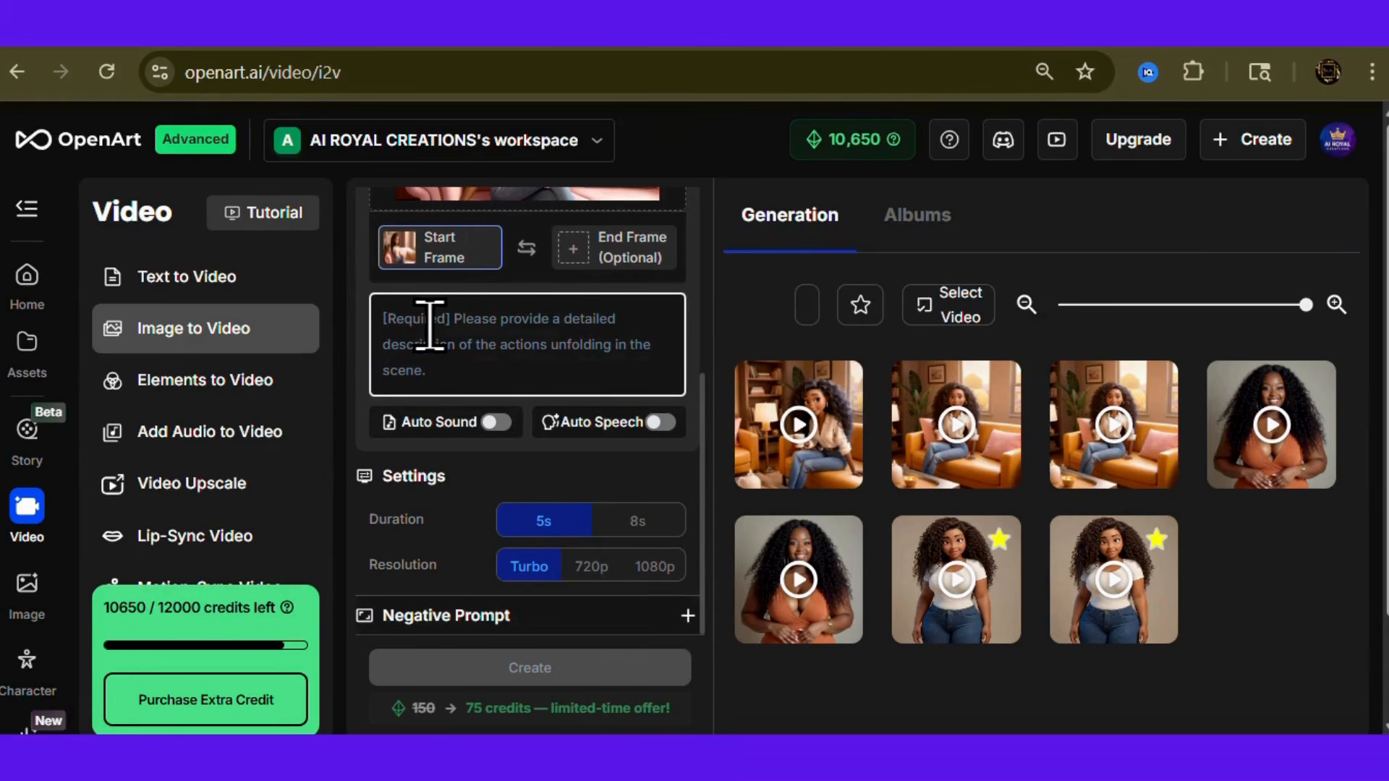
pyautogui.hotkey('ctrl', 'v')
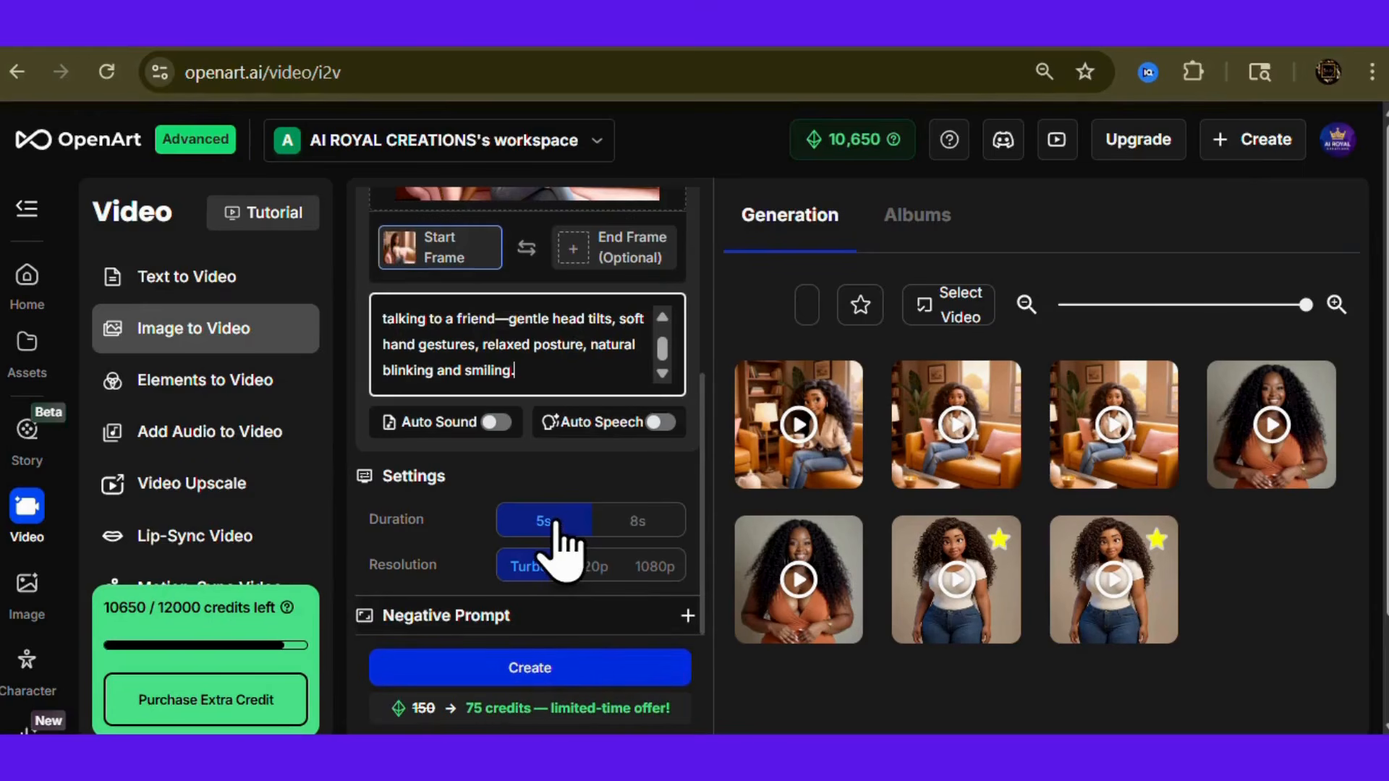
# Set the video duration to 8s and generate the video from the start frame
pyautogui.click(631, 525)
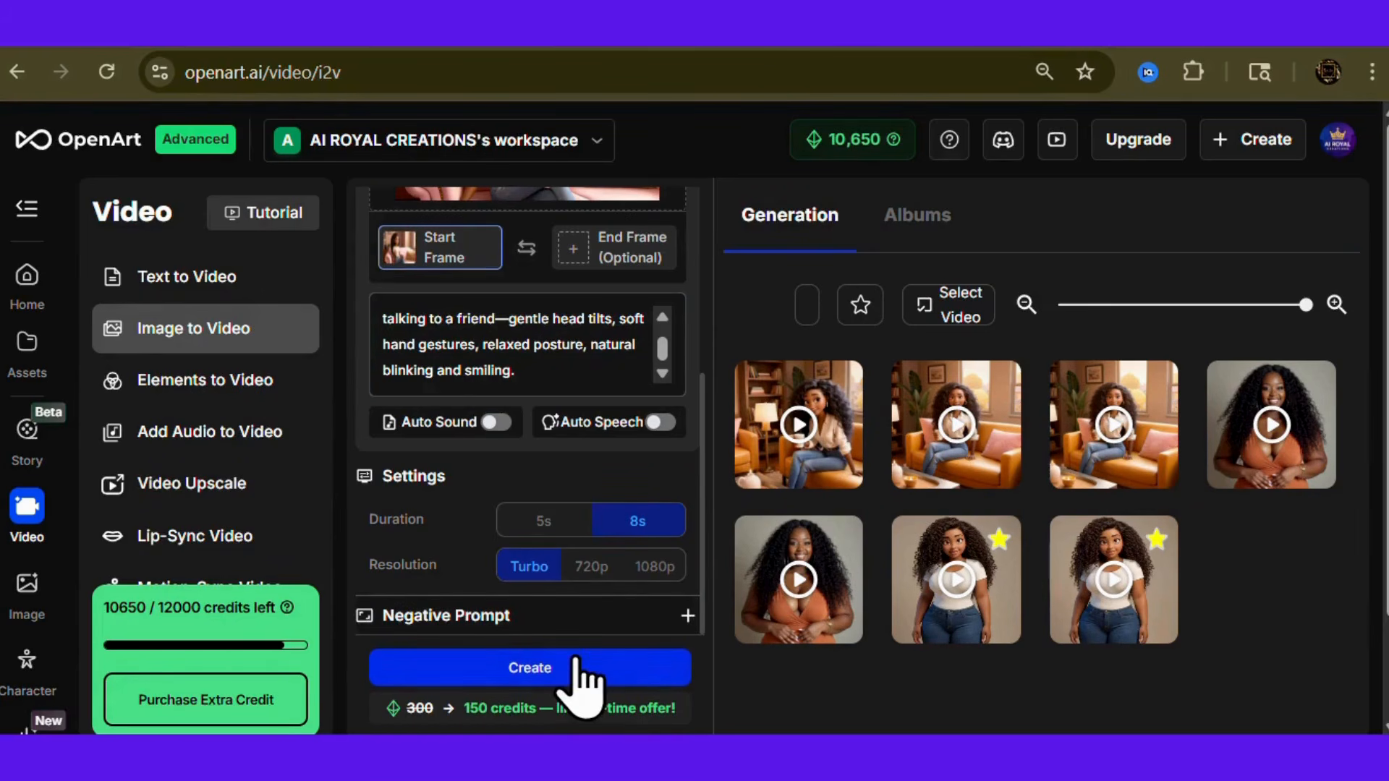
pyautogui.scroll(5, 555, 478)
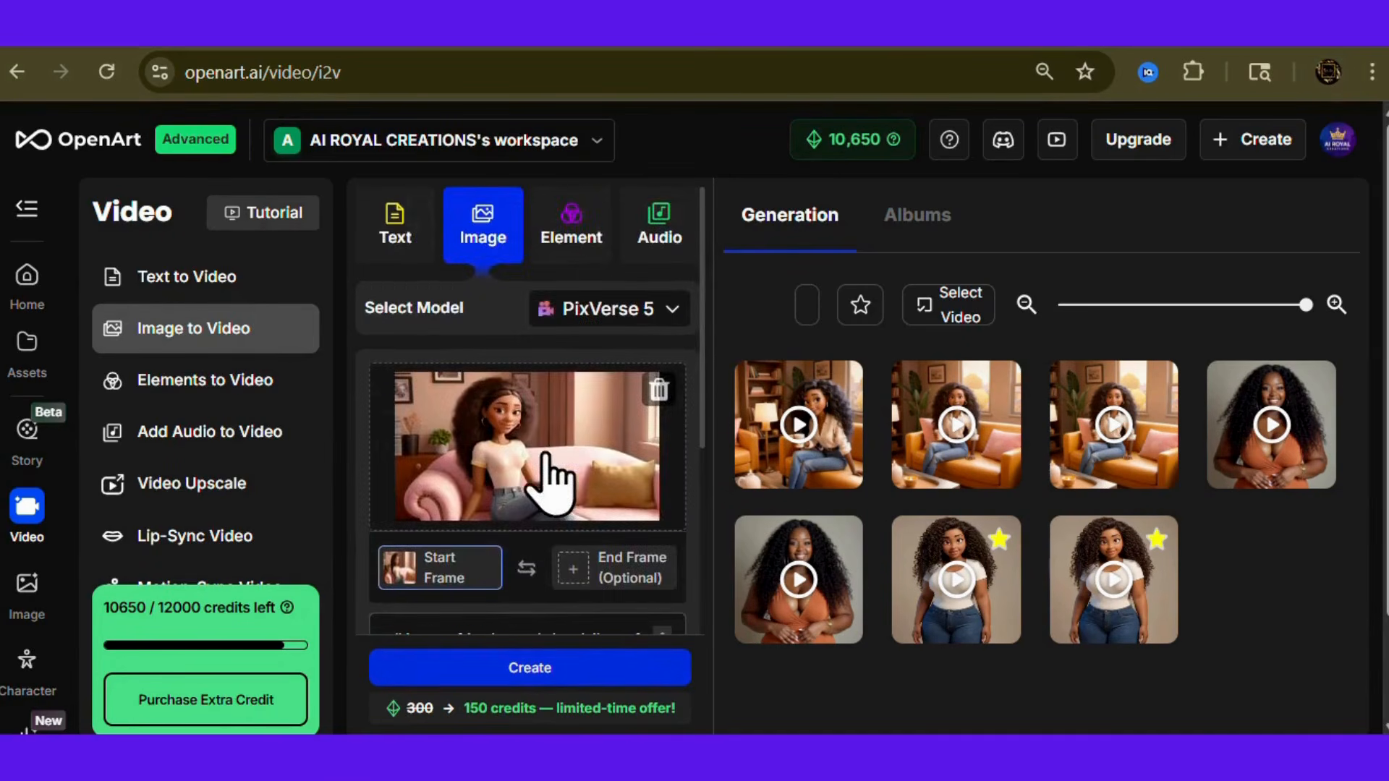
pyautogui.click(561, 680)
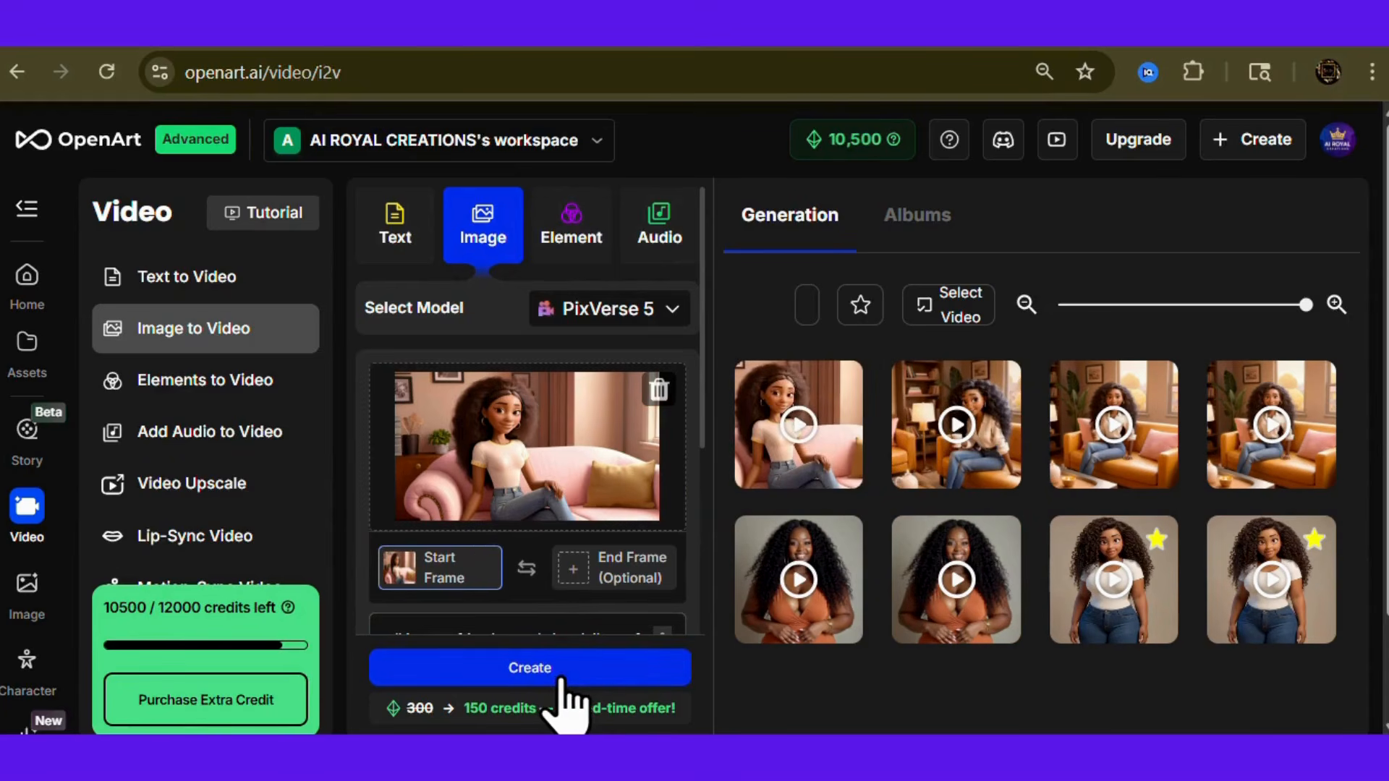
# Show the newly generated video of the woman on the pink sofa and download its original version
pyautogui.click(811, 461)
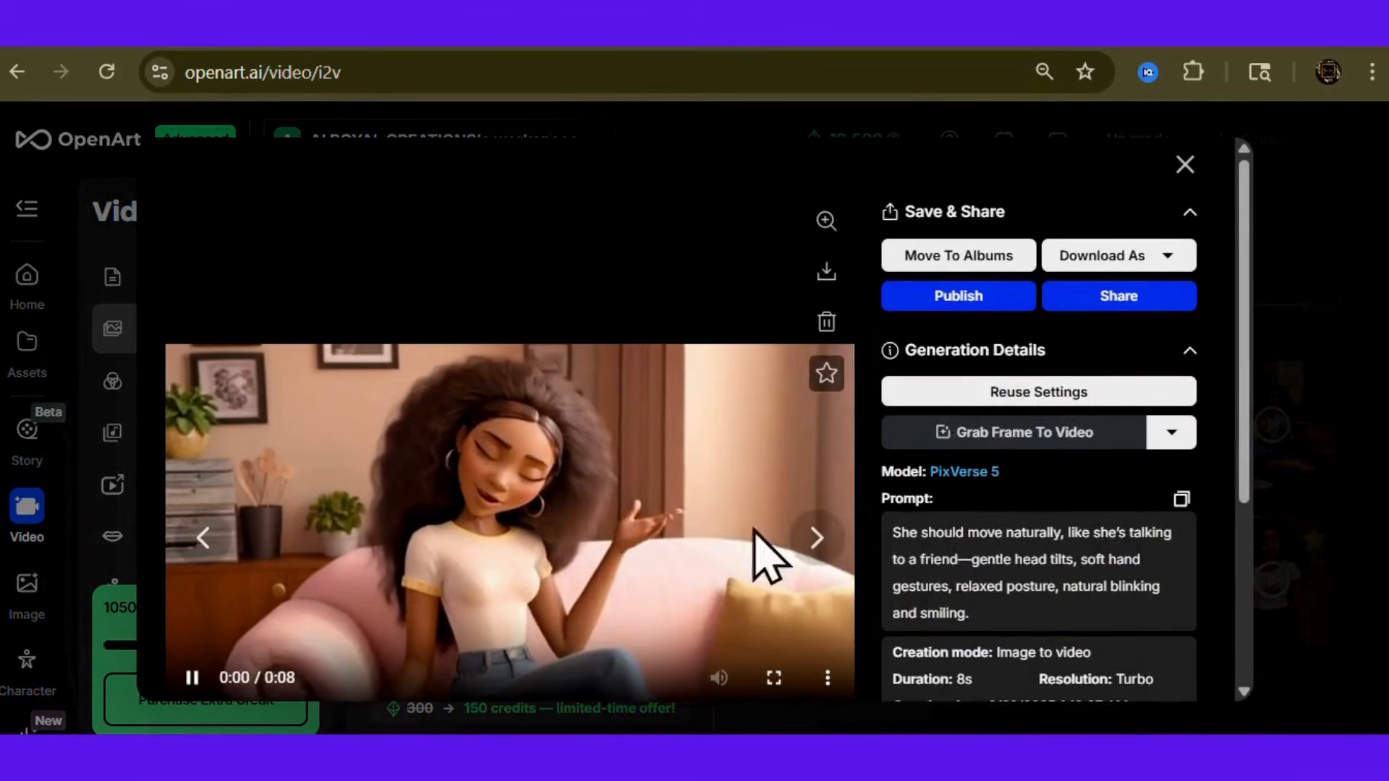
pyautogui.scroll(-2, 753, 531)
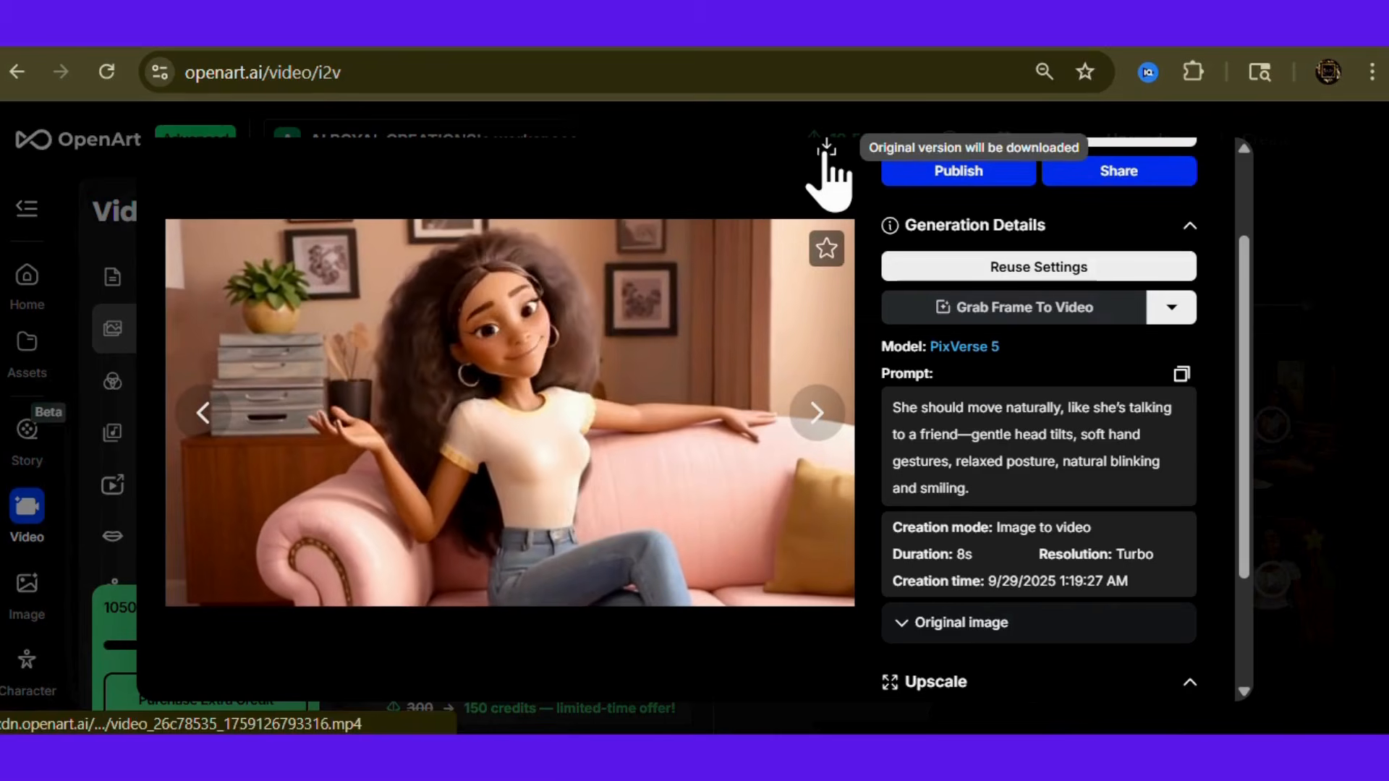
pyautogui.click(826, 149)
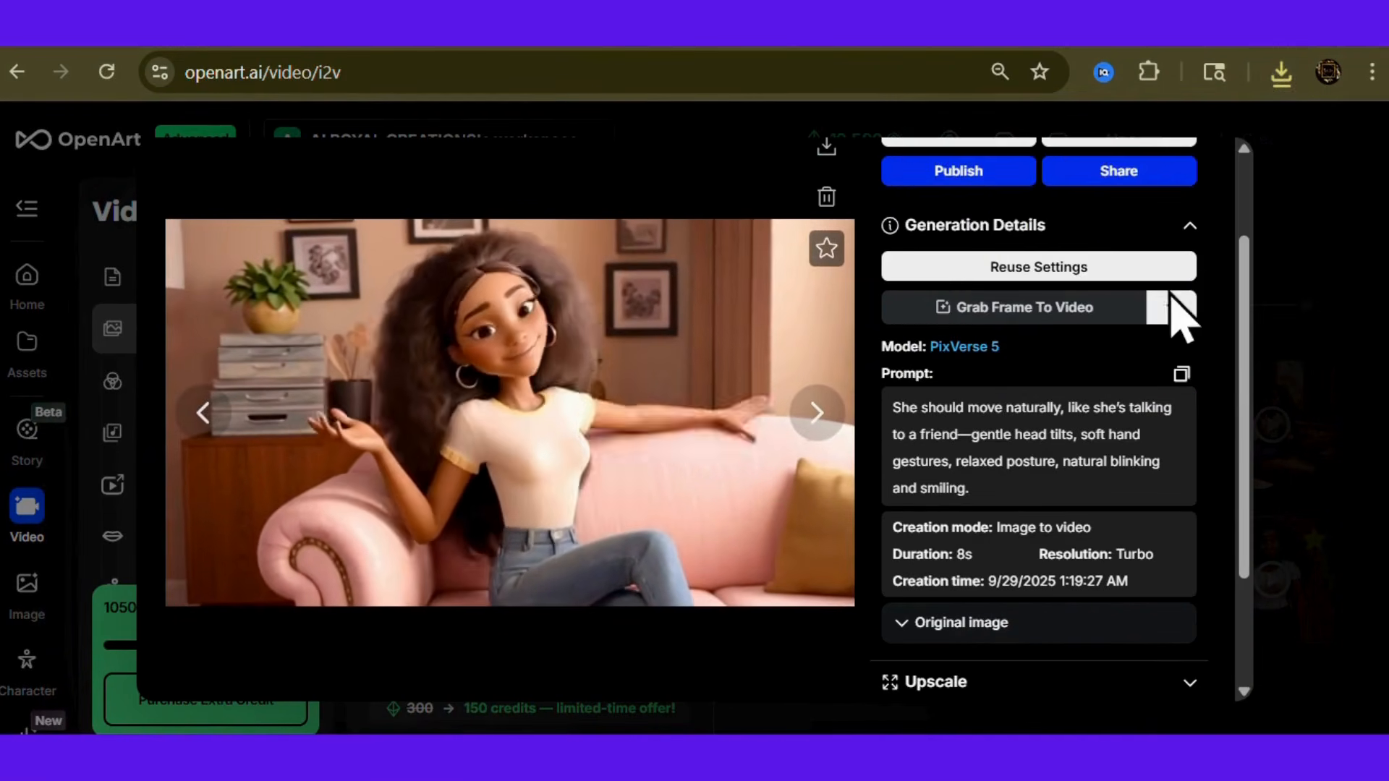
# Grab the last frame of the generated video as the start frame for a follow-up video
pyautogui.click(1172, 309)
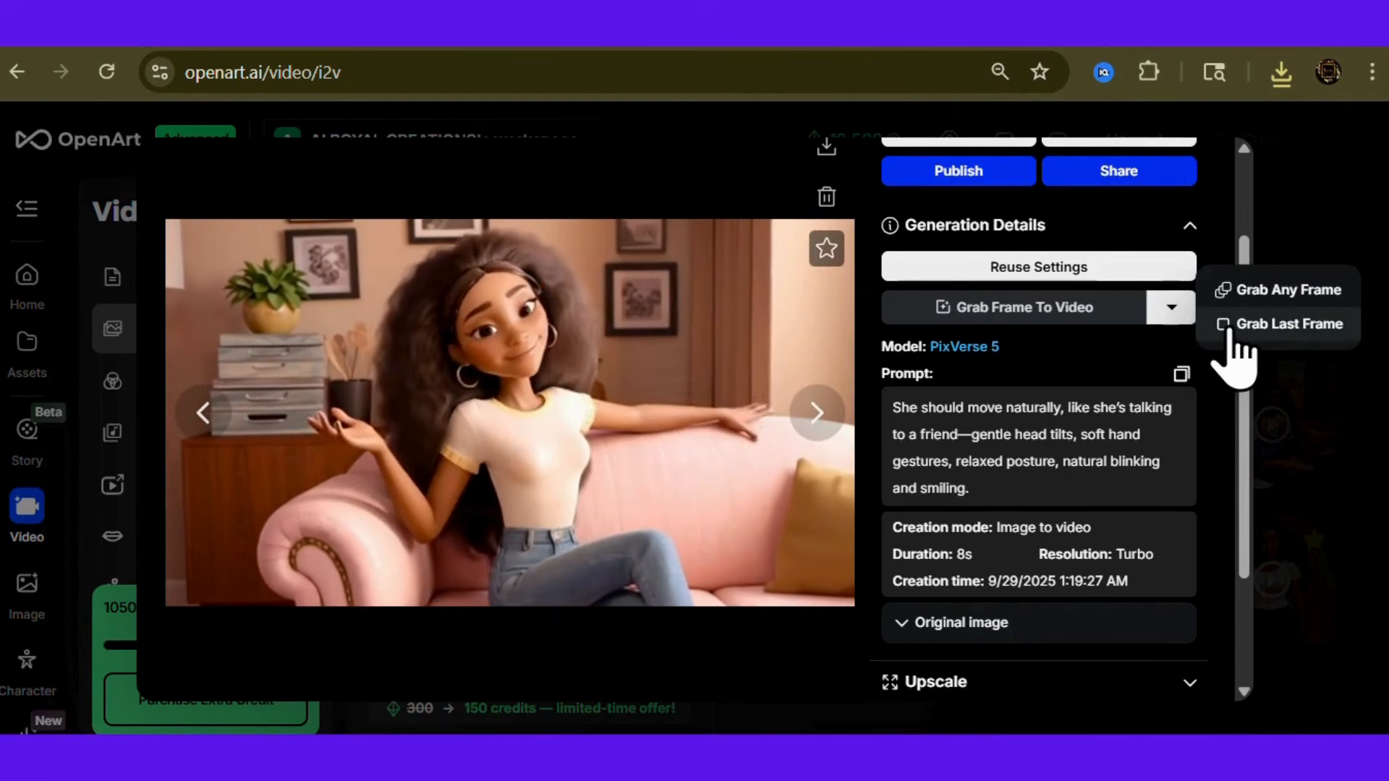
pyautogui.click(1229, 334)
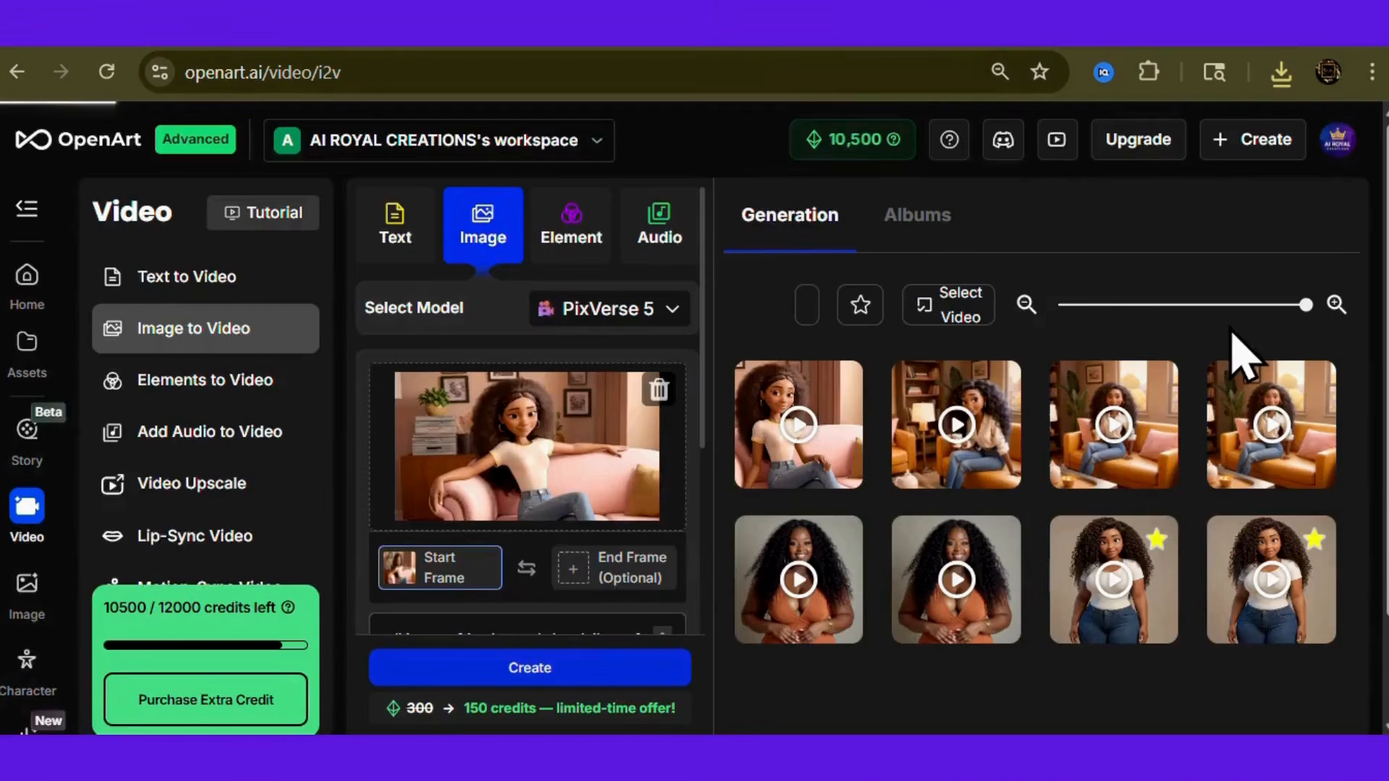
pyautogui.scroll(-5, 716, 553)
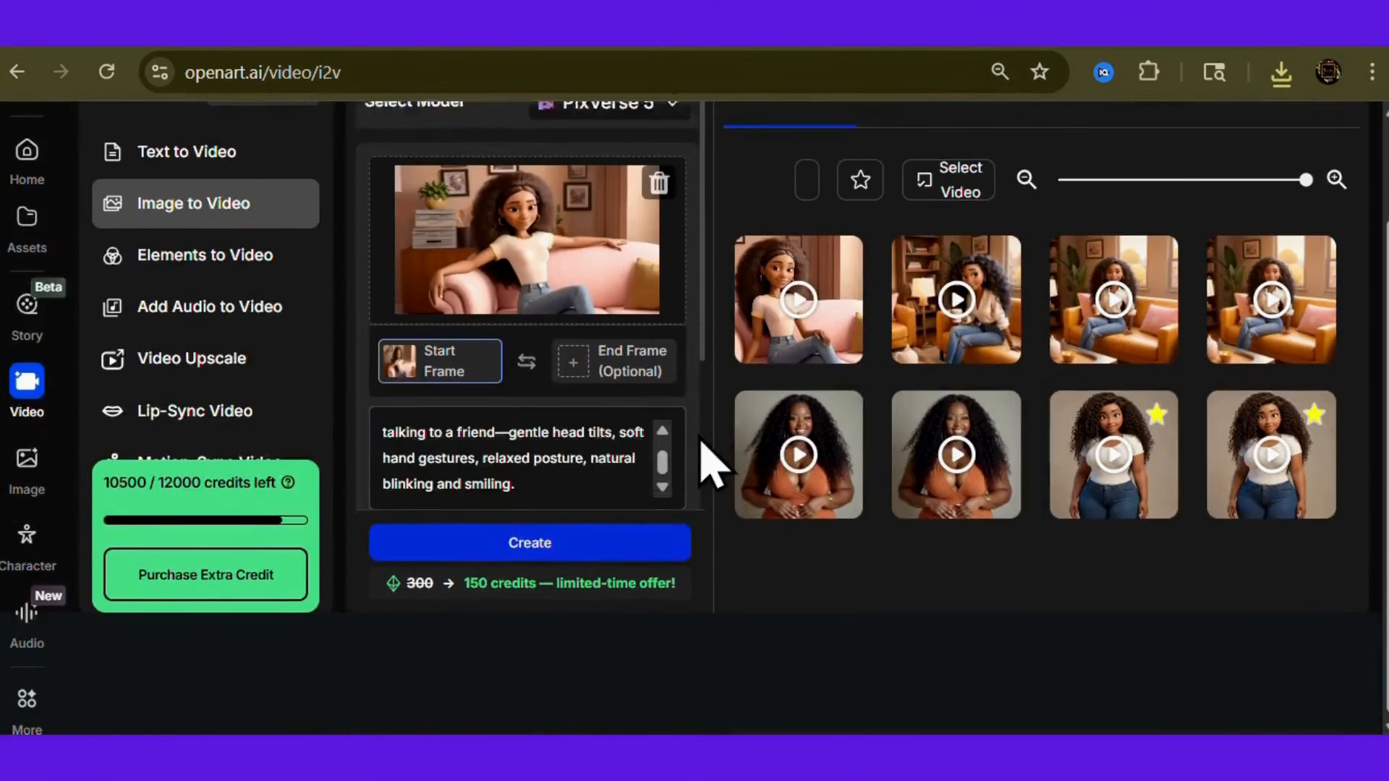
# Generate a follow-up 8s Turbo video from the grabbed start frame with the same PixVerse 5 prompt
pyautogui.scroll(-1, 708, 465)
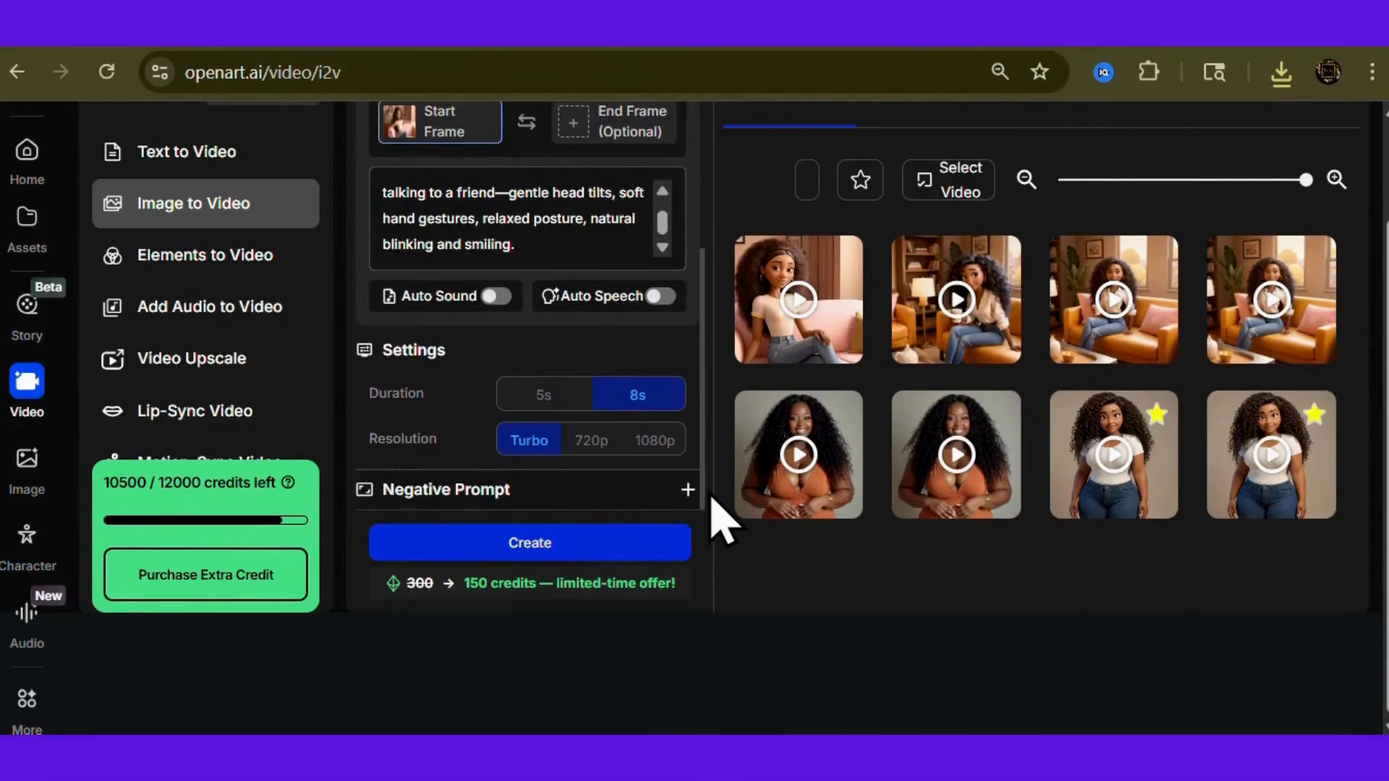
pyautogui.scroll(2, 712, 497)
pyautogui.scroll(3, 685, 470)
pyautogui.scroll(-1, 686, 470)
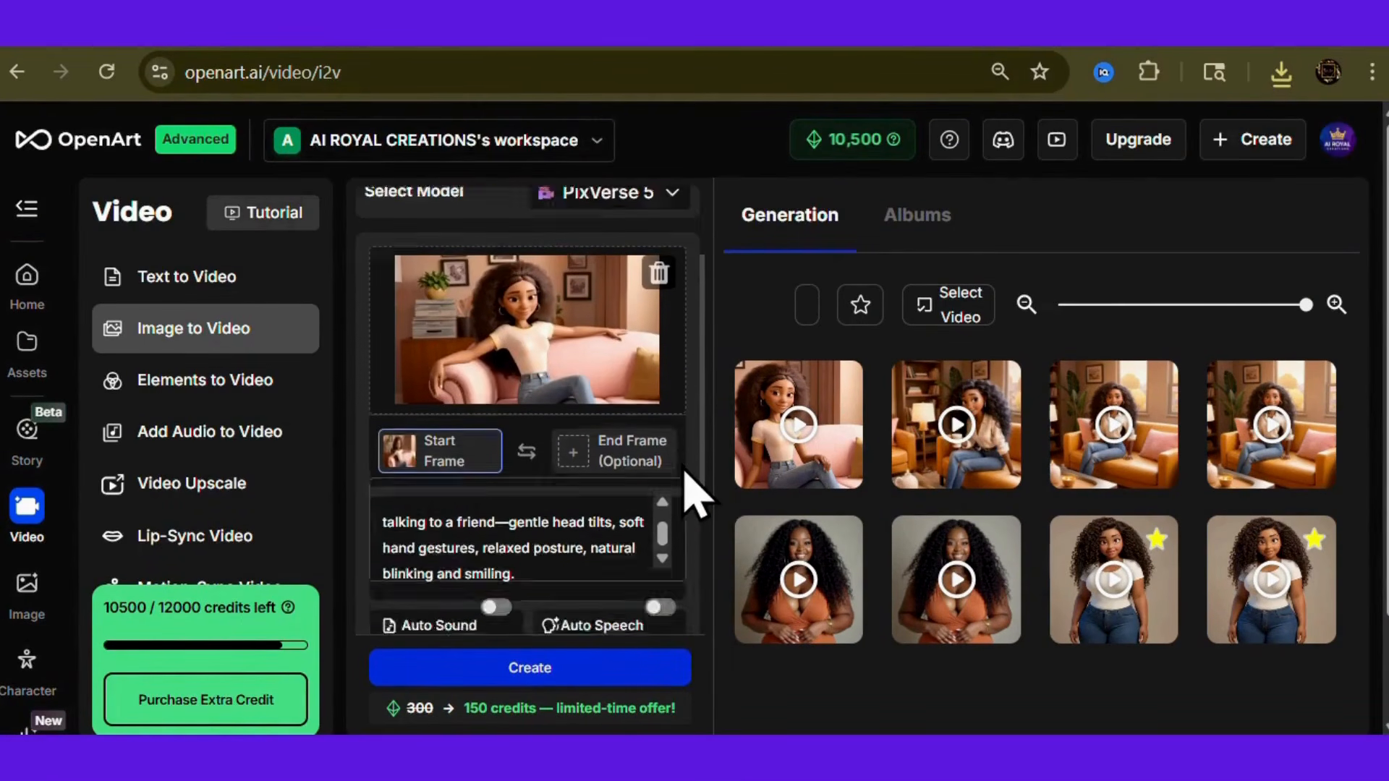
pyautogui.scroll(1, 685, 470)
pyautogui.scroll(-3, 685, 470)
pyautogui.click(606, 689)
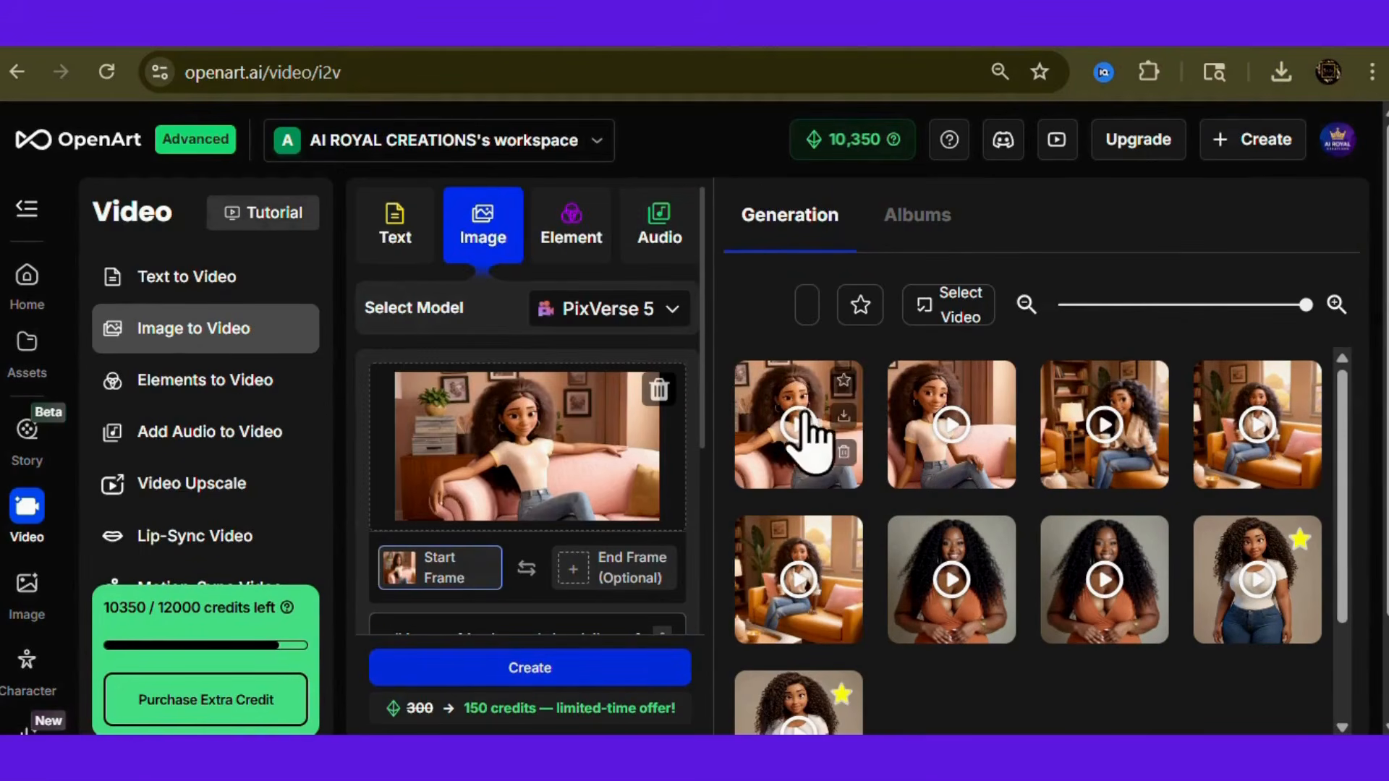
# Play the newest generated video of the woman on the pink sofa and review its generation details
pyautogui.click(798, 430)
pyautogui.scroll(-2, 809, 455)
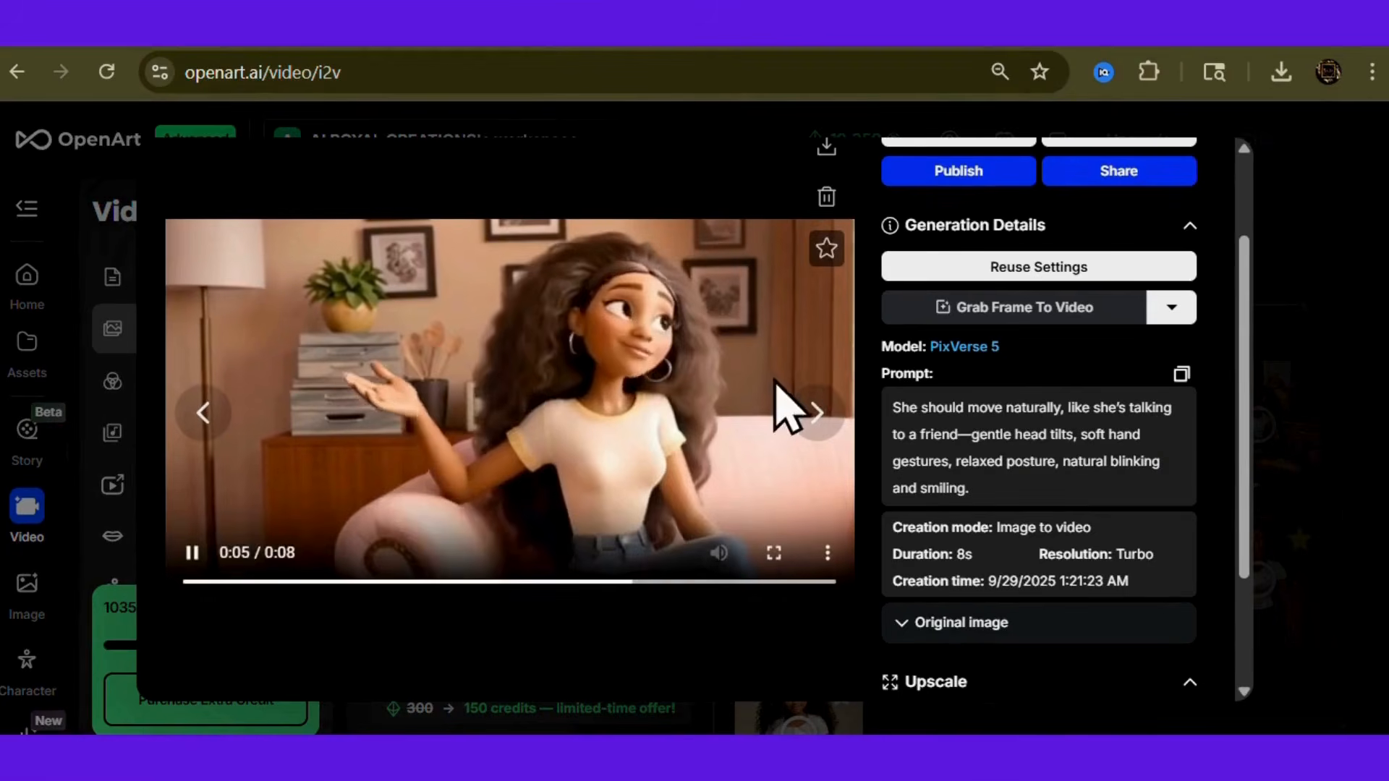
pyautogui.scroll(2, 872, 430)
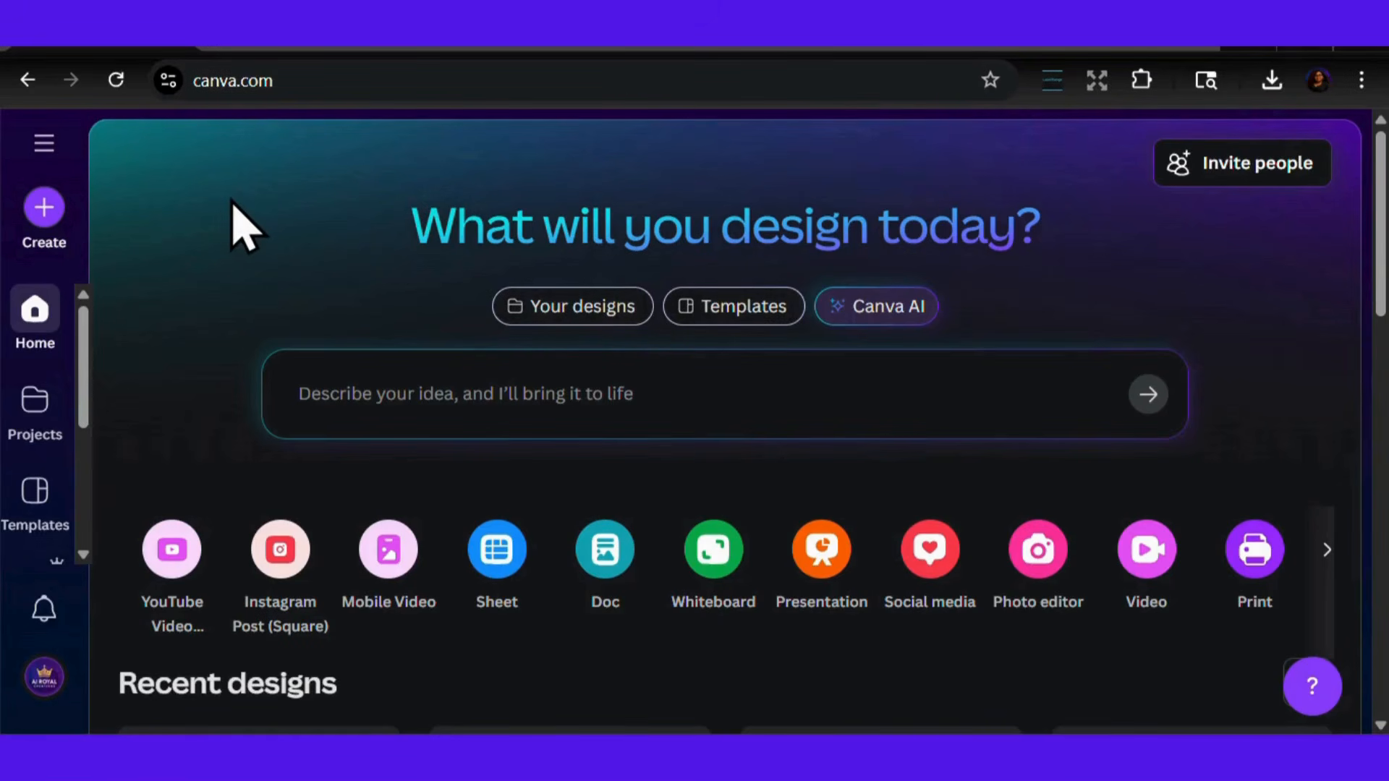
# In Canva, create a new YouTube video design and show the uploaded videos
pyautogui.scroll(-3, 241, 226)
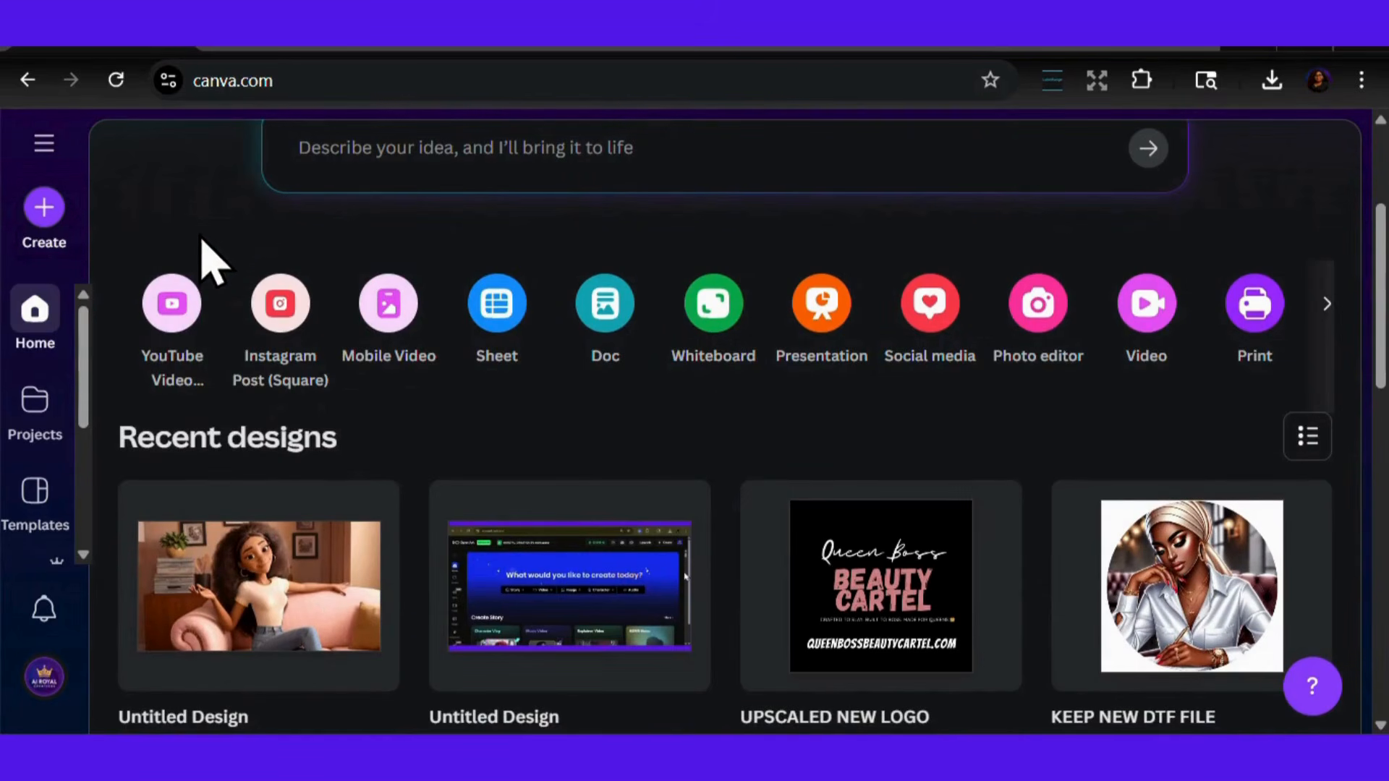
pyautogui.click(172, 311)
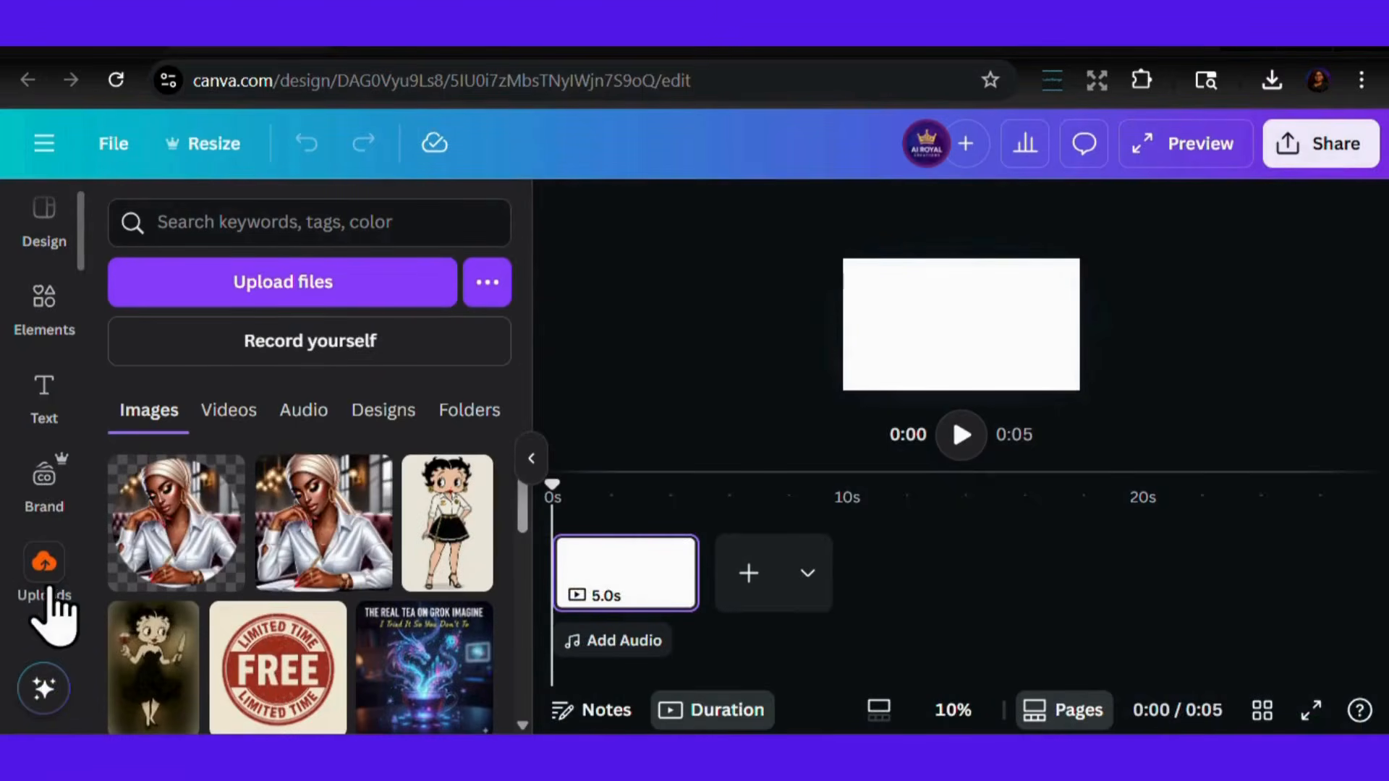
pyautogui.click(217, 410)
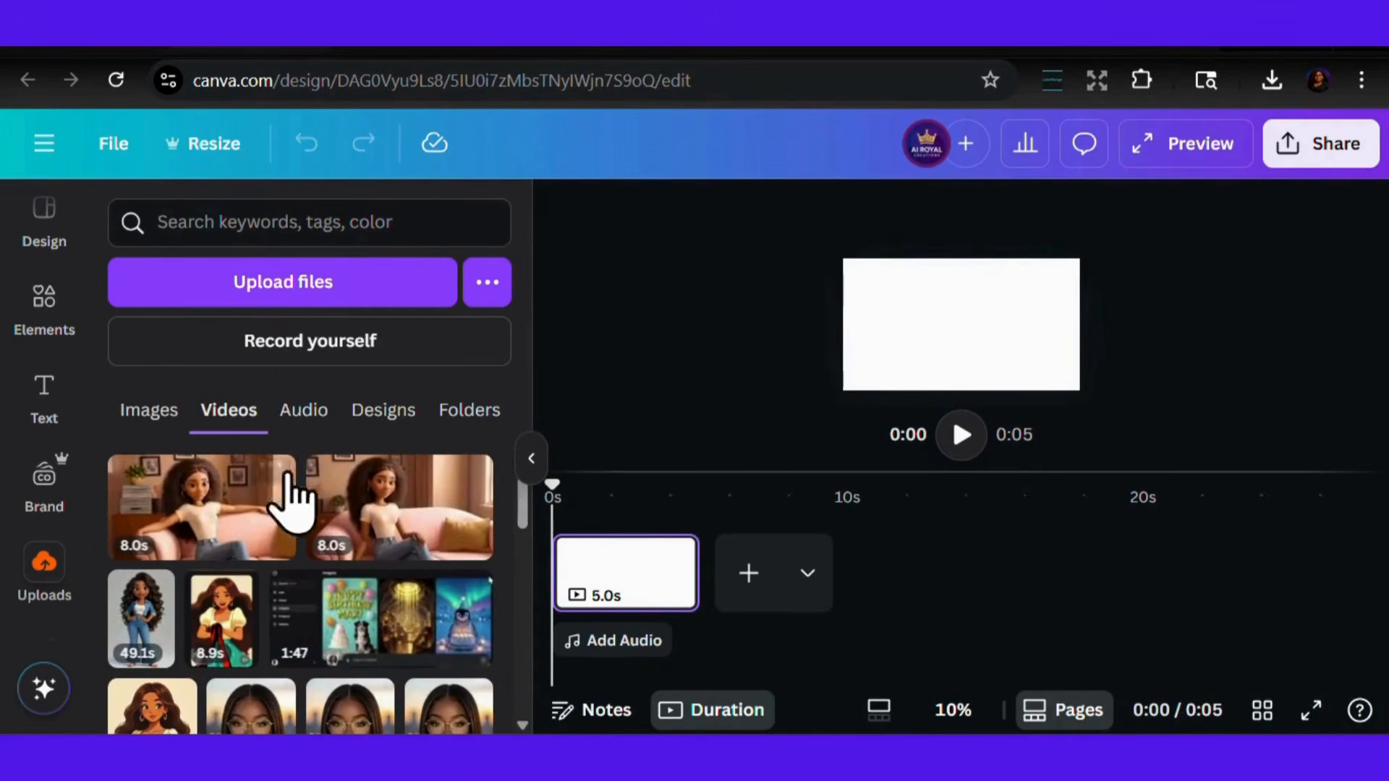
# Add the second listed 8.0s pink-sofa clip to the first page and set it as the page background
pyautogui.moveTo(362, 535)
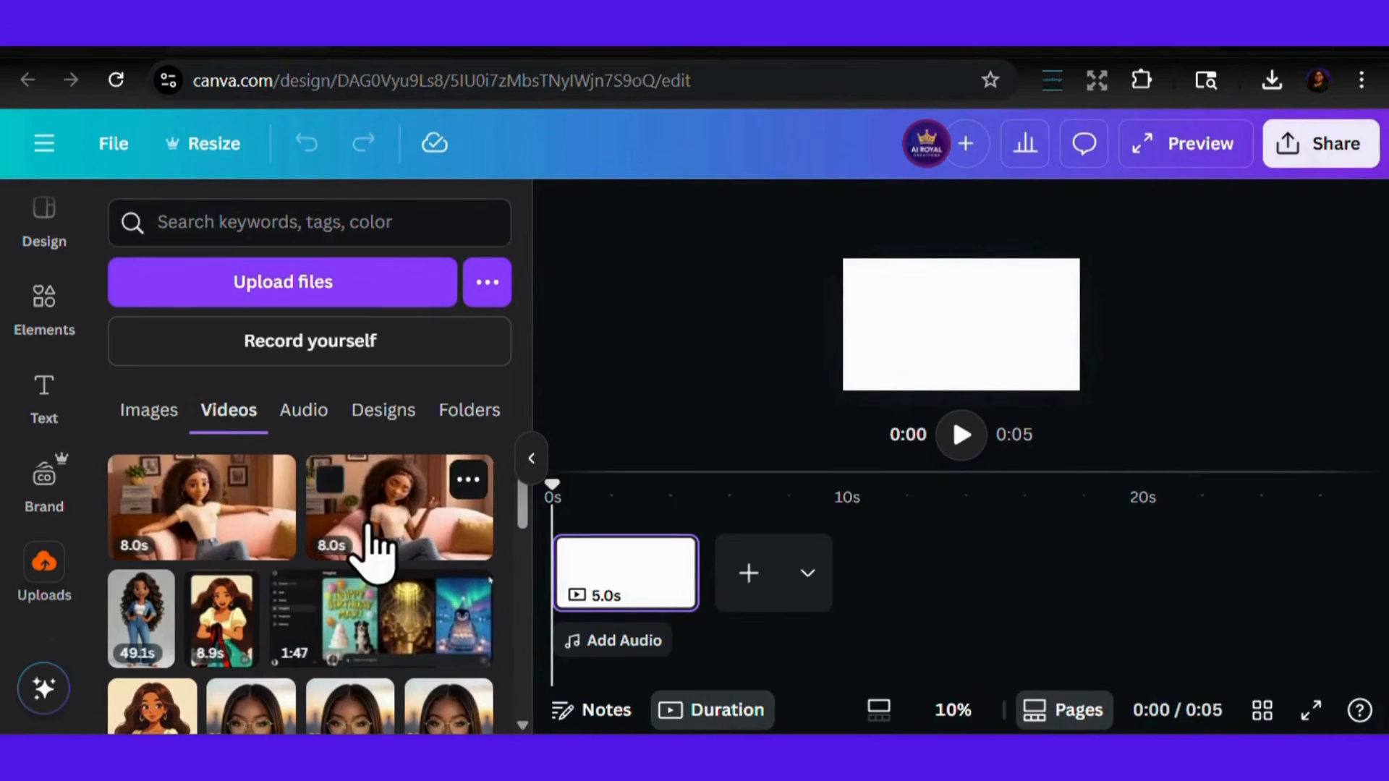
pyautogui.click(384, 534)
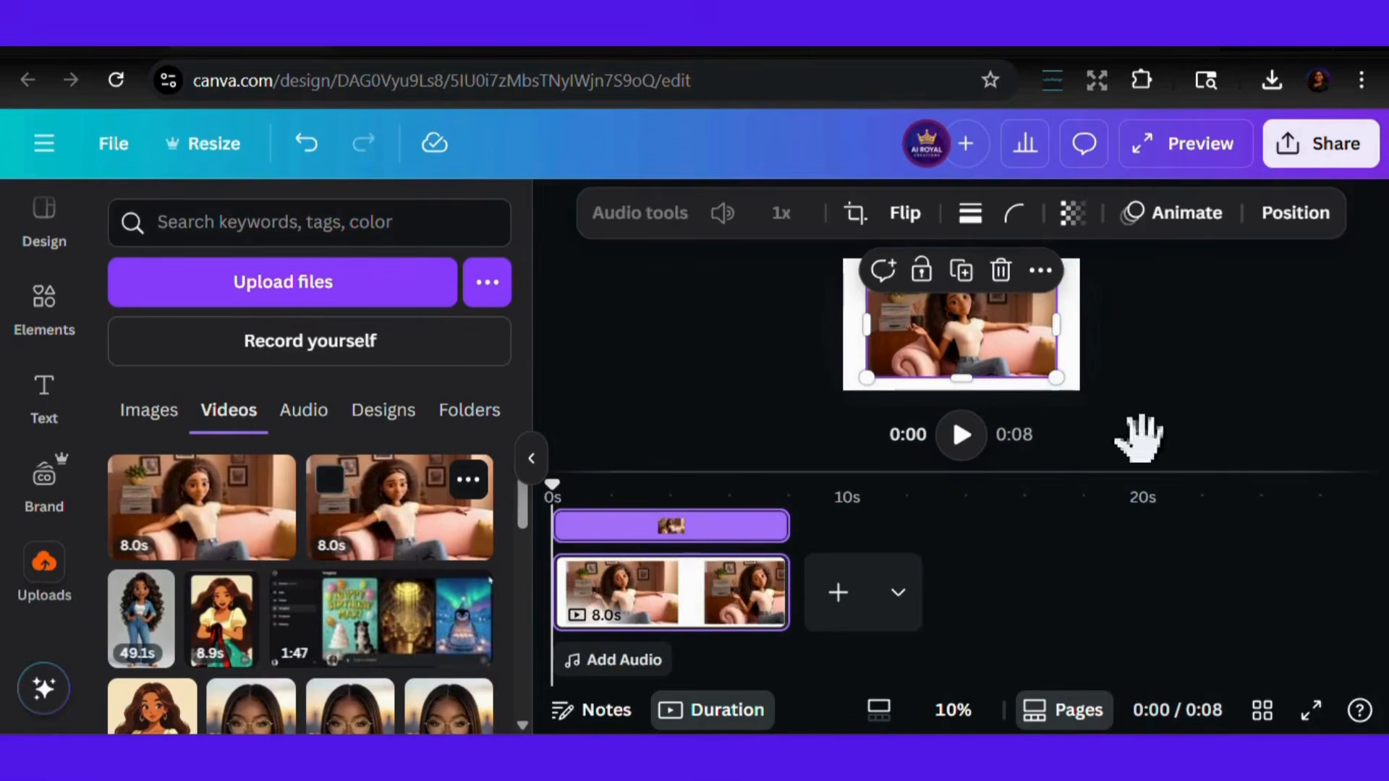
pyautogui.click(1041, 273)
pyautogui.scroll(-3, 1157, 427)
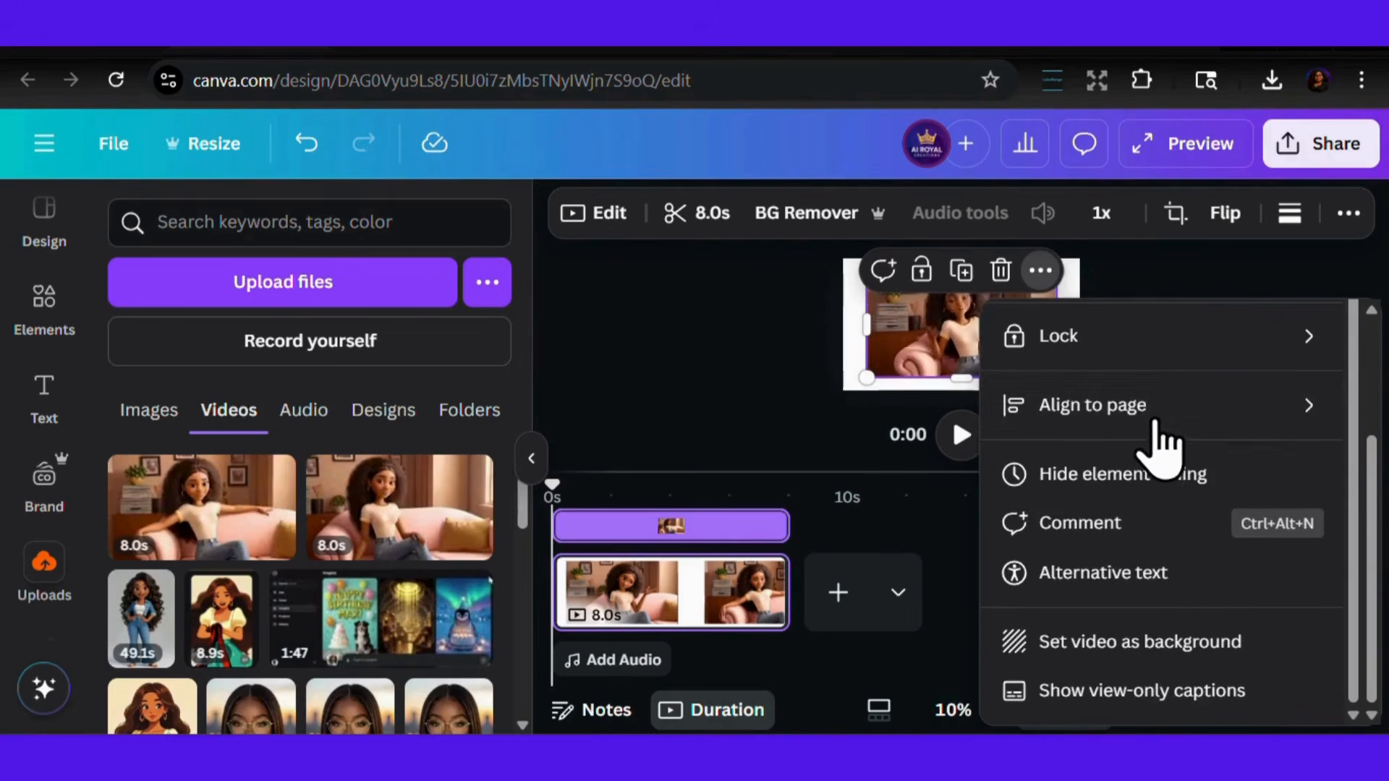
pyautogui.click(1162, 660)
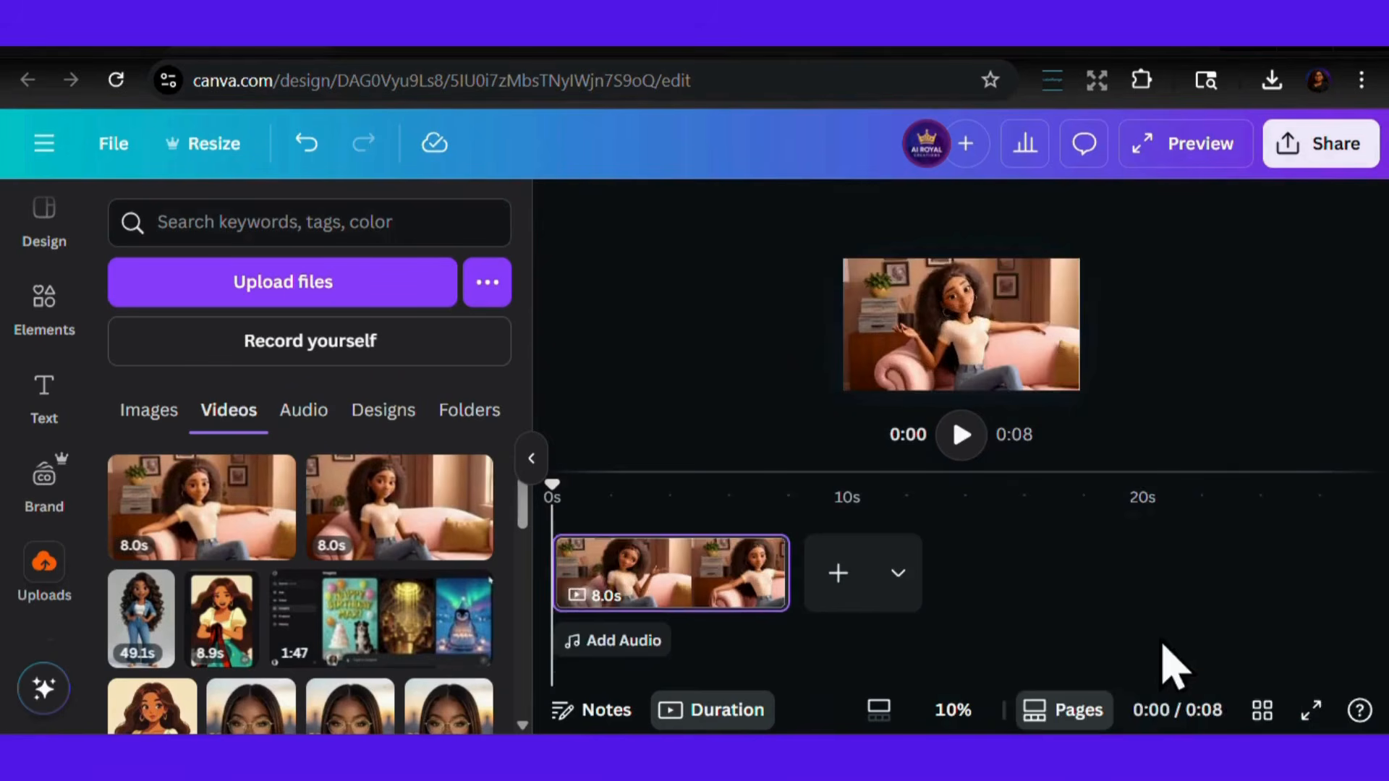
# Add a second page with the first listed 8.0s pink-sofa clip as its background and play the combined video
pyautogui.click(850, 573)
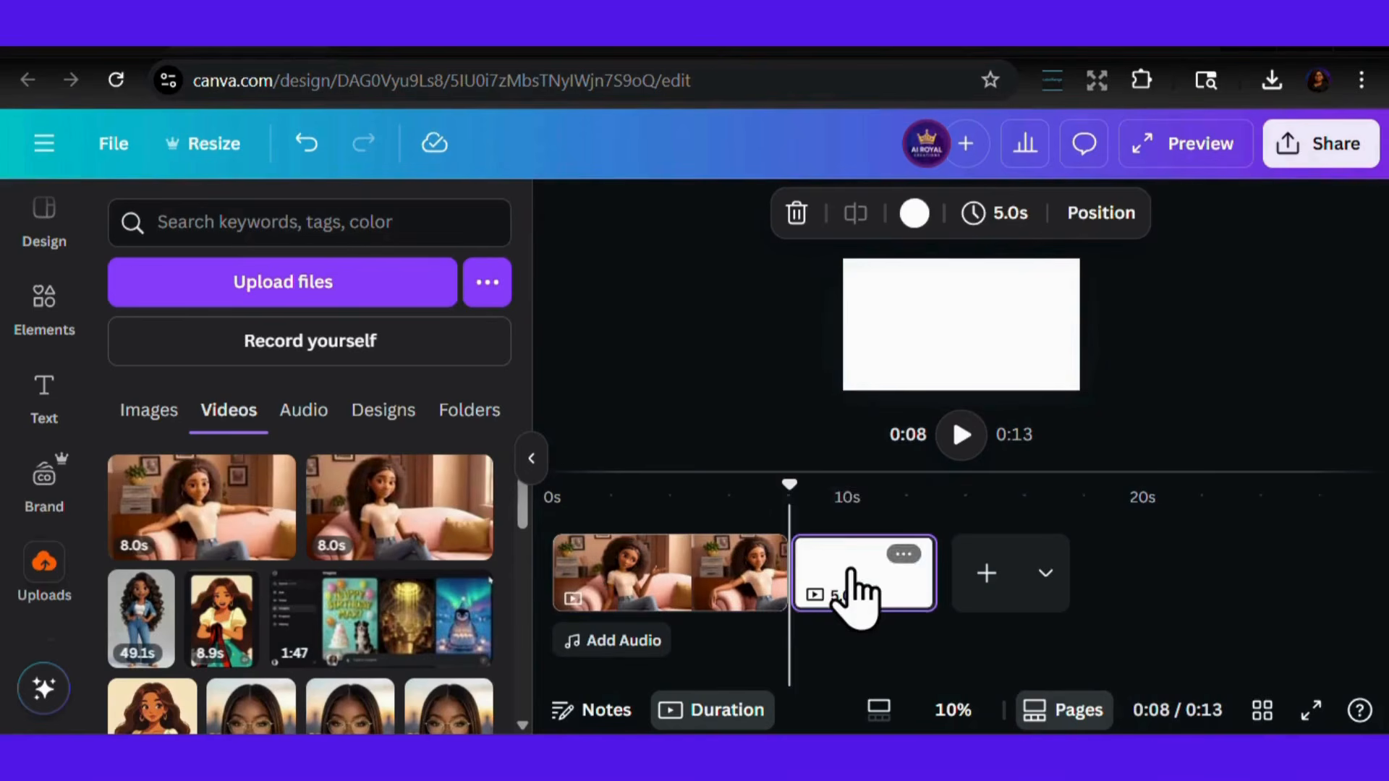
pyautogui.click(217, 517)
pyautogui.click(1042, 272)
pyautogui.scroll(-3, 1168, 489)
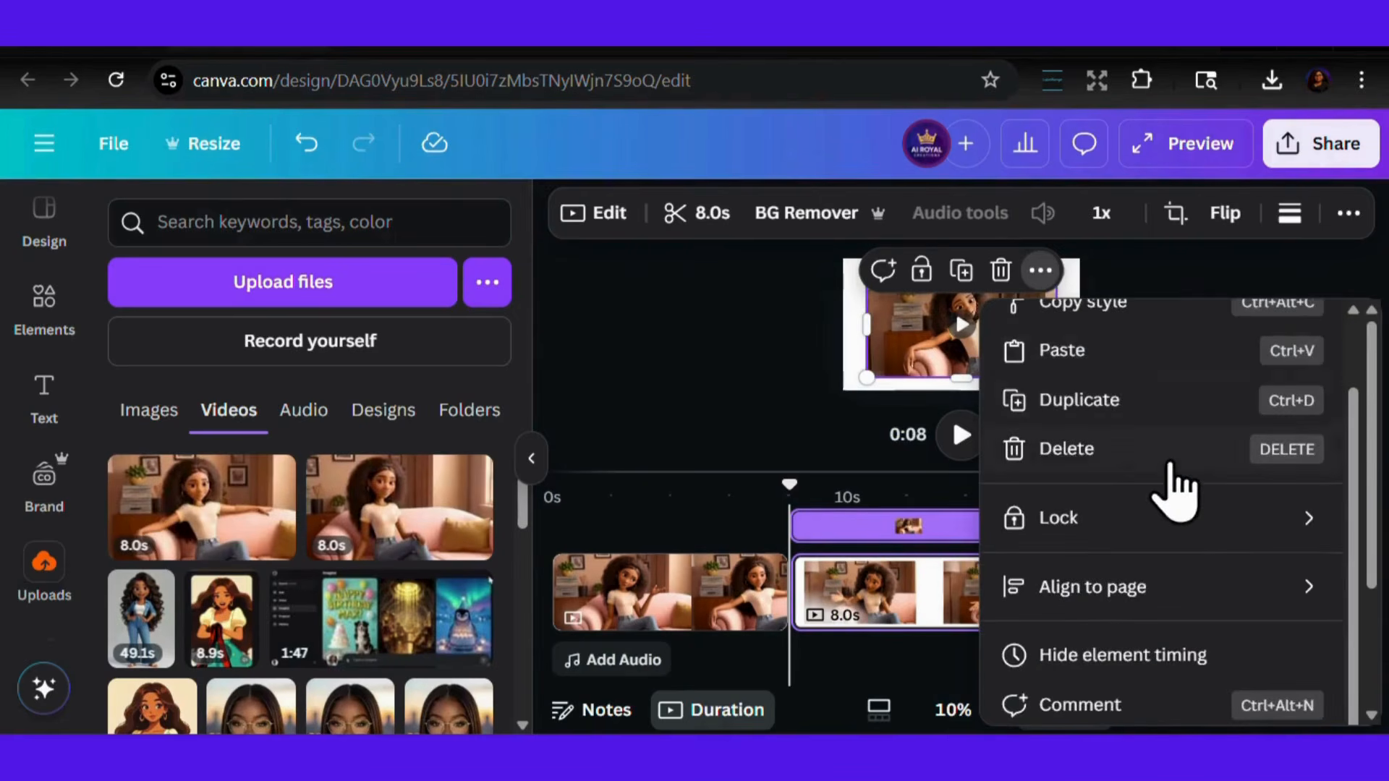
pyautogui.click(1170, 647)
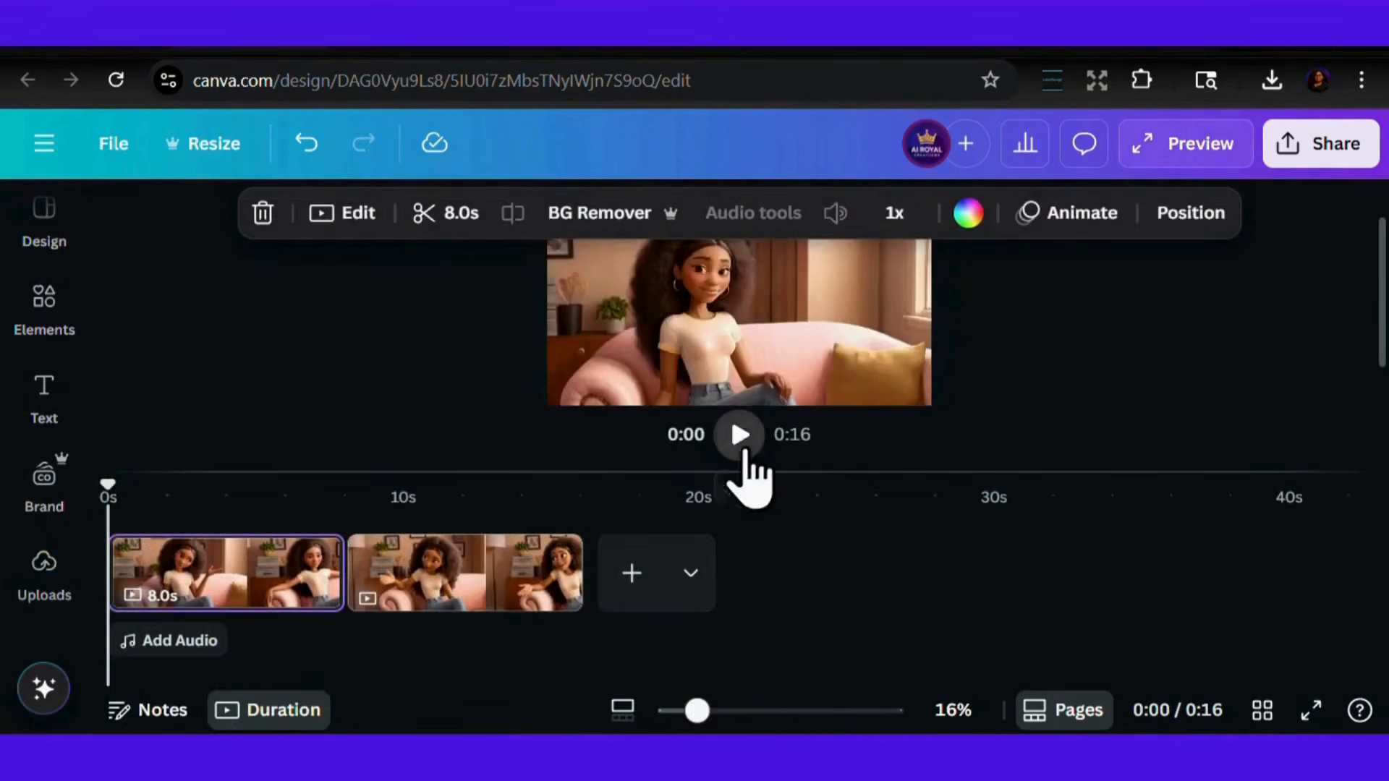
pyautogui.click(741, 437)
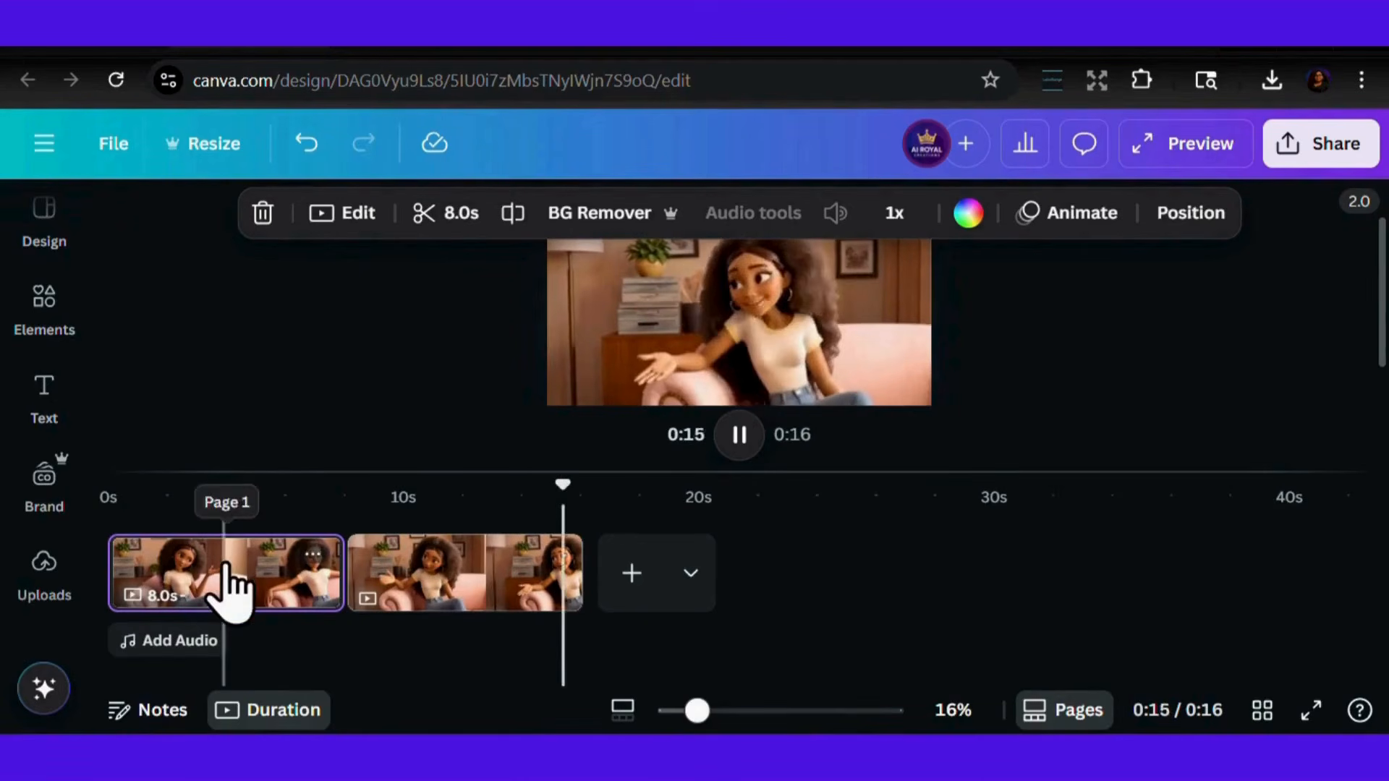
# Set the playback speed of both sofa clips to 1.25x and preview the whole video
pyautogui.click(890, 214)
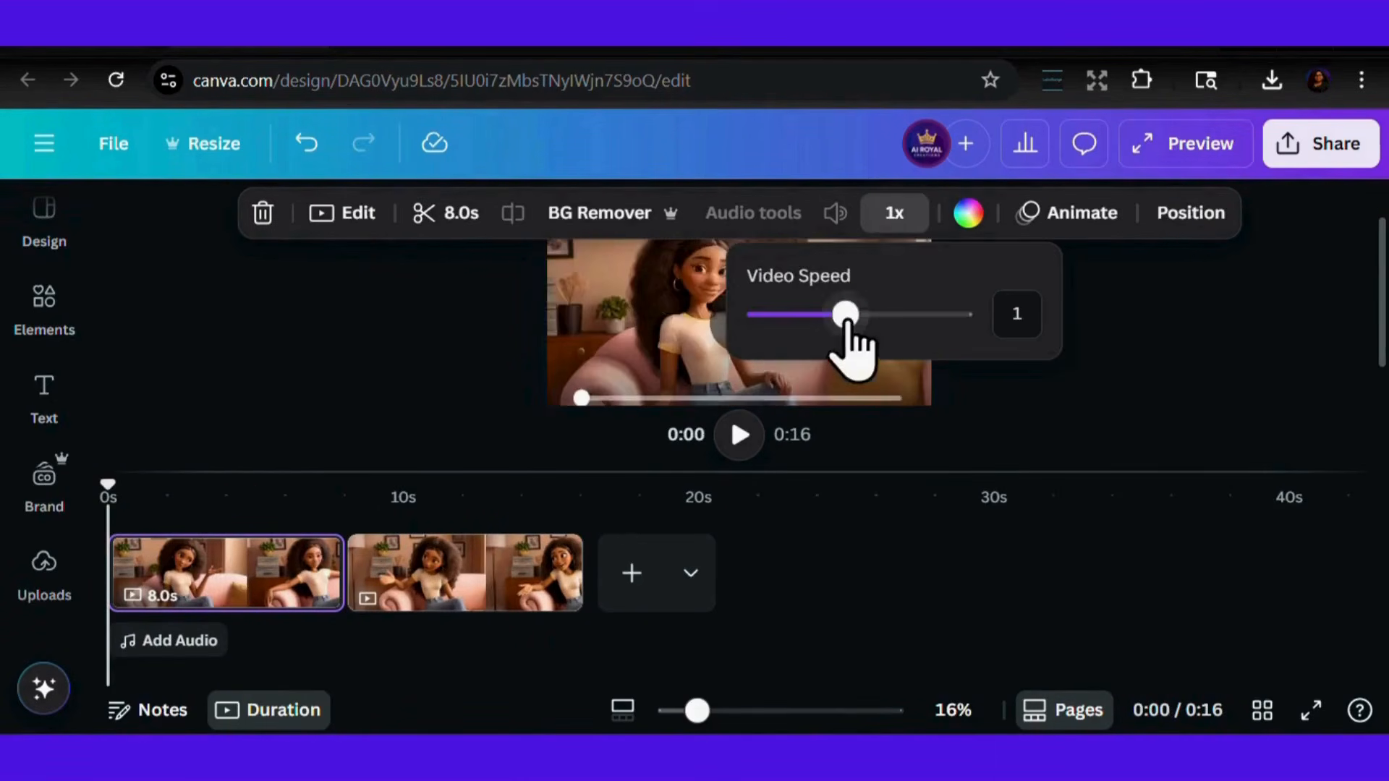
pyautogui.moveTo(860, 326); pyautogui.dragTo(876, 327)
pyautogui.click(354, 575)
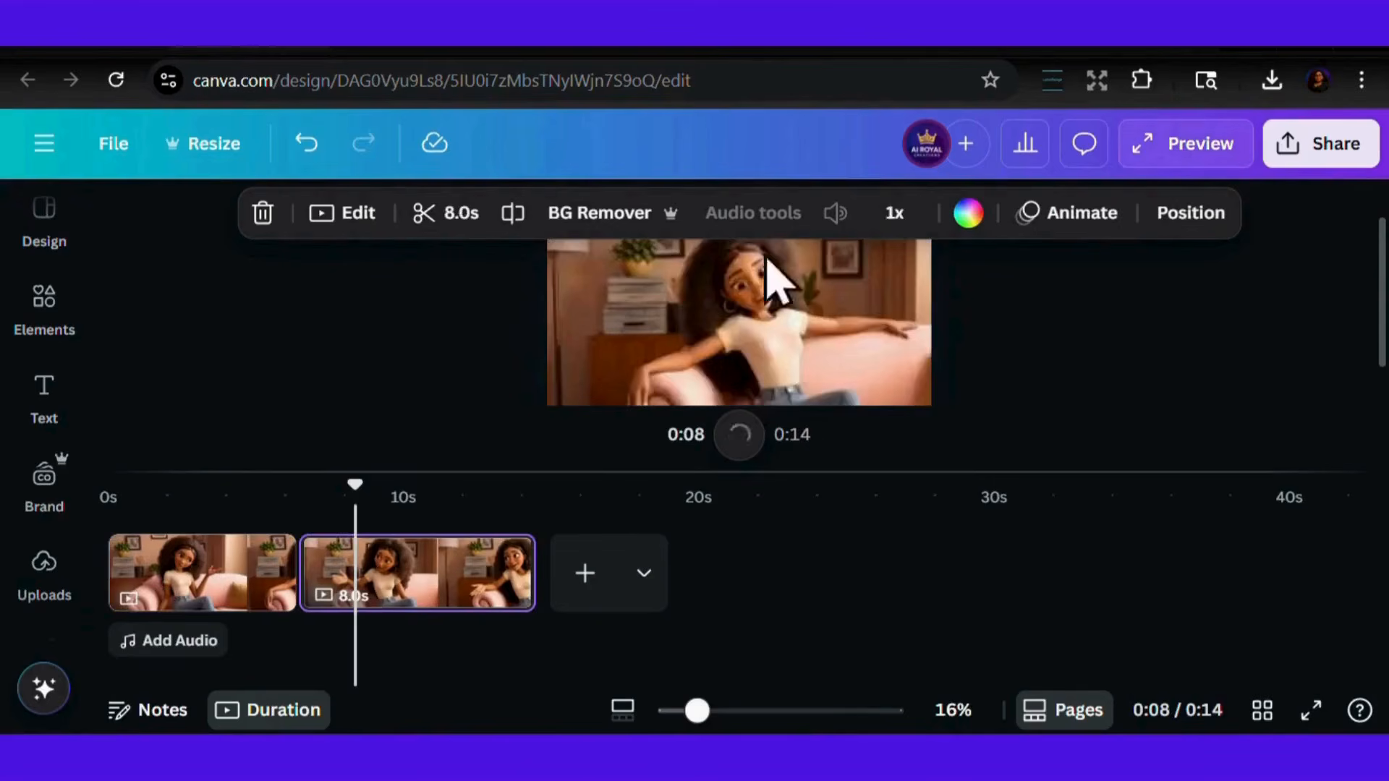
pyautogui.click(895, 217)
pyautogui.moveTo(857, 316); pyautogui.dragTo(875, 316)
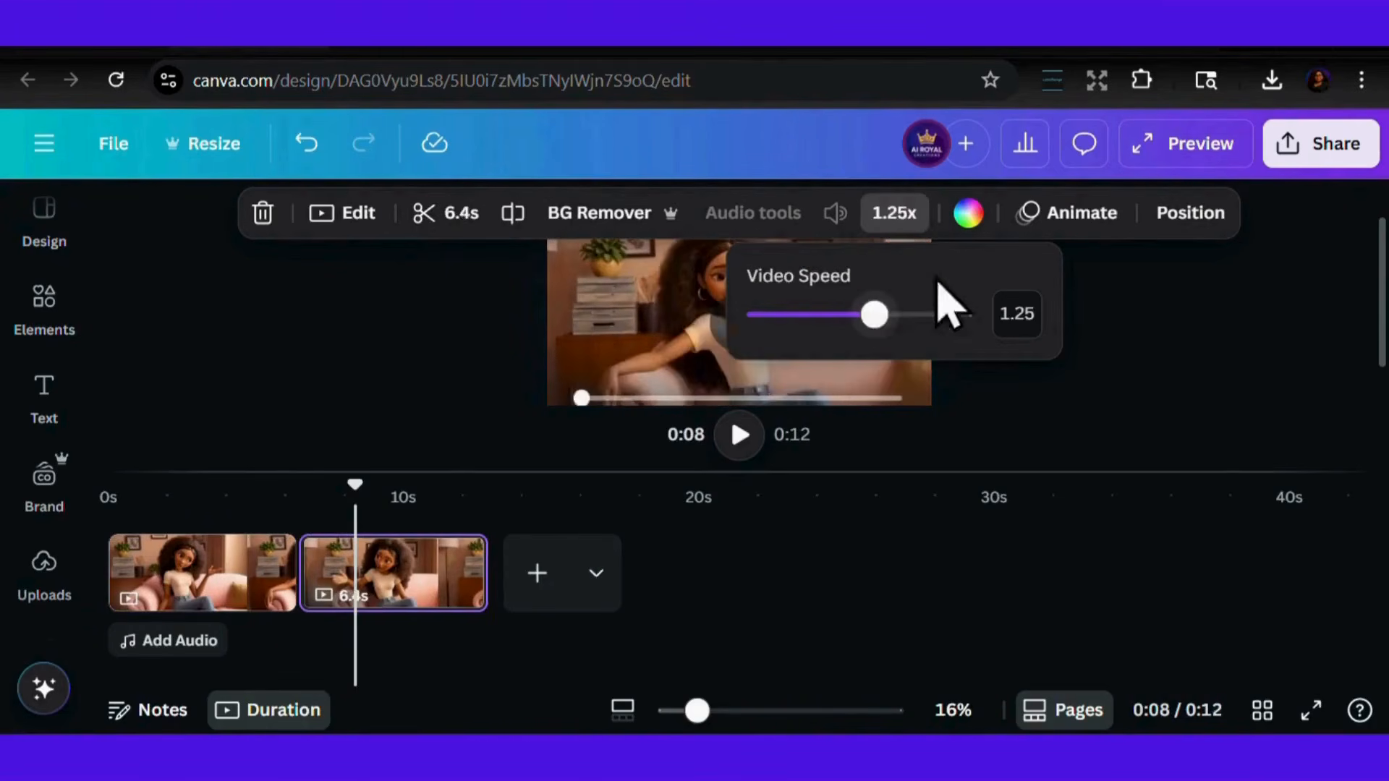
pyautogui.click(1179, 152)
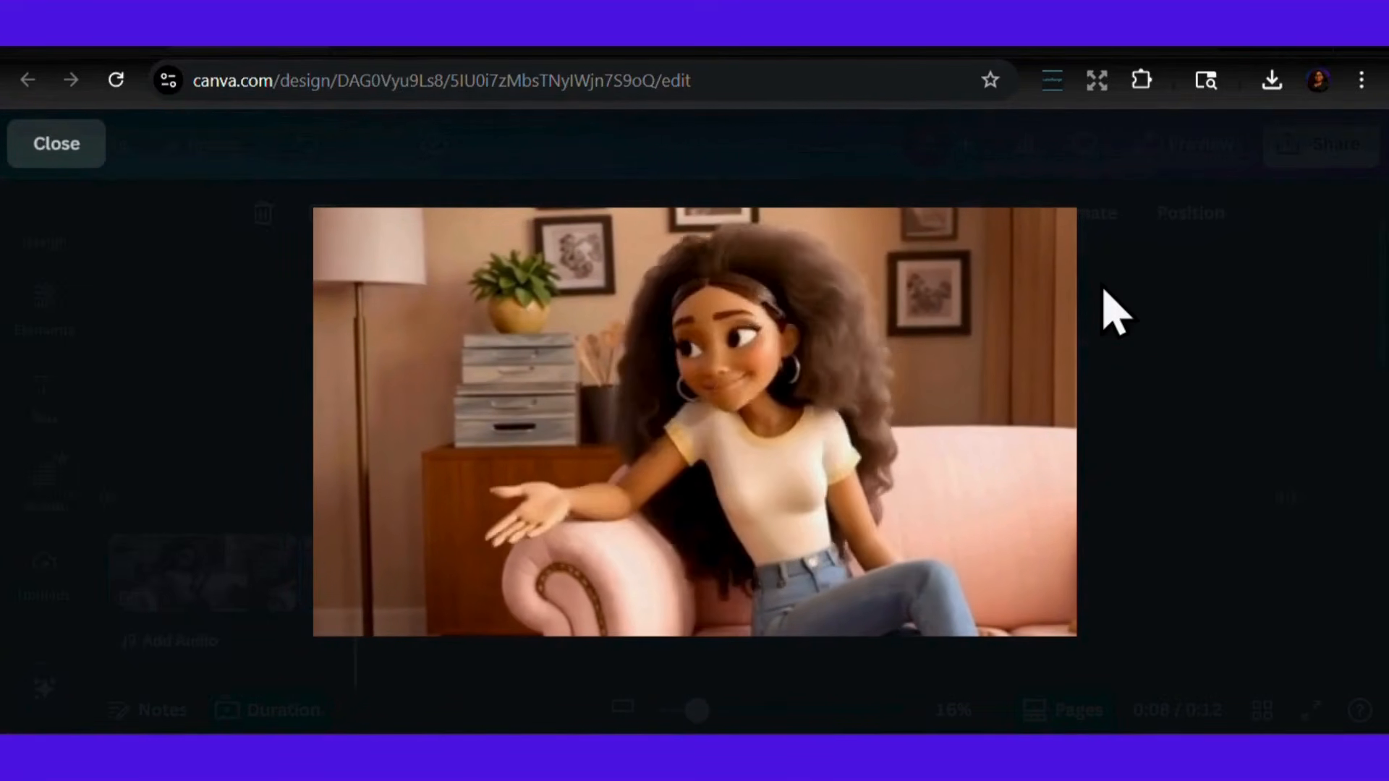
pyautogui.click(48, 151)
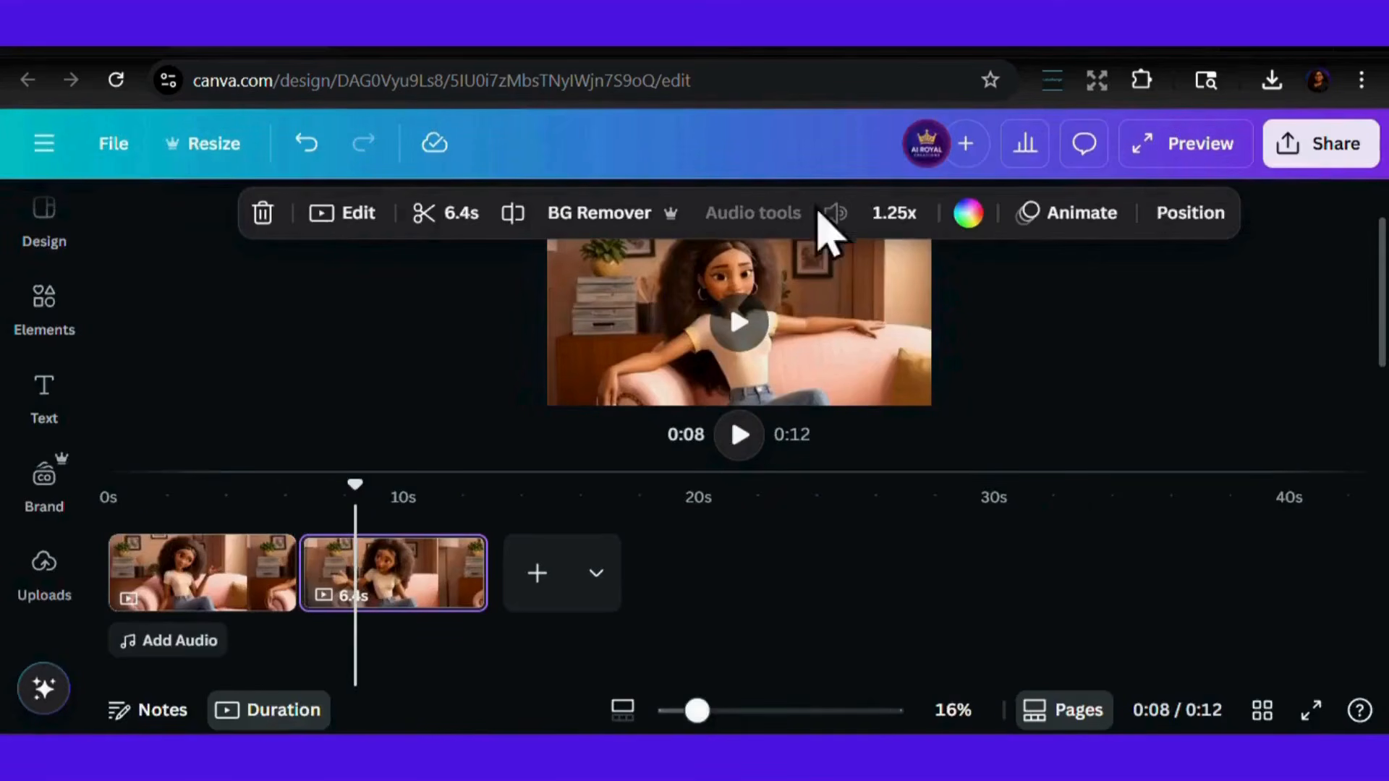
# Download pages 1–2 of the design as an MP4 video in 1080p (HD) quality
pyautogui.click(1299, 153)
pyautogui.scroll(-2, 1012, 434)
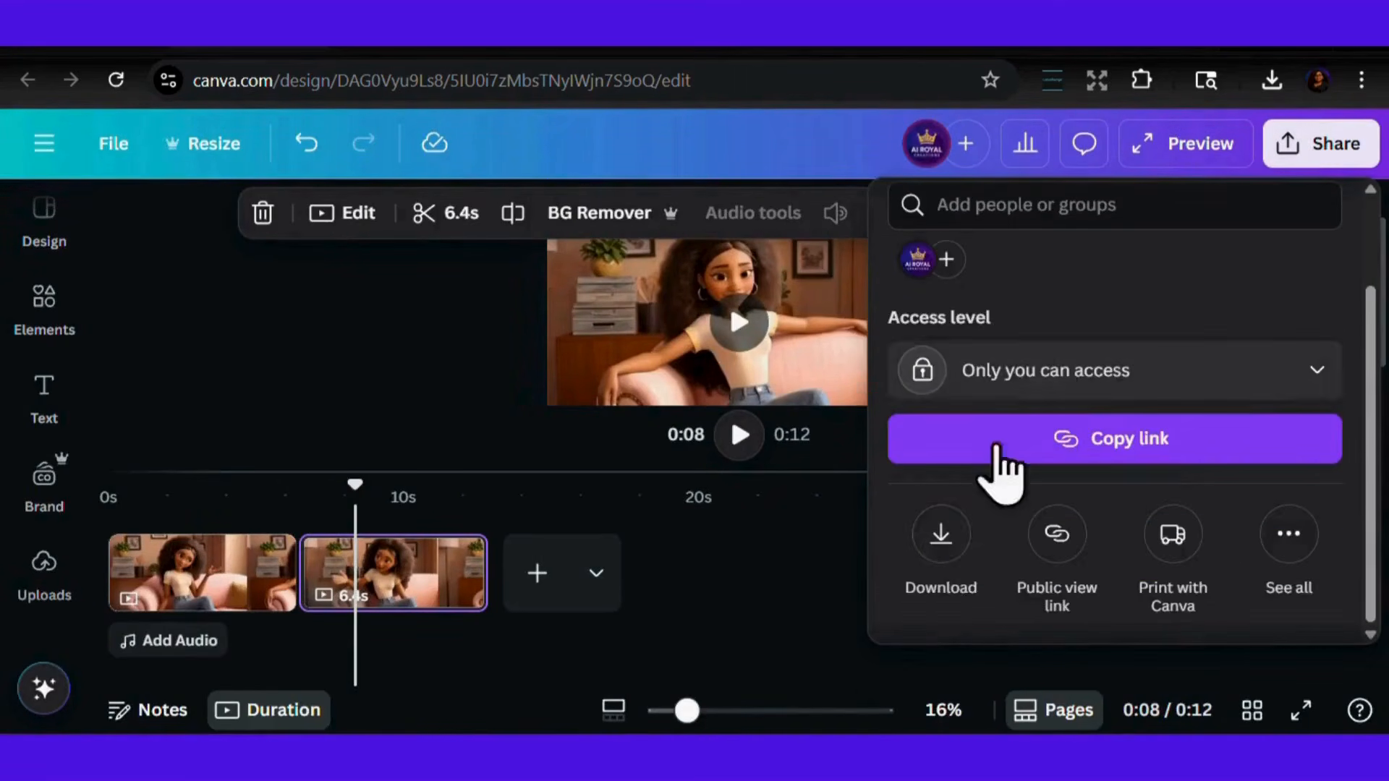
pyautogui.click(966, 557)
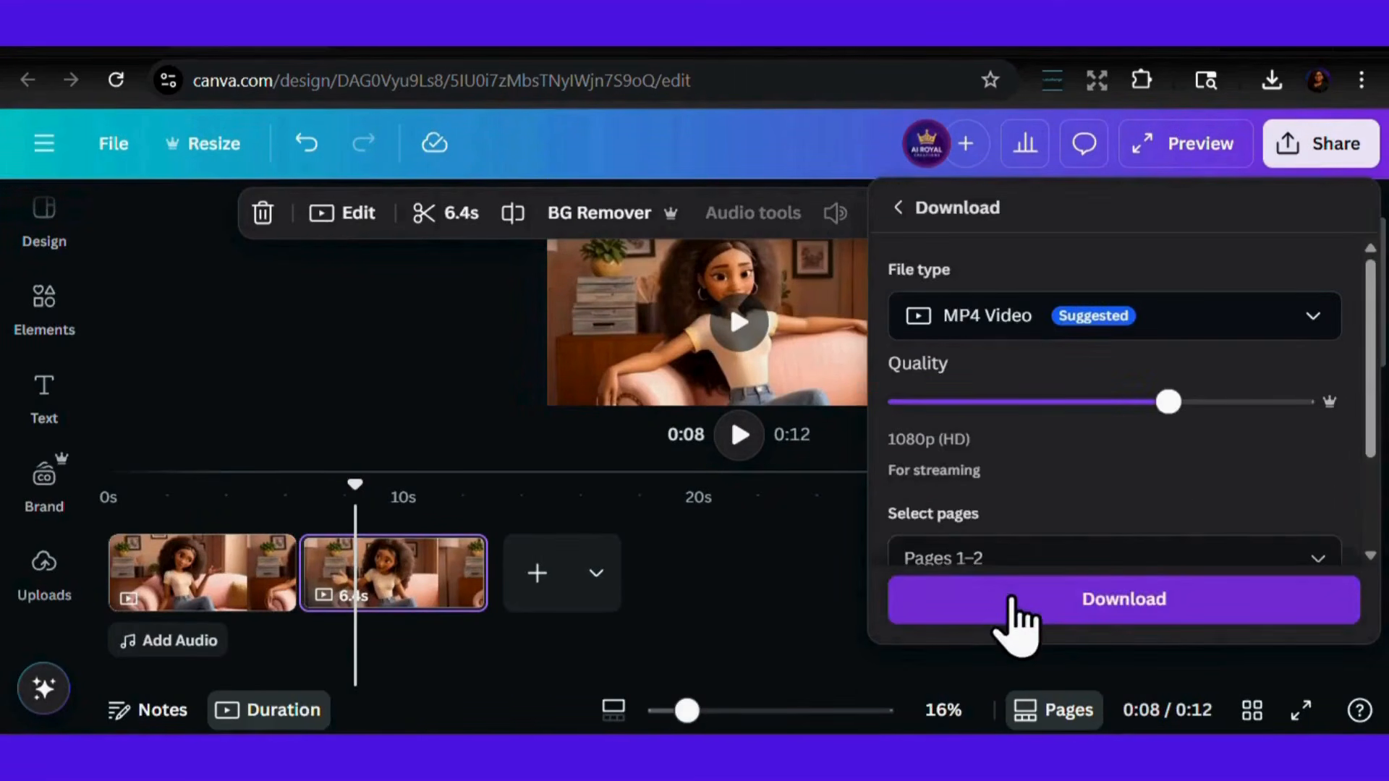
pyautogui.click(1012, 600)
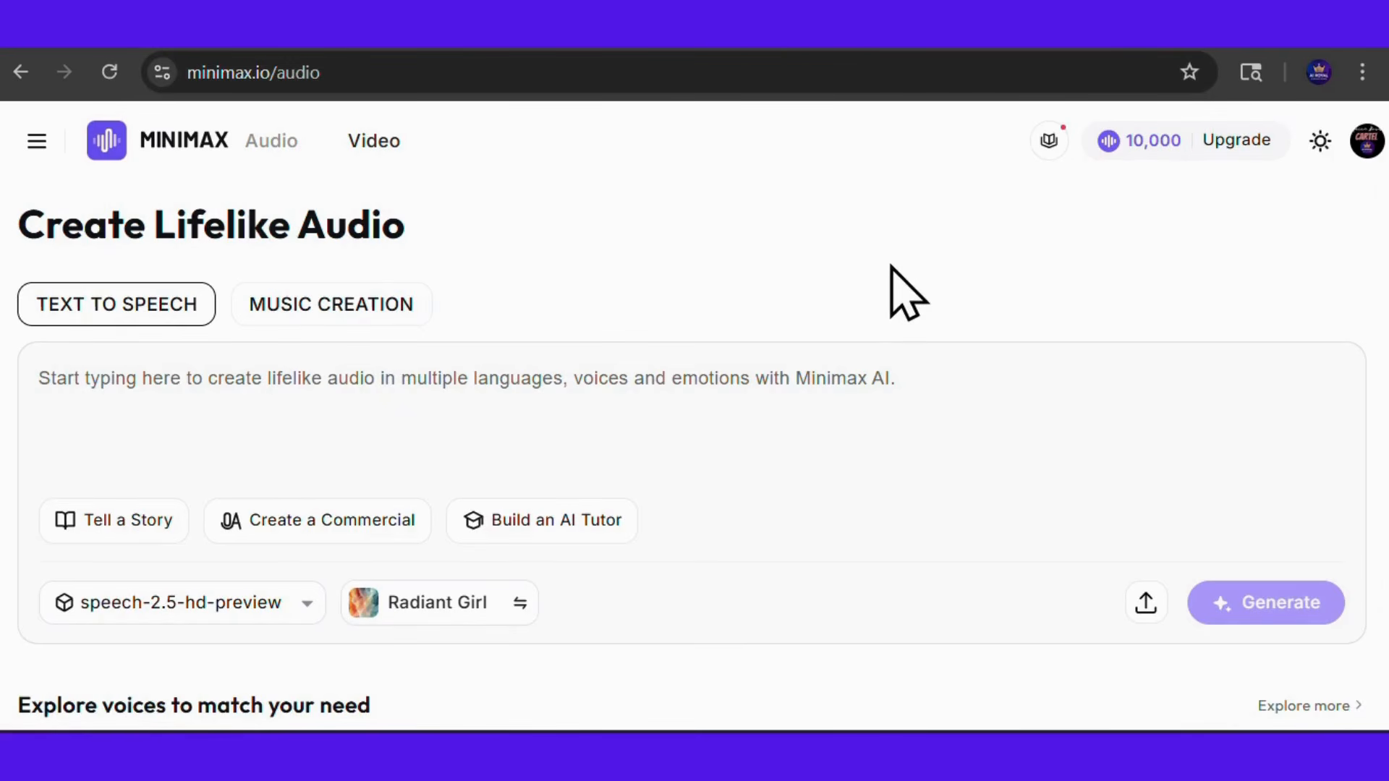
# On MiniMax Audio, look over the sample voices, music genres, voice cloning and voice design tools
pyautogui.scroll(-1, 891, 266)
pyautogui.scroll(-5, 891, 267)
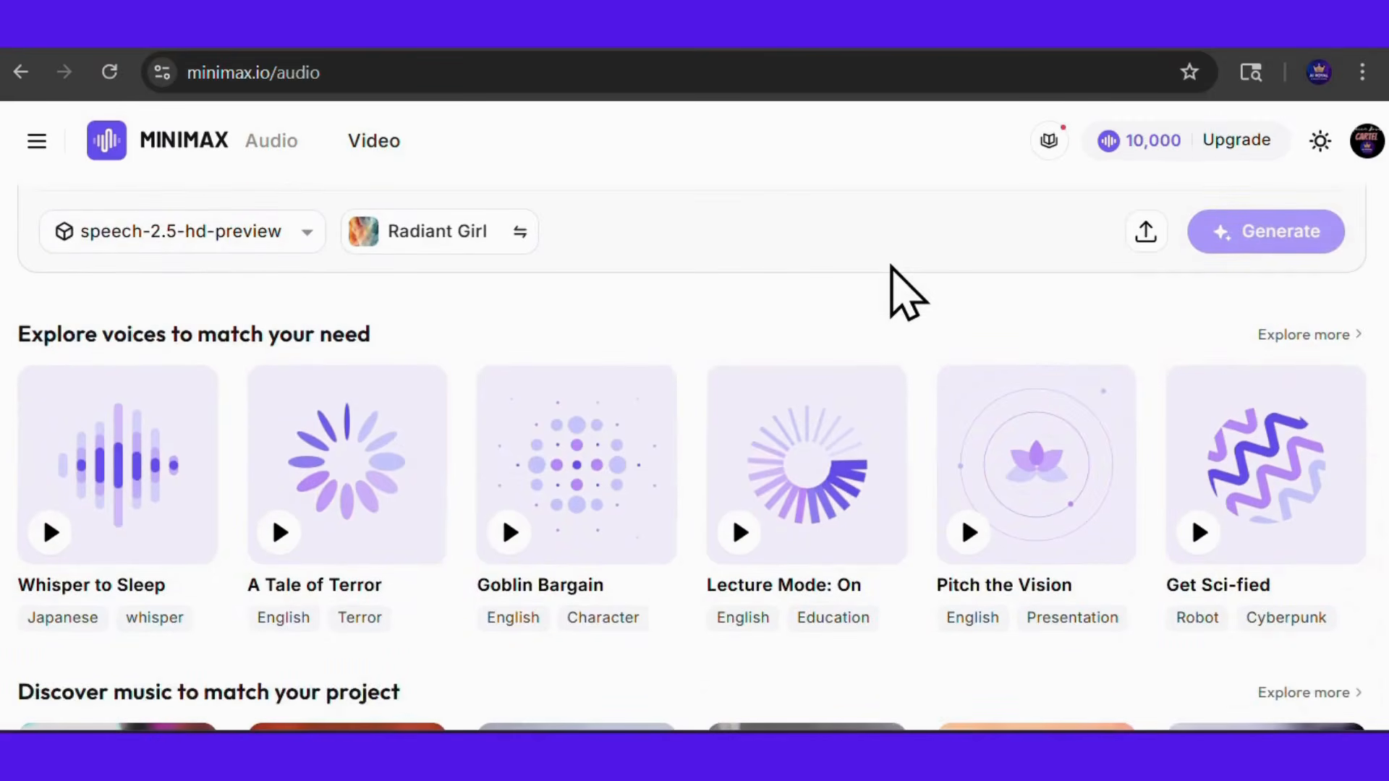
pyautogui.scroll(-5, 891, 266)
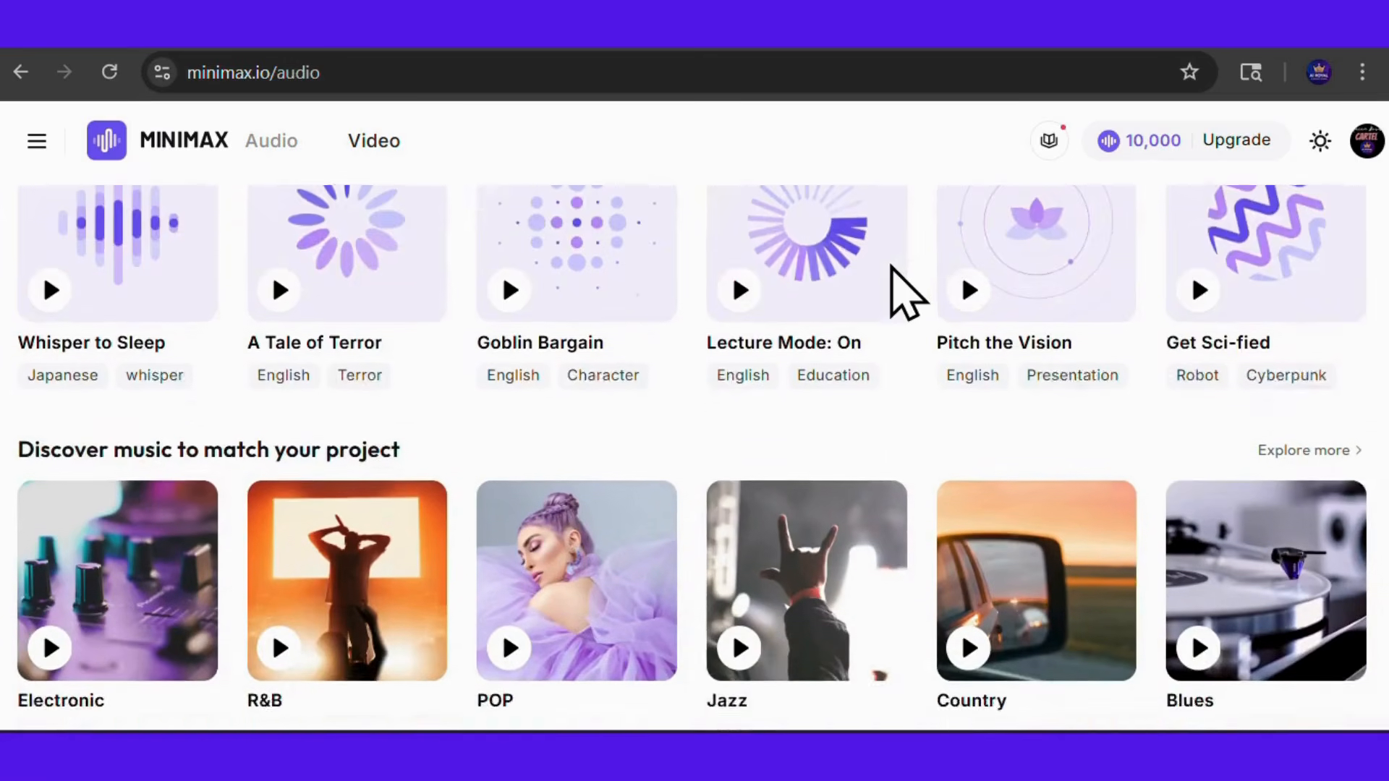
pyautogui.scroll(-8, 907, 292)
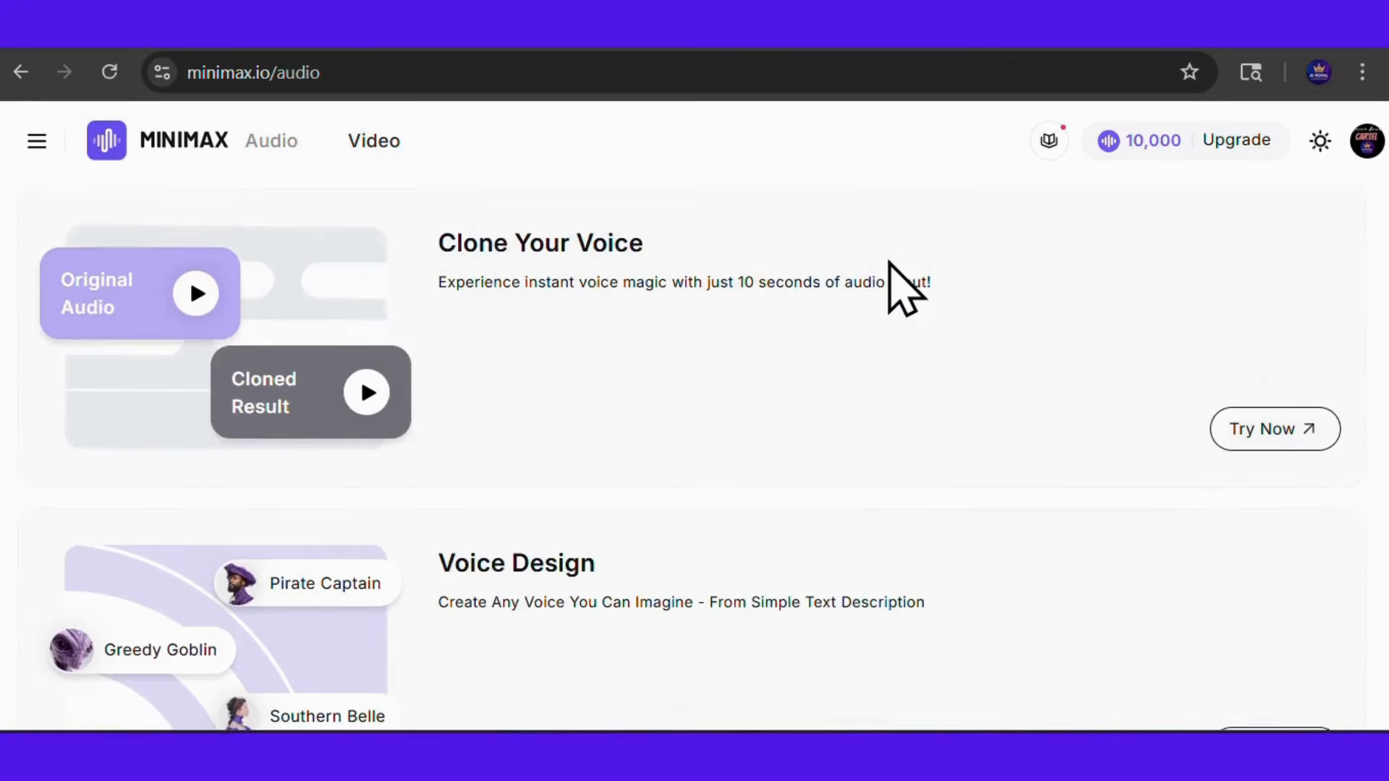
pyautogui.scroll(-2, 891, 266)
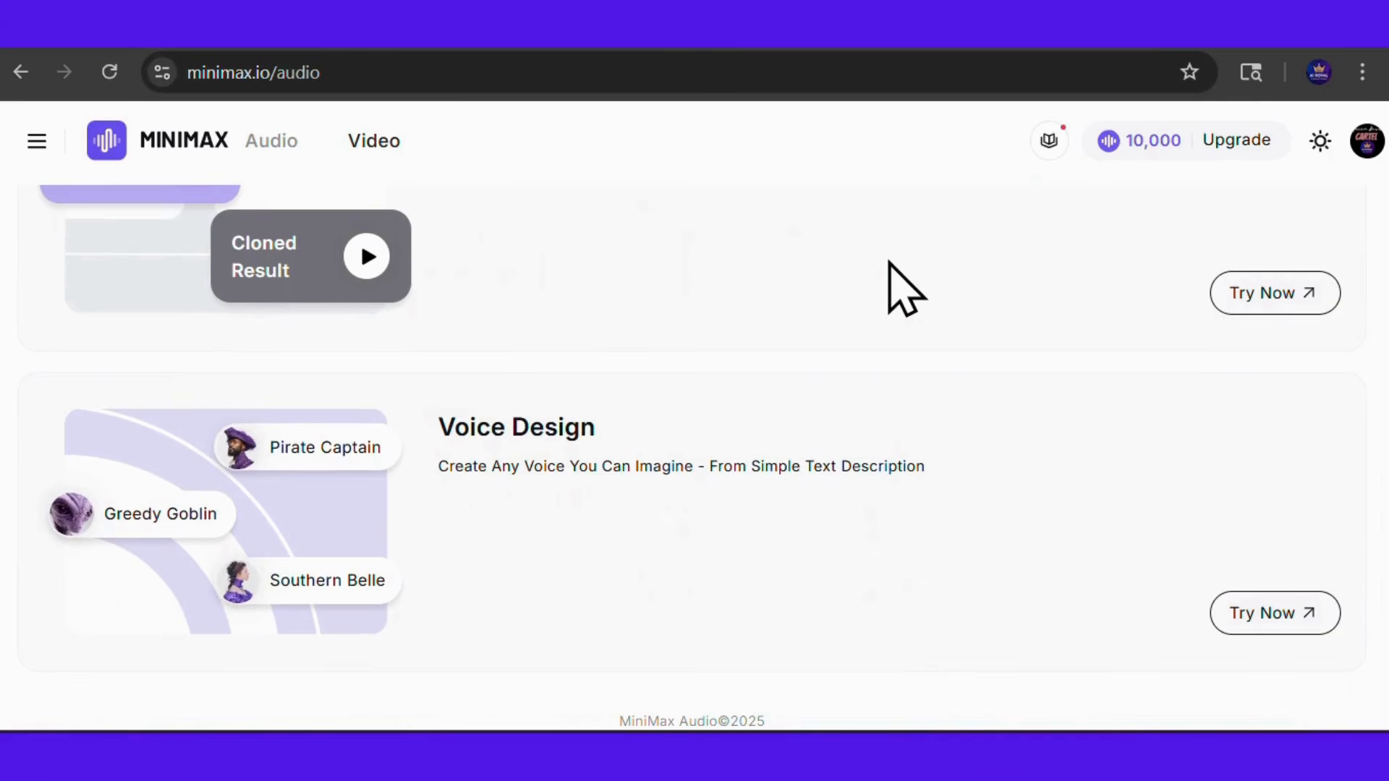
pyautogui.scroll(8, 891, 267)
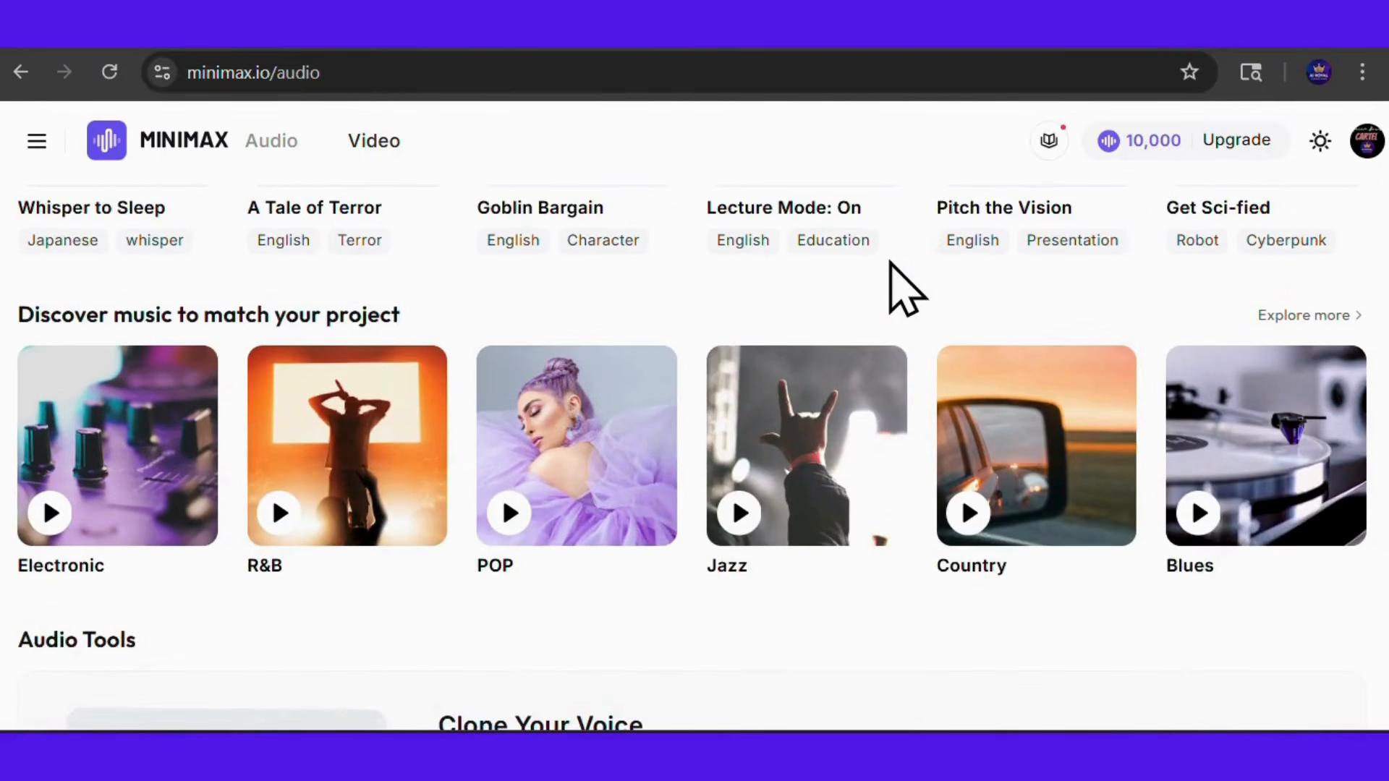
pyautogui.scroll(7, 908, 293)
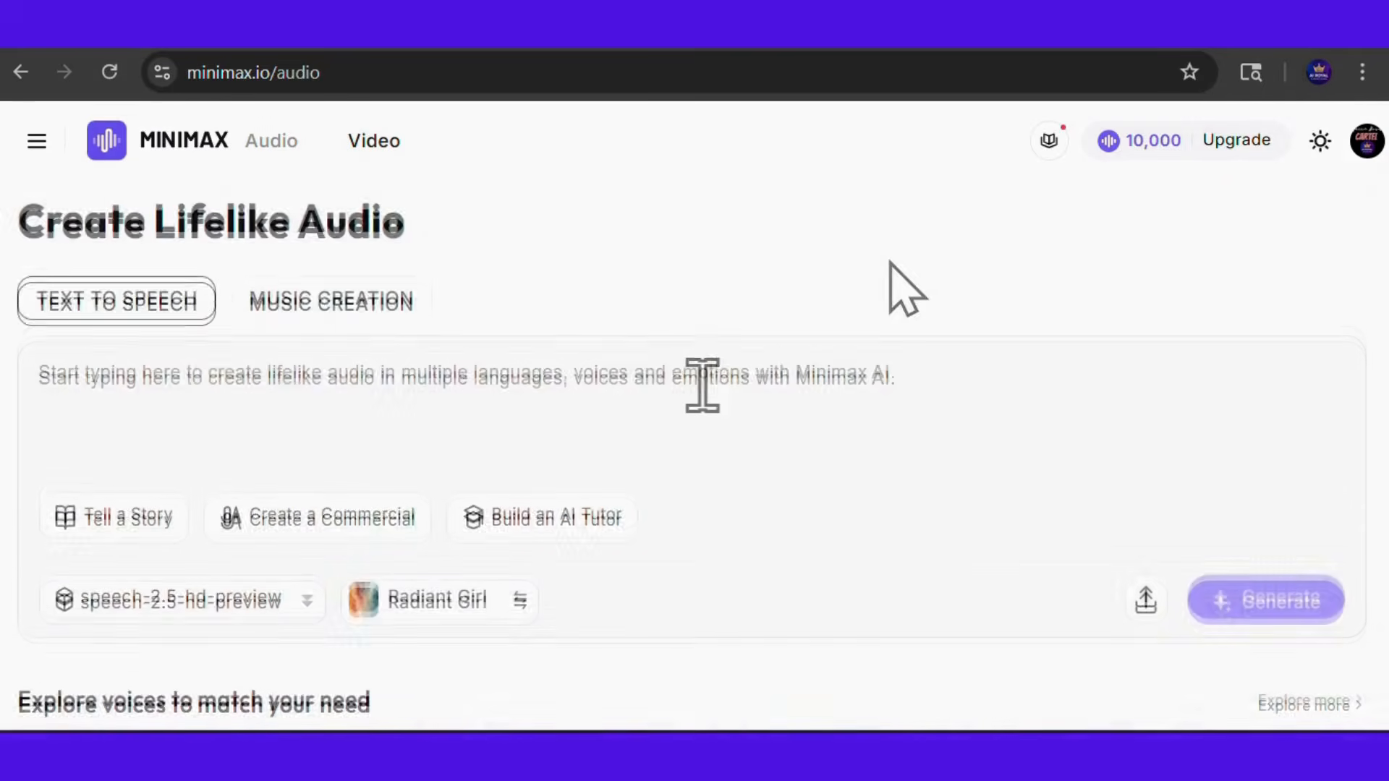
# Enter the speech script beginning "Hi, I was made using OpenArt and MiniMax audio." and choose the Bossy Lady voice
pyautogui.click(700, 381)
pyautogui.write('Hi, I was made using OpenArt and MiniMax audio. OpenArt is an all-in-one creative tool — no need to juggle five different apps just to make one project. All I did was grab the voice from MiniMax, and everything else was done right here in OpenArt. Simple, smooth, and all in one place. And don’t worry, a full tutorial on MiniMax audio is coming soon, so you’ll see exactly how it works.')
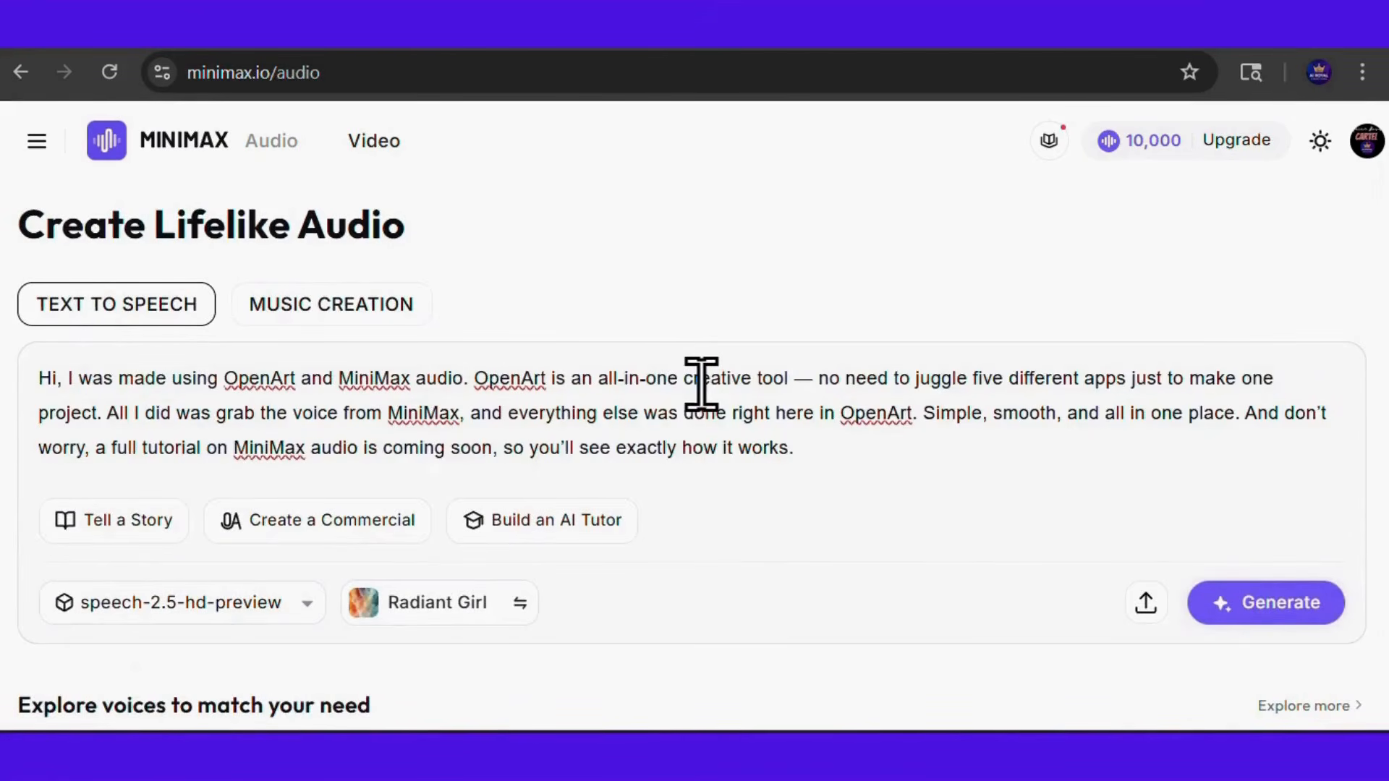
pyautogui.click(439, 614)
pyautogui.scroll(-10, 482, 391)
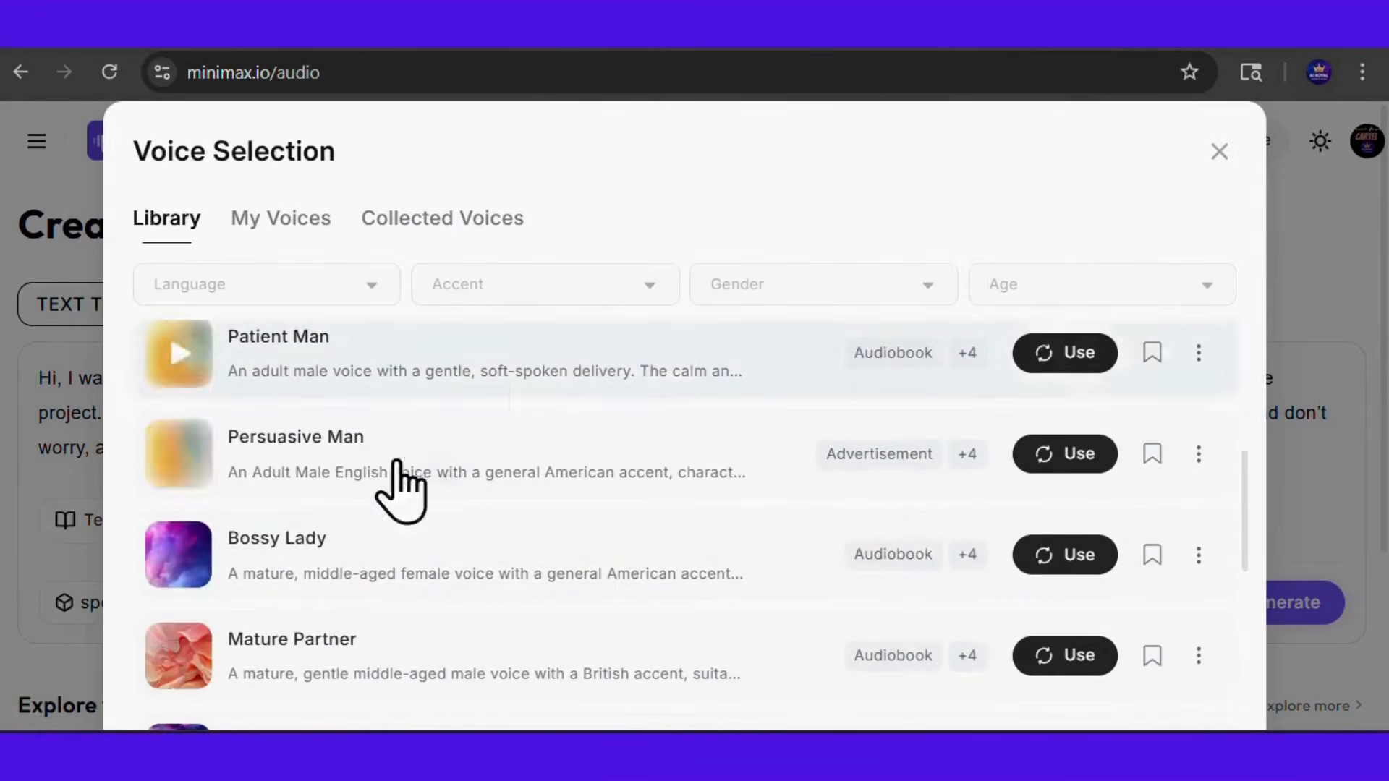
pyautogui.click(1036, 565)
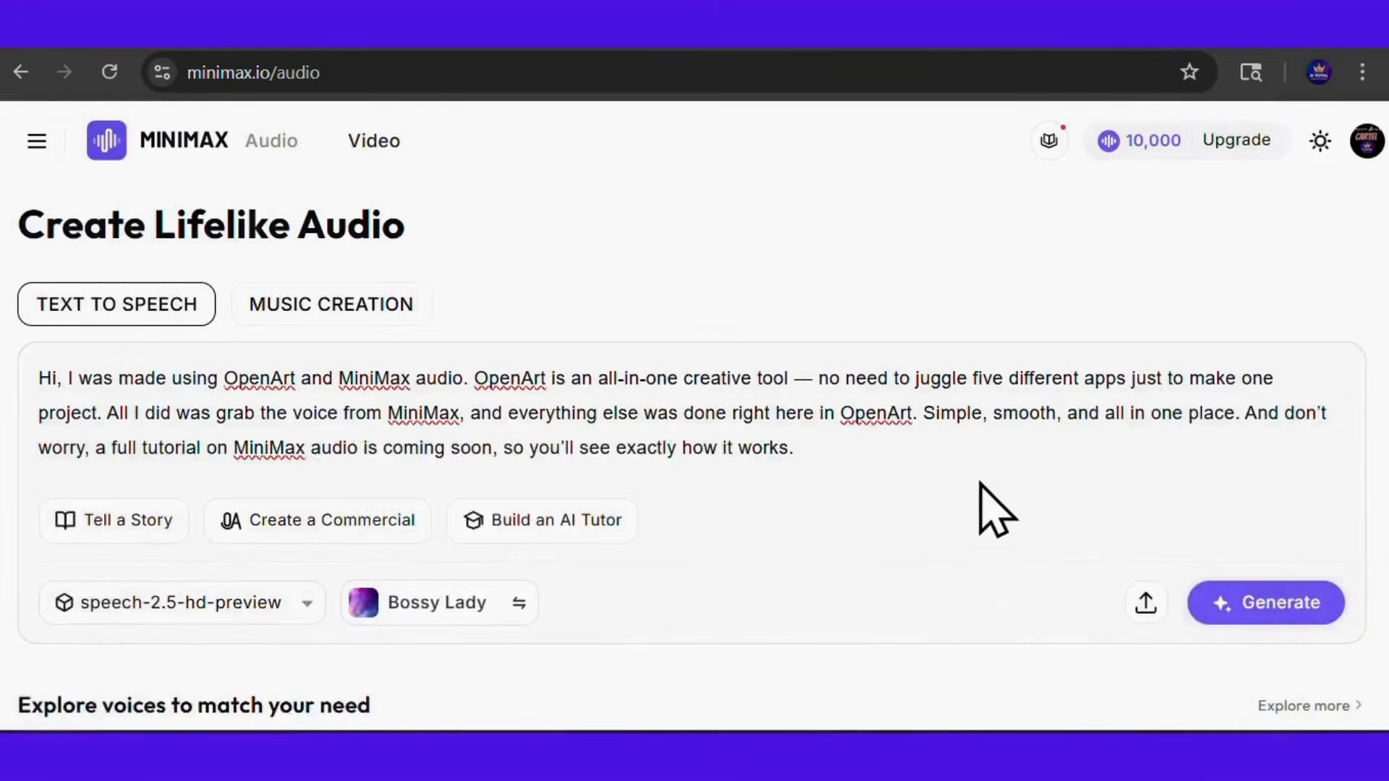
# Submit the script to speech synthesis and examine the emotion, speed, pitch and volume settings
pyautogui.scroll(-2, 986, 505)
pyautogui.scroll(2, 1114, 557)
pyautogui.click(1243, 611)
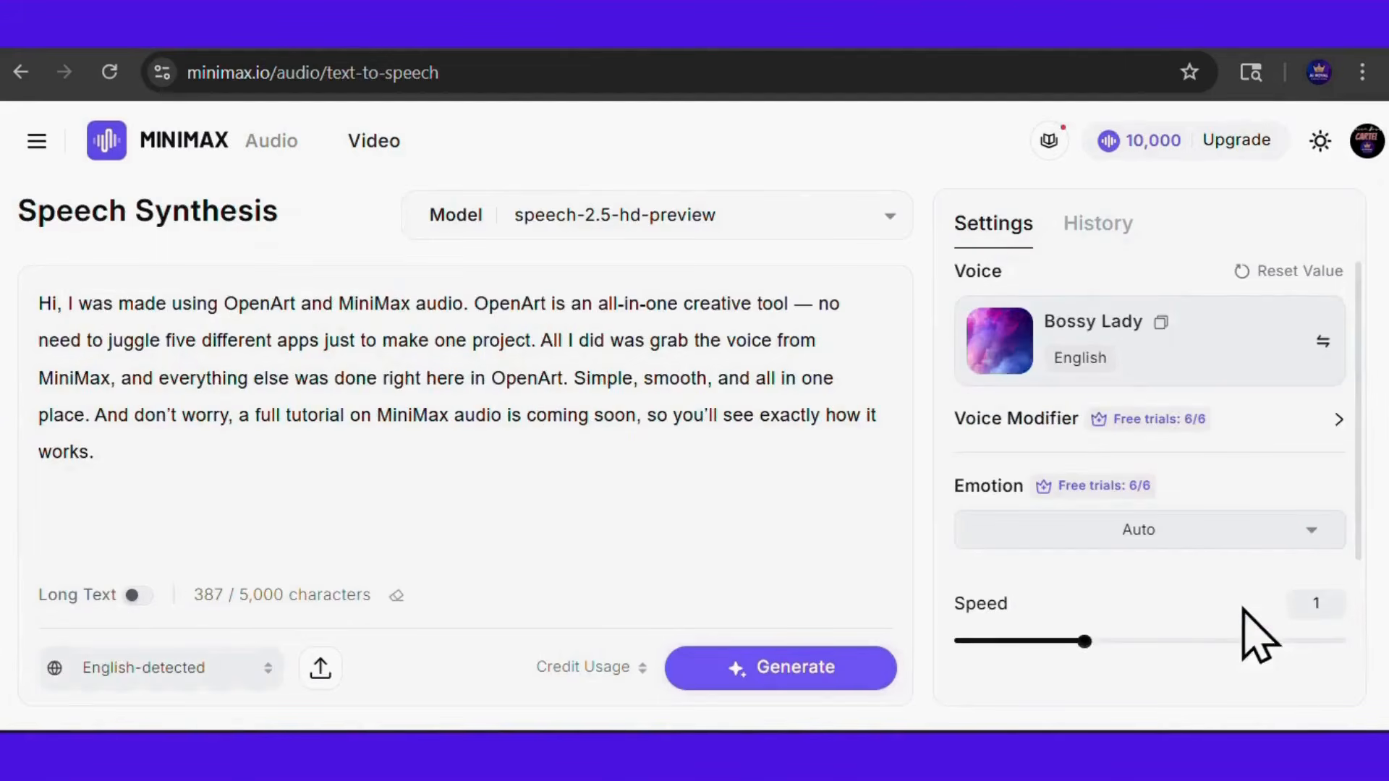
pyautogui.scroll(-2, 1333, 419)
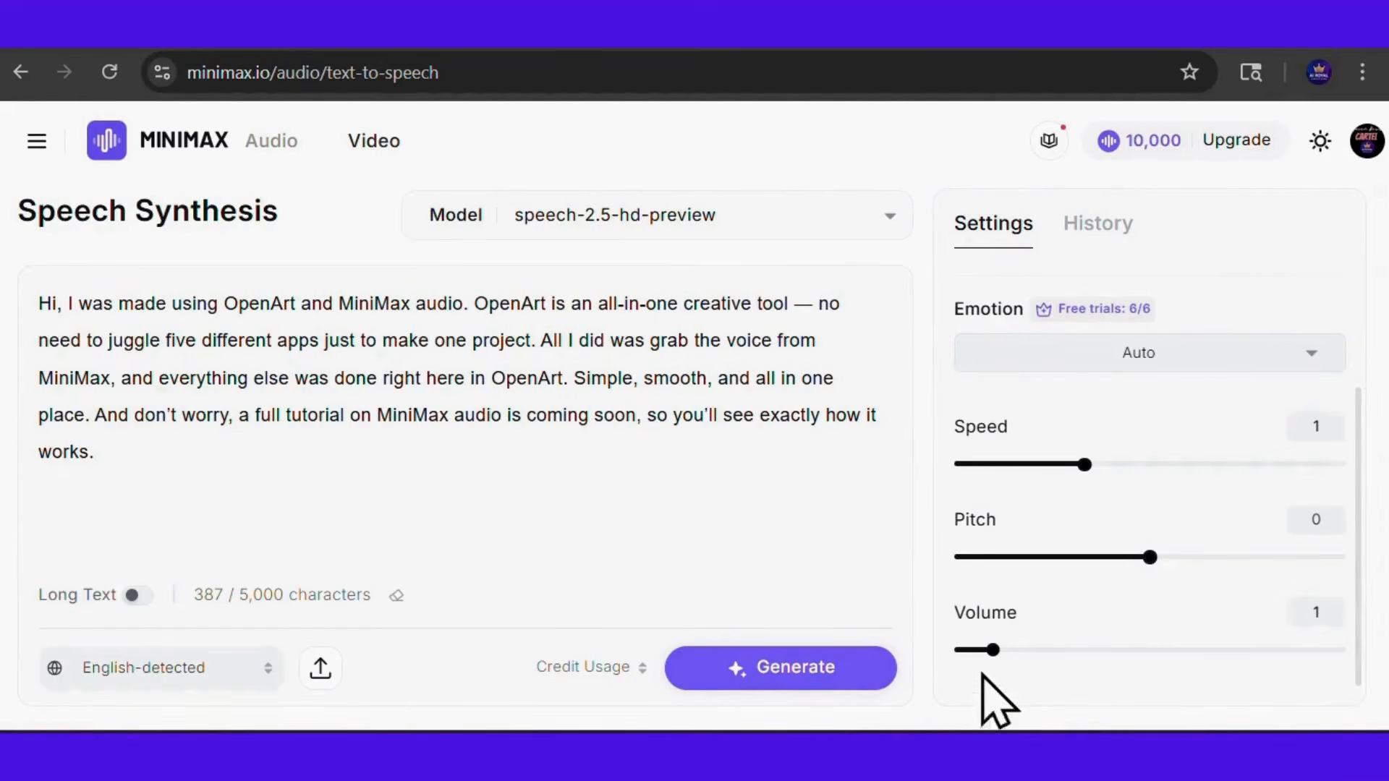
# Set the voice volume to 3.37 and generate the Bossy Lady speech from the script
pyautogui.moveTo(993, 650); pyautogui.dragTo(1086, 650)
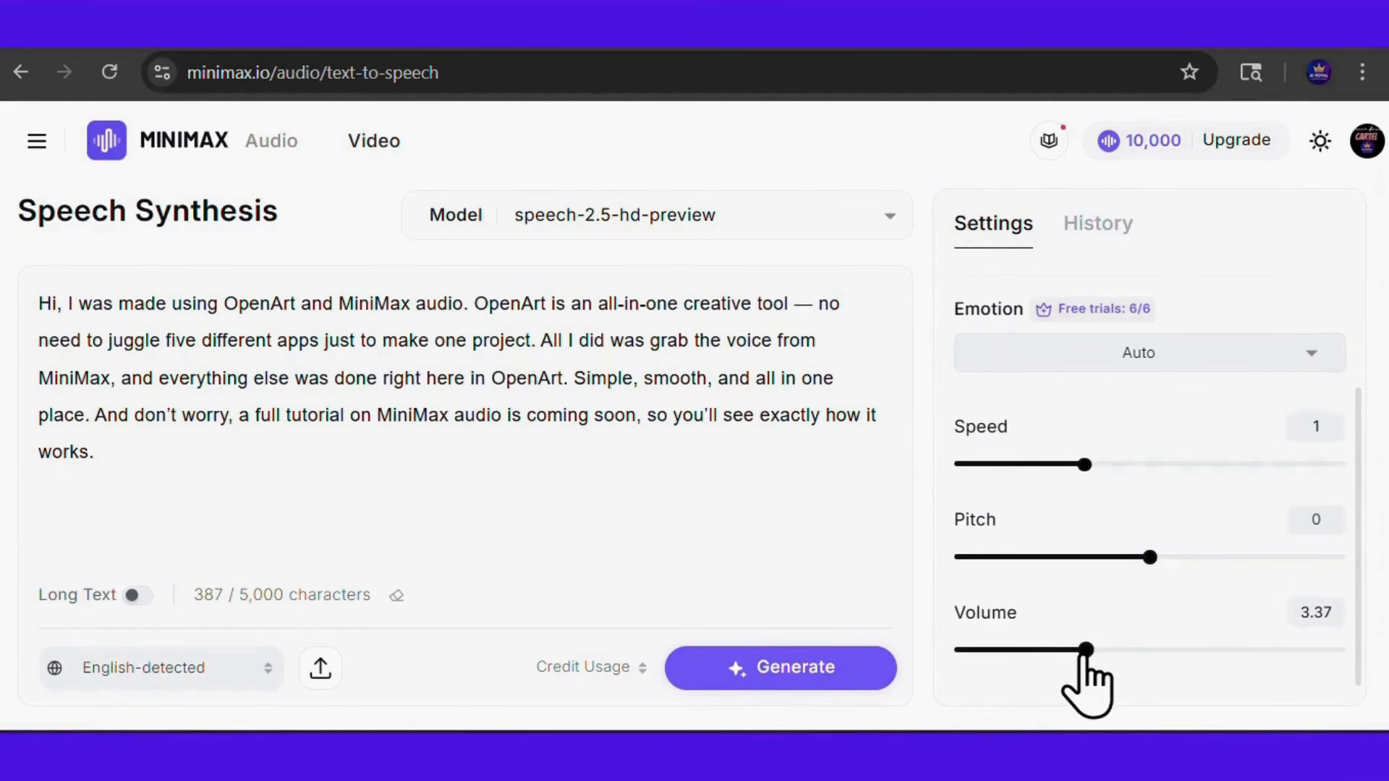
pyautogui.click(793, 673)
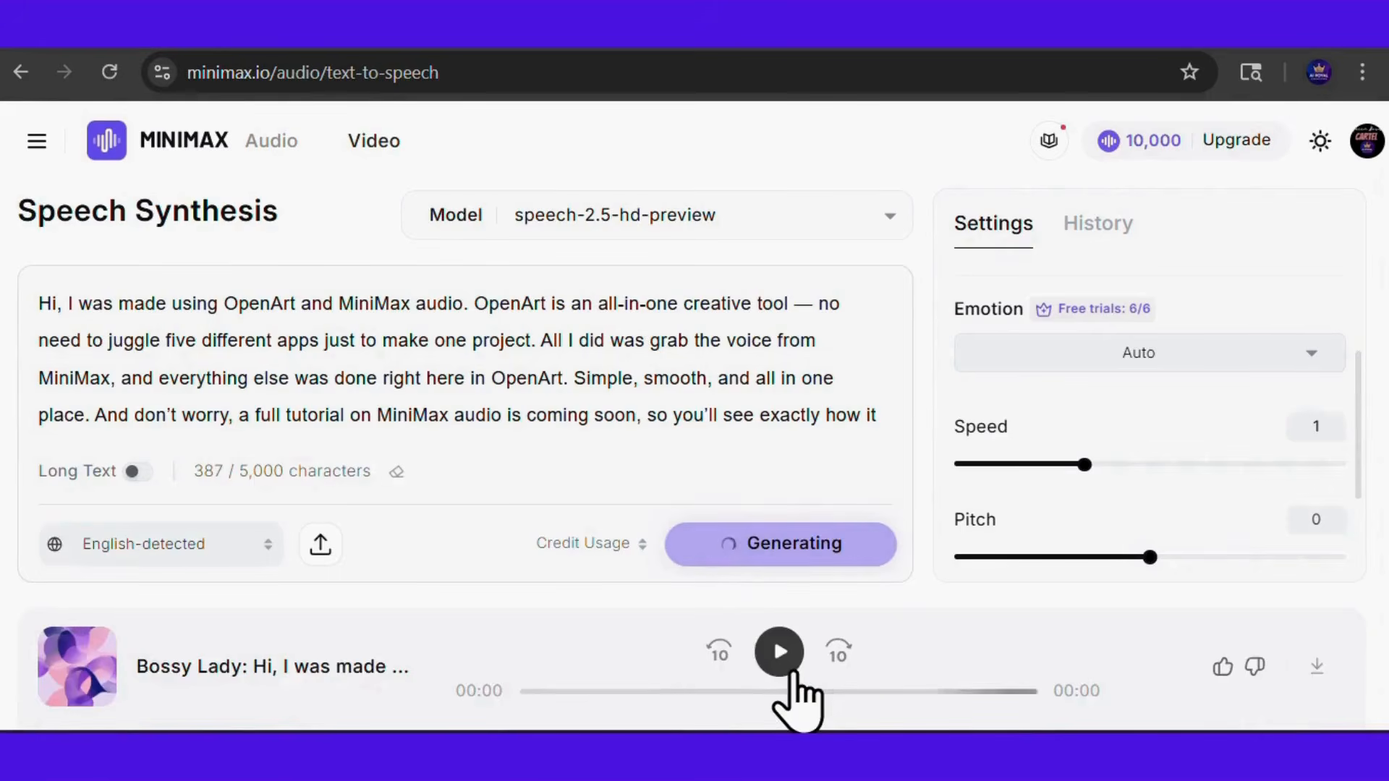
# Play back the generated Bossy Lady speech and download the audio file
pyautogui.click(792, 674)
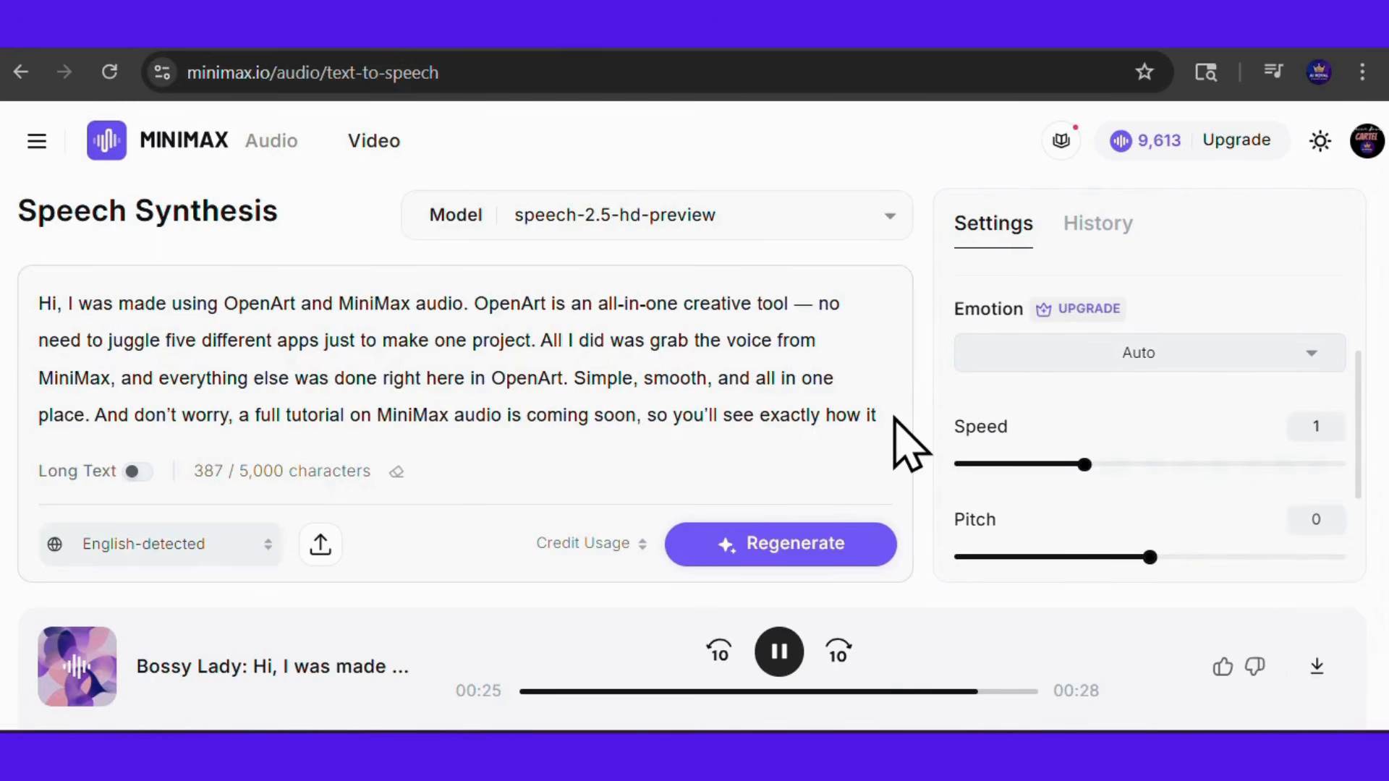
pyautogui.scroll(-1, 880, 414)
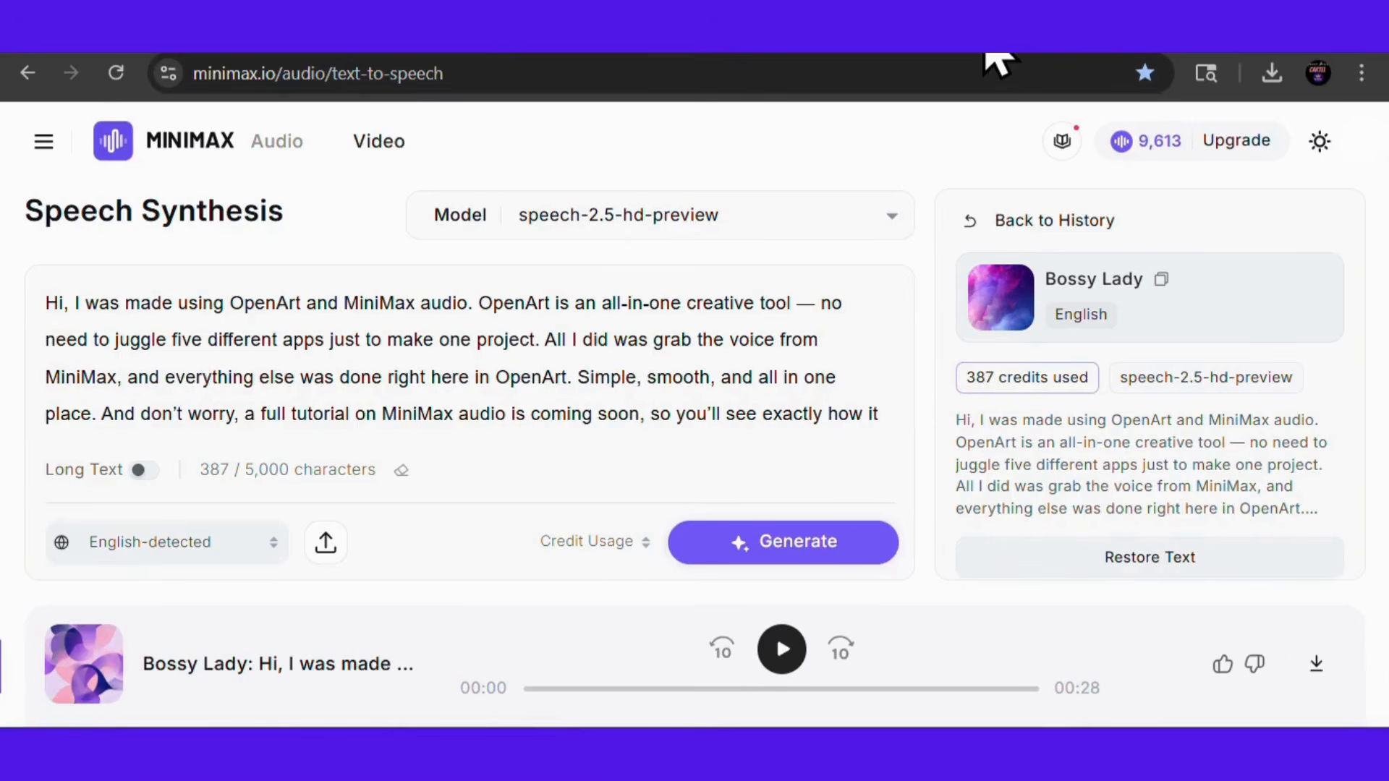
pyautogui.click(1317, 666)
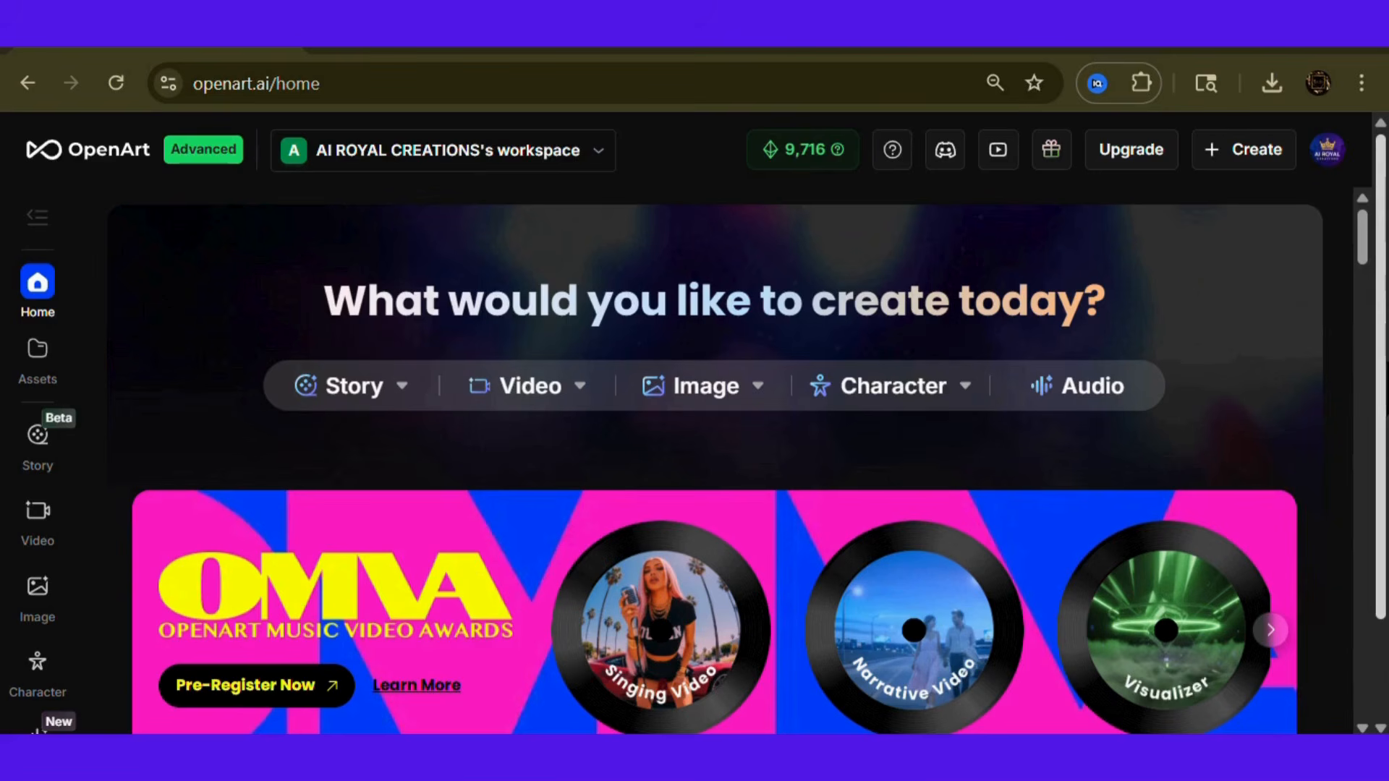
# In OpenArt, start a lip-sync video and upload the video openartclipat1.25speed as the talking visual
pyautogui.moveTo(560, 395)
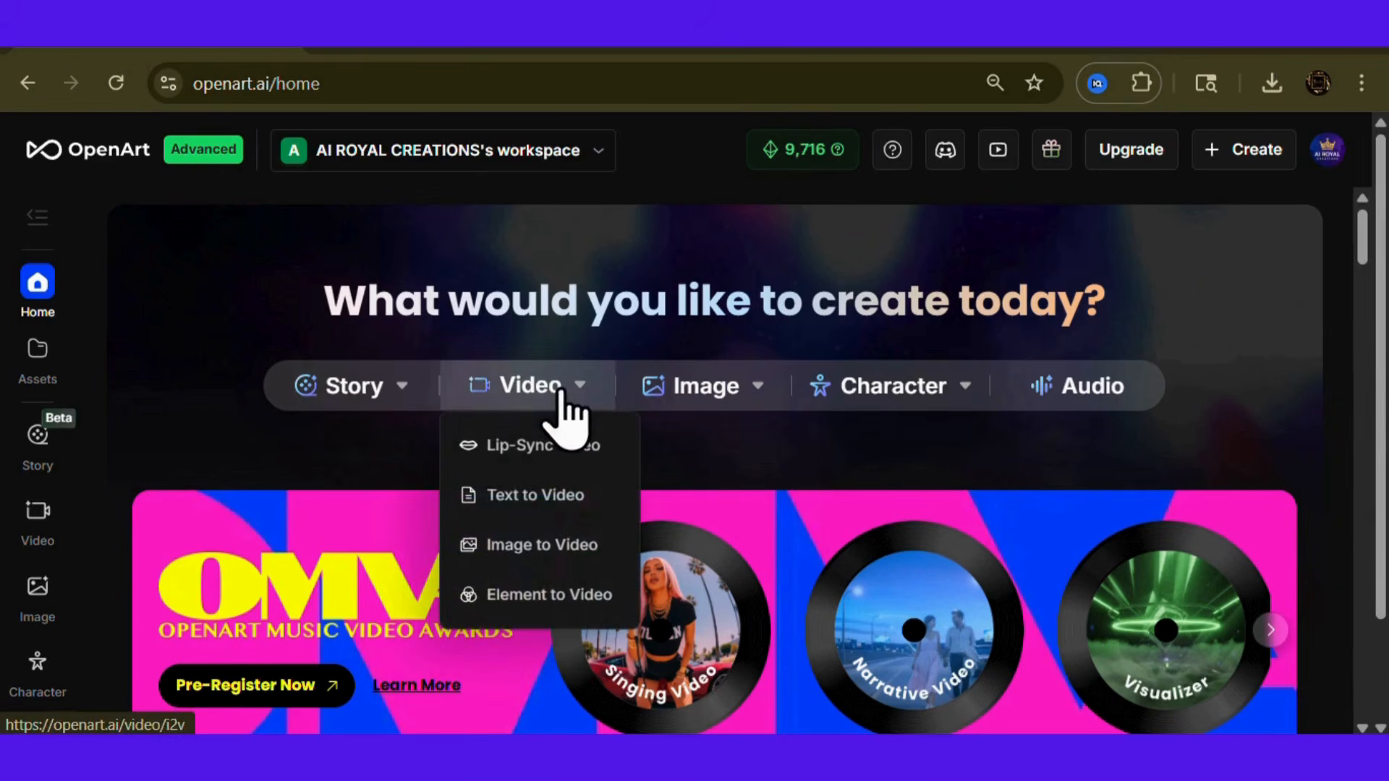
pyautogui.click(544, 445)
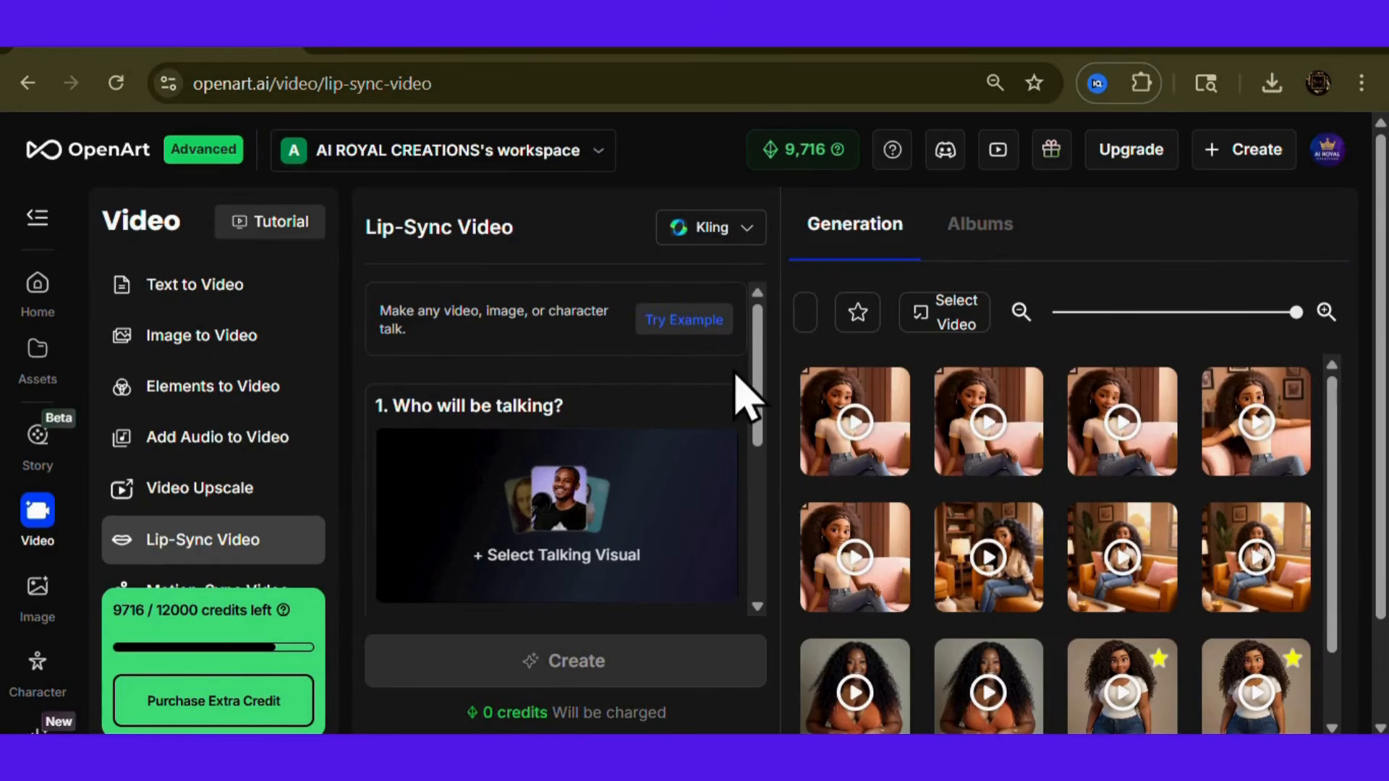
pyautogui.moveTo(757, 366)
pyautogui.mouseDown()
pyautogui.moveTo(749, 542)
pyautogui.moveTo(748, 340)
pyautogui.mouseUp()
pyautogui.moveTo(553, 528)
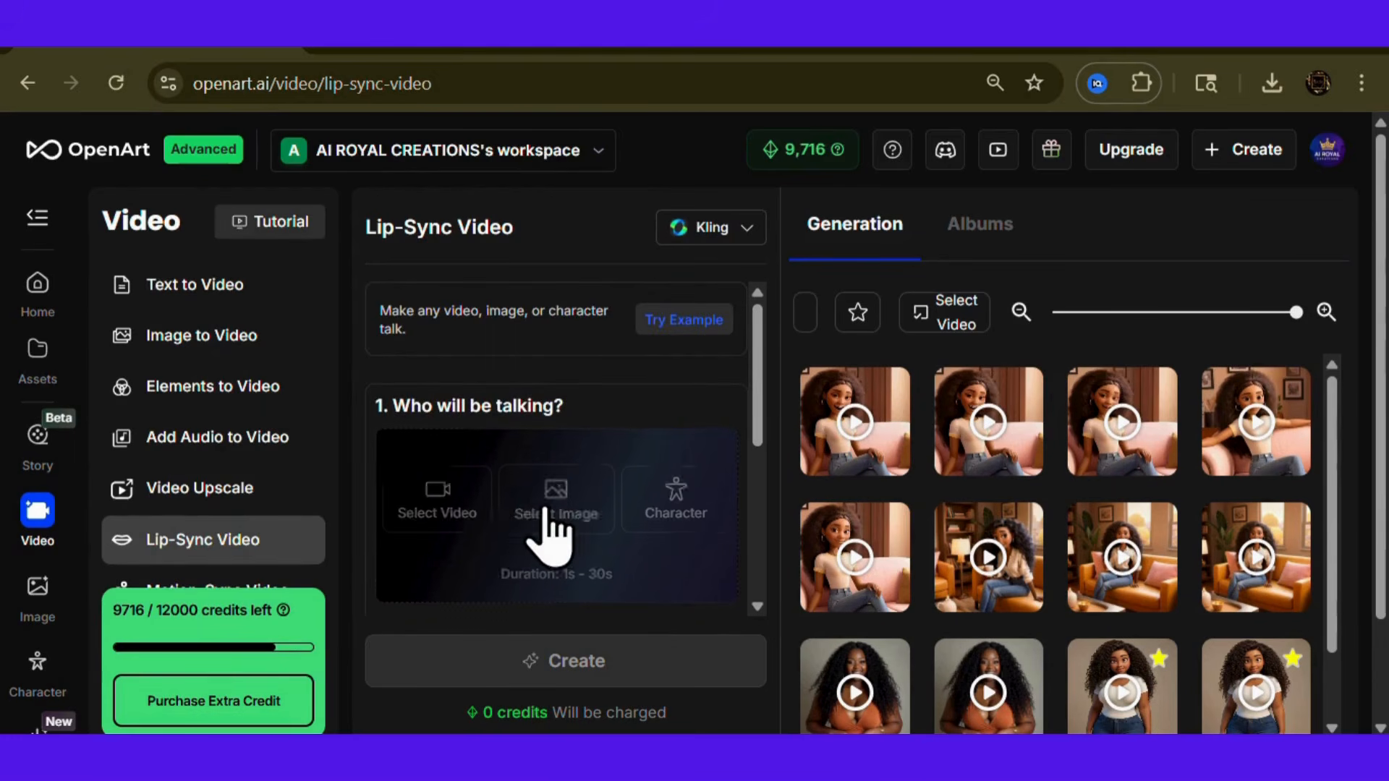
pyautogui.moveTo(554, 528); pyautogui.dragTo(434, 536)
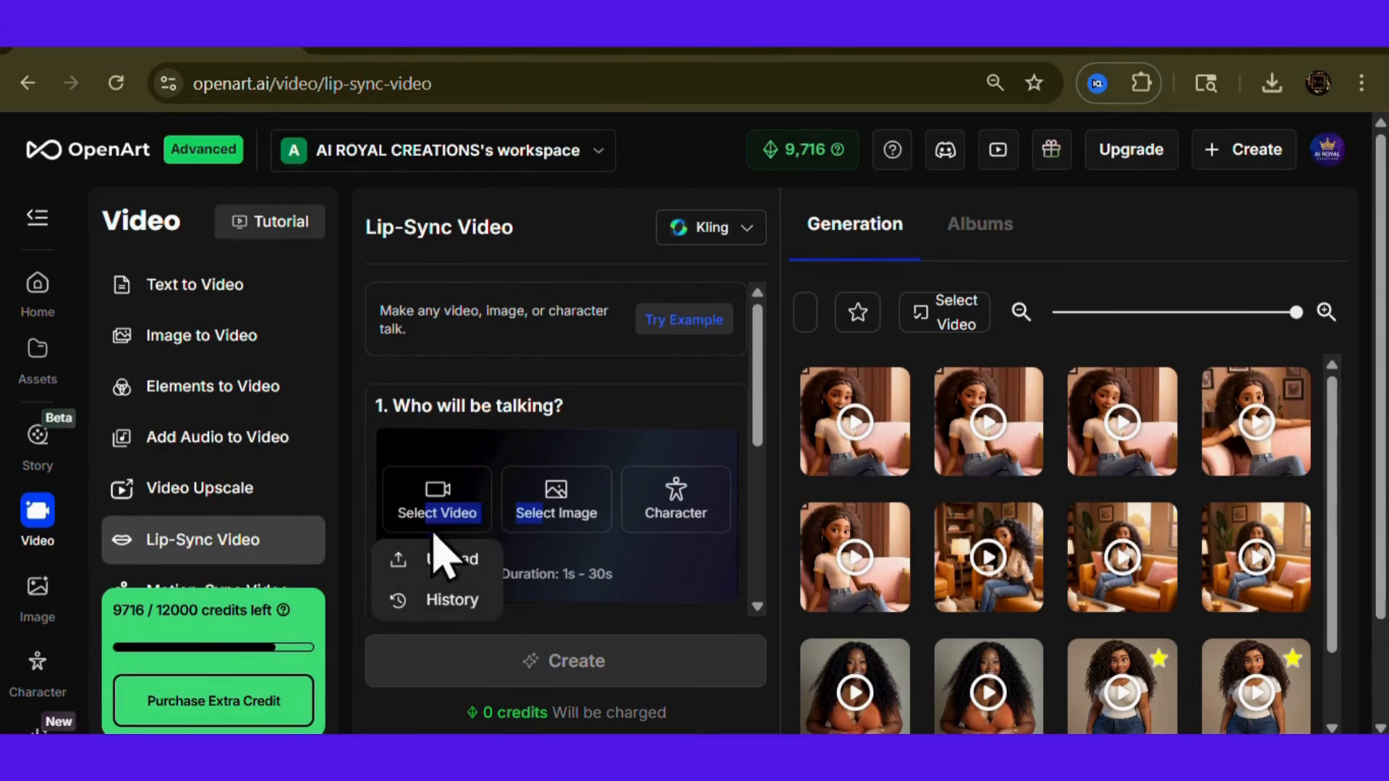
pyautogui.click(444, 579)
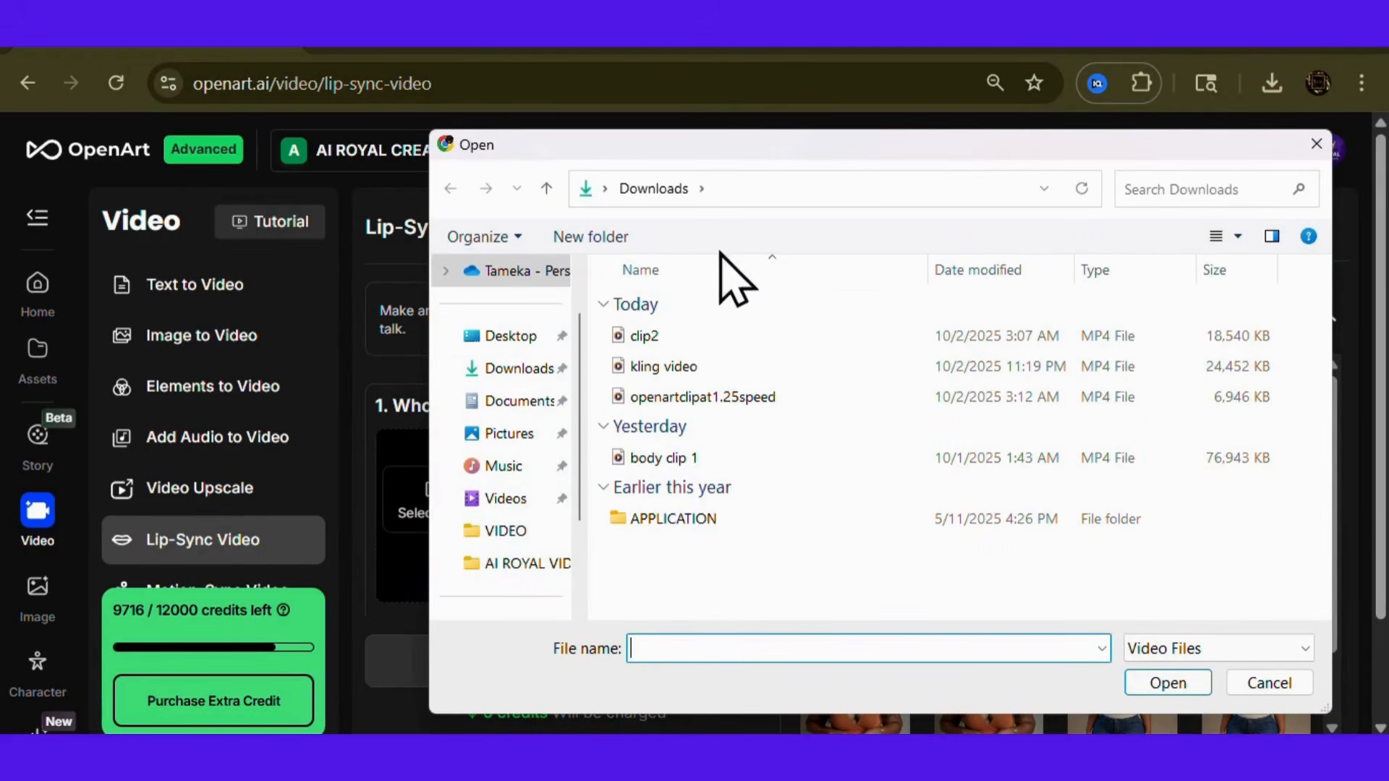
pyautogui.doubleClick(725, 398)
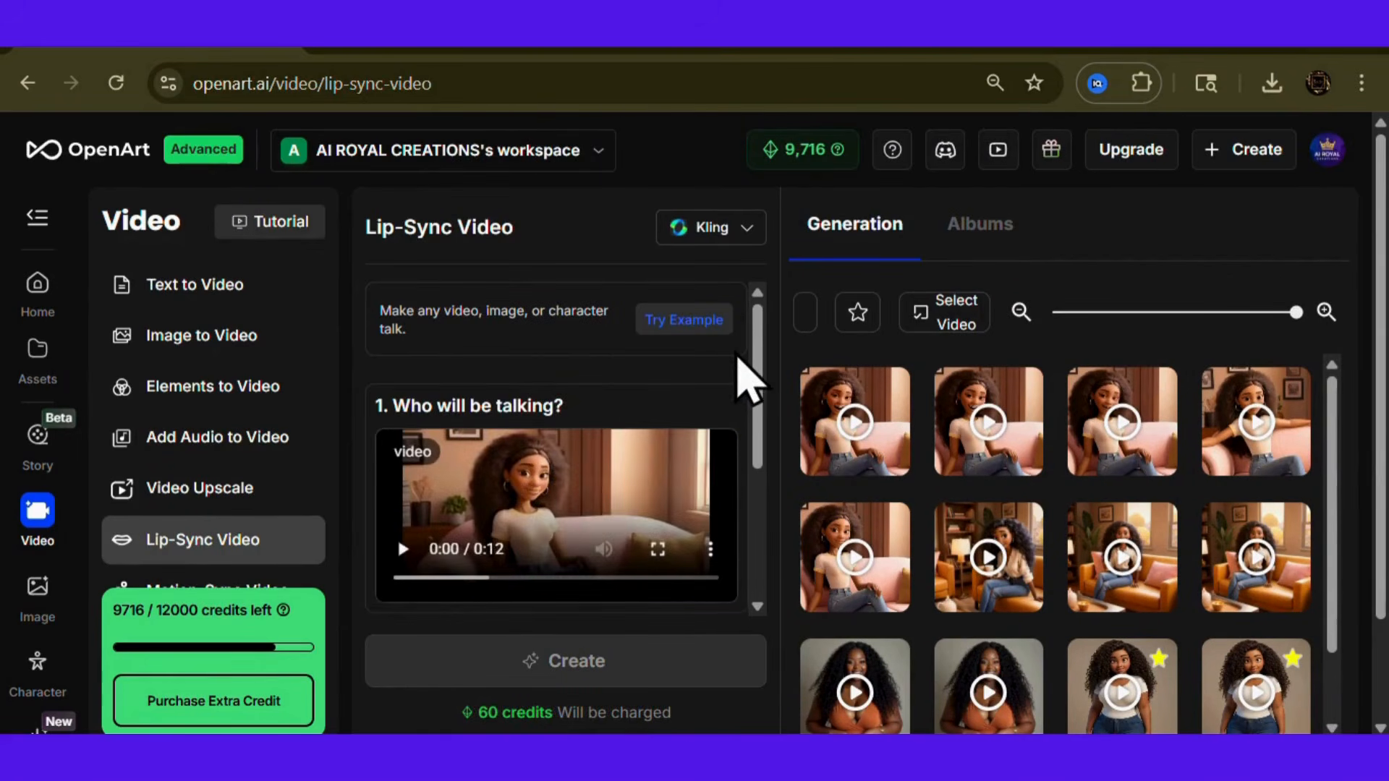
pyautogui.scroll(-3, 749, 383)
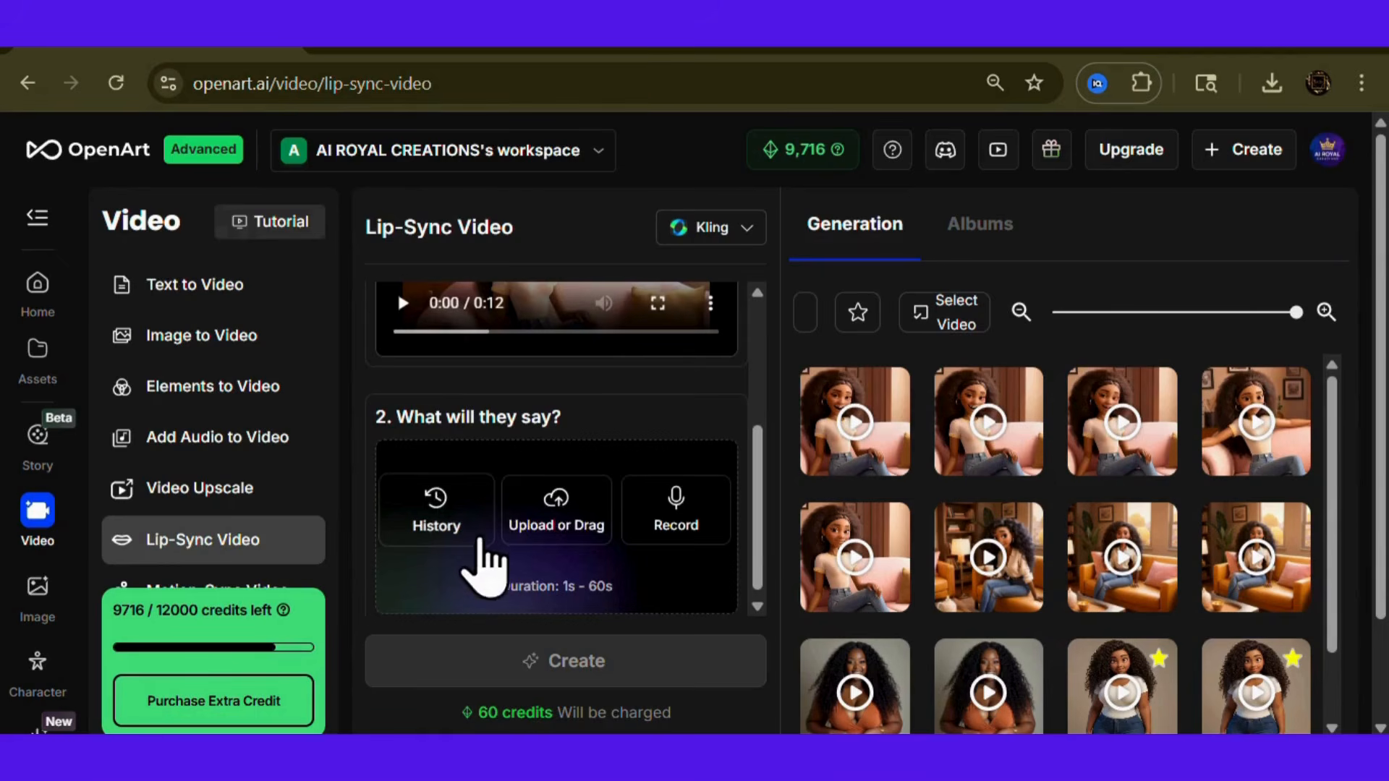
pyautogui.click(537, 515)
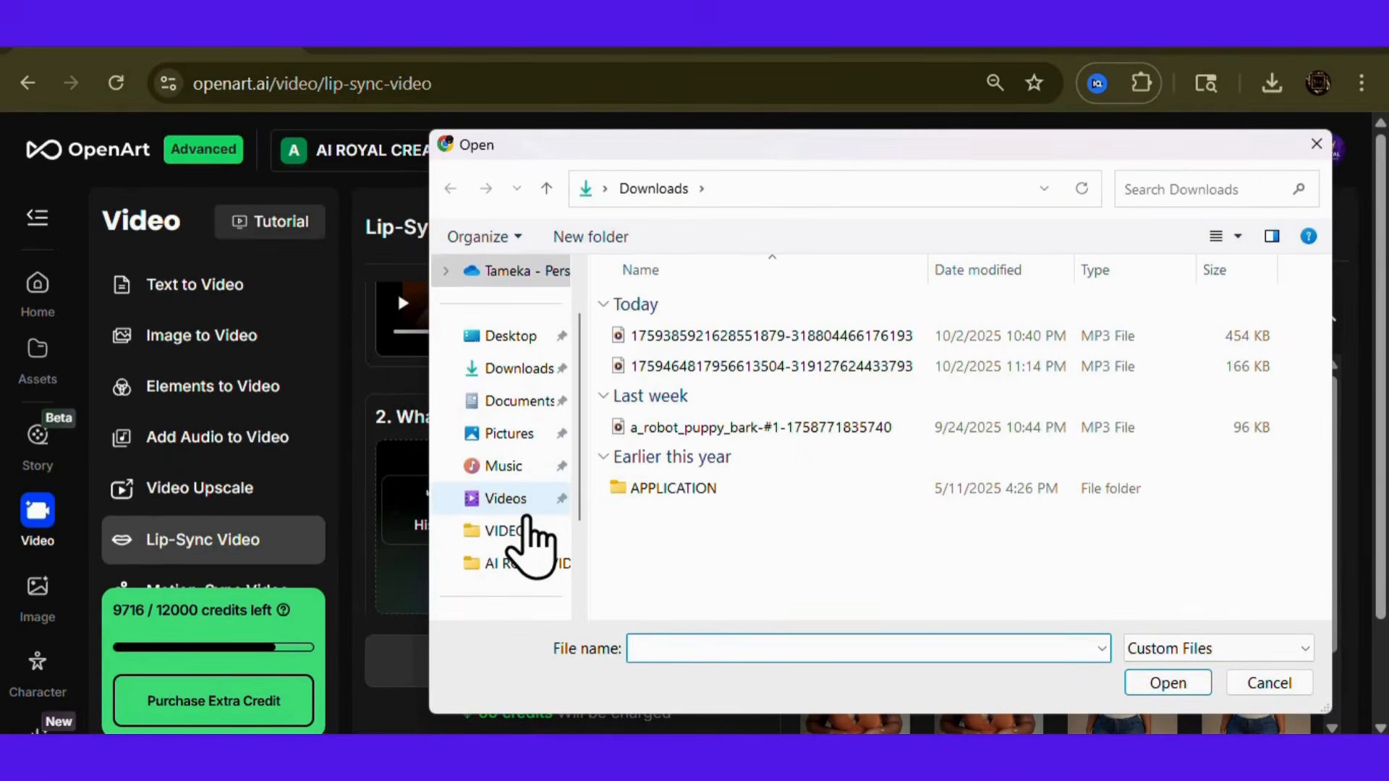
pyautogui.doubleClick(752, 366)
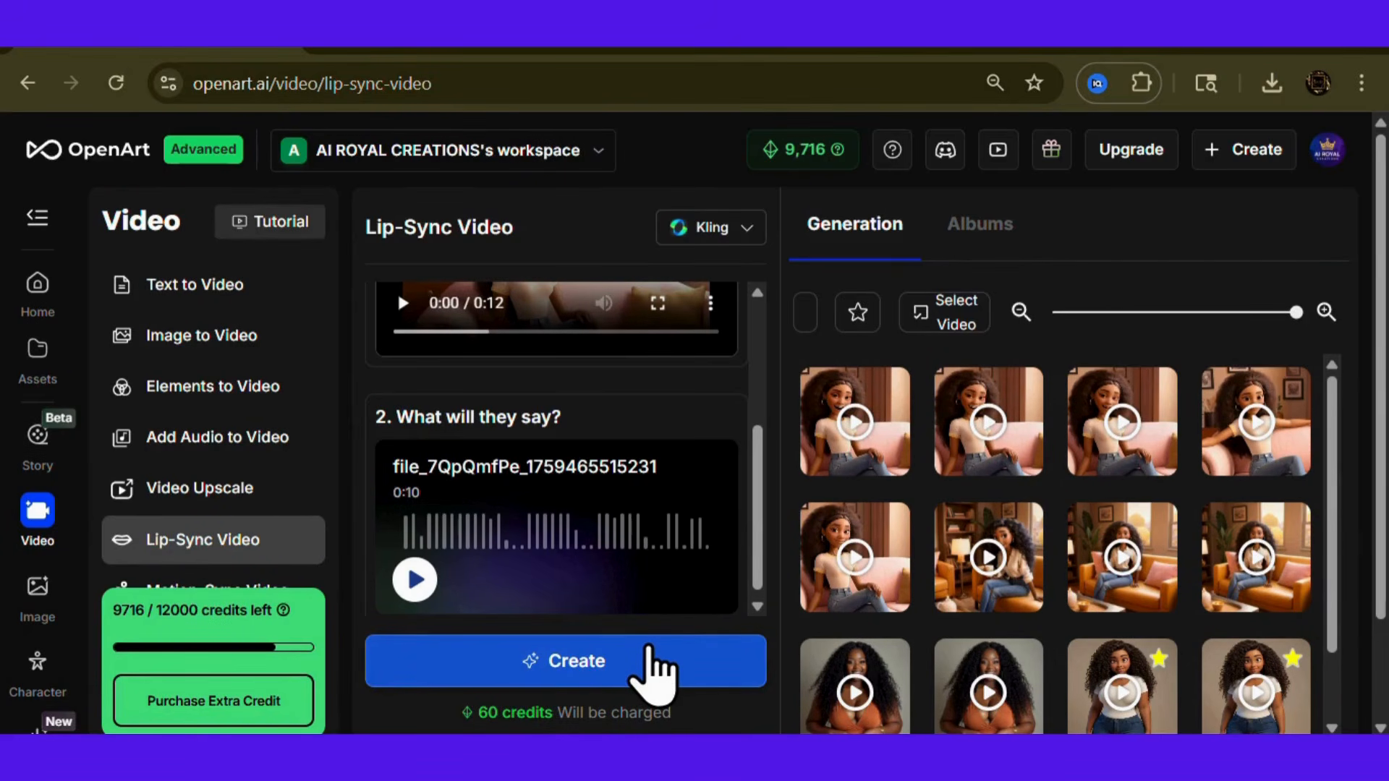
pyautogui.click(651, 662)
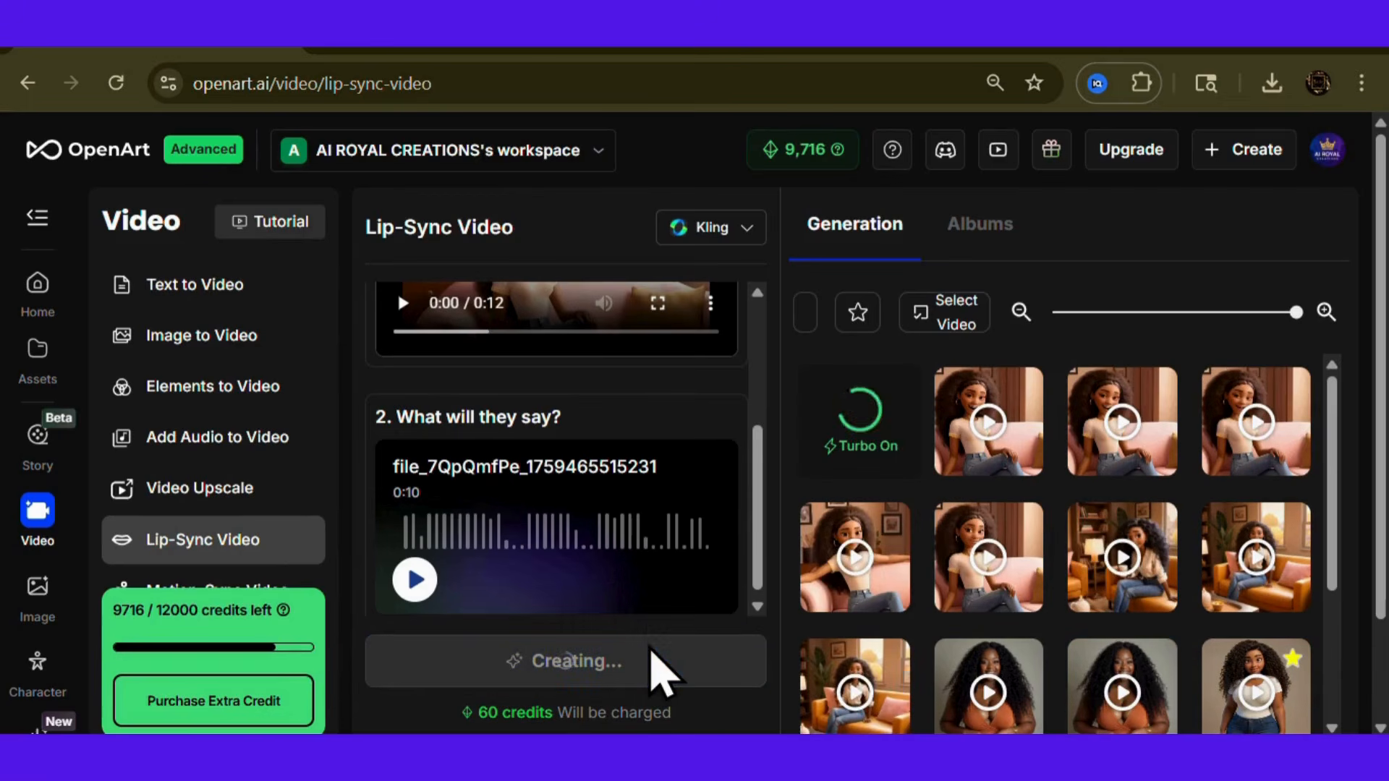
# Choose the second image in the generation history, the avatar on the pink sofa, as the new talking visual
pyautogui.scroll(5, 756, 554)
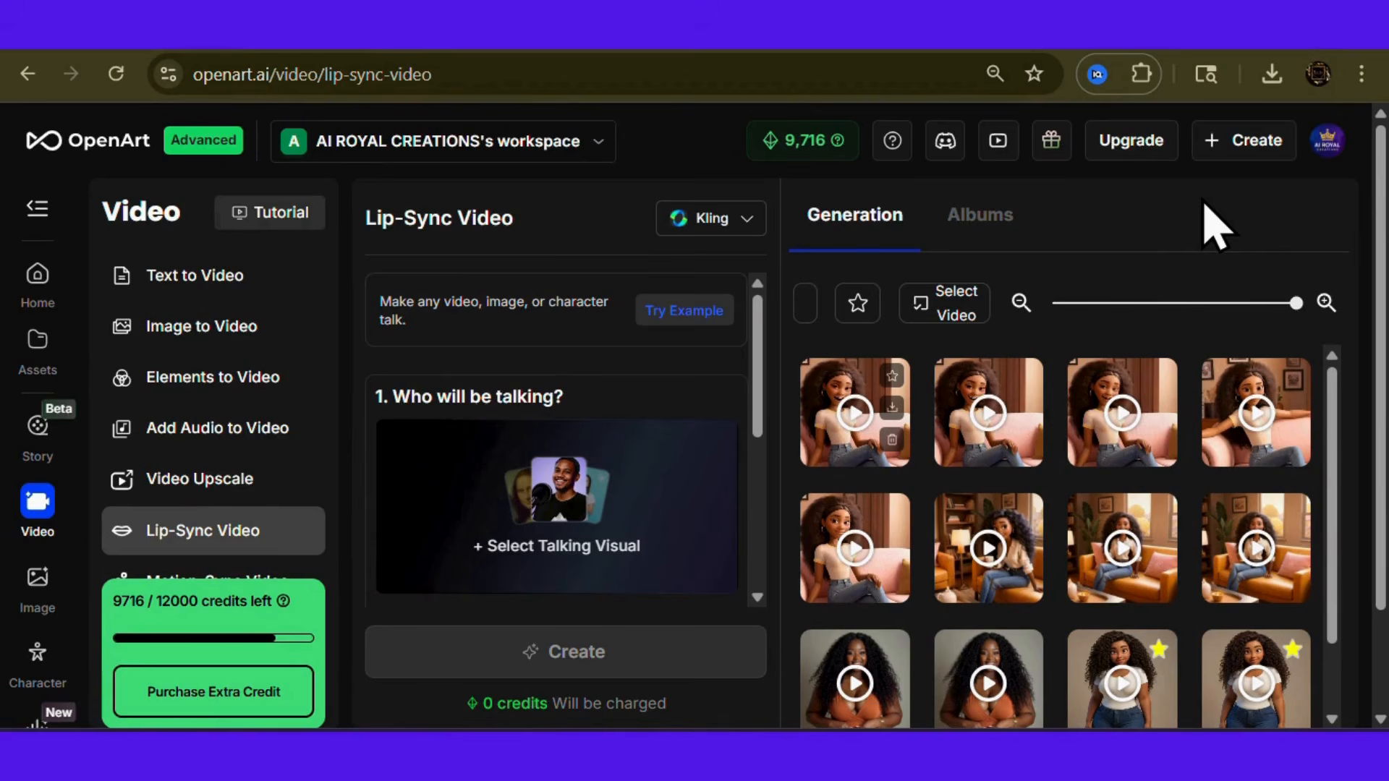
pyautogui.click(527, 486)
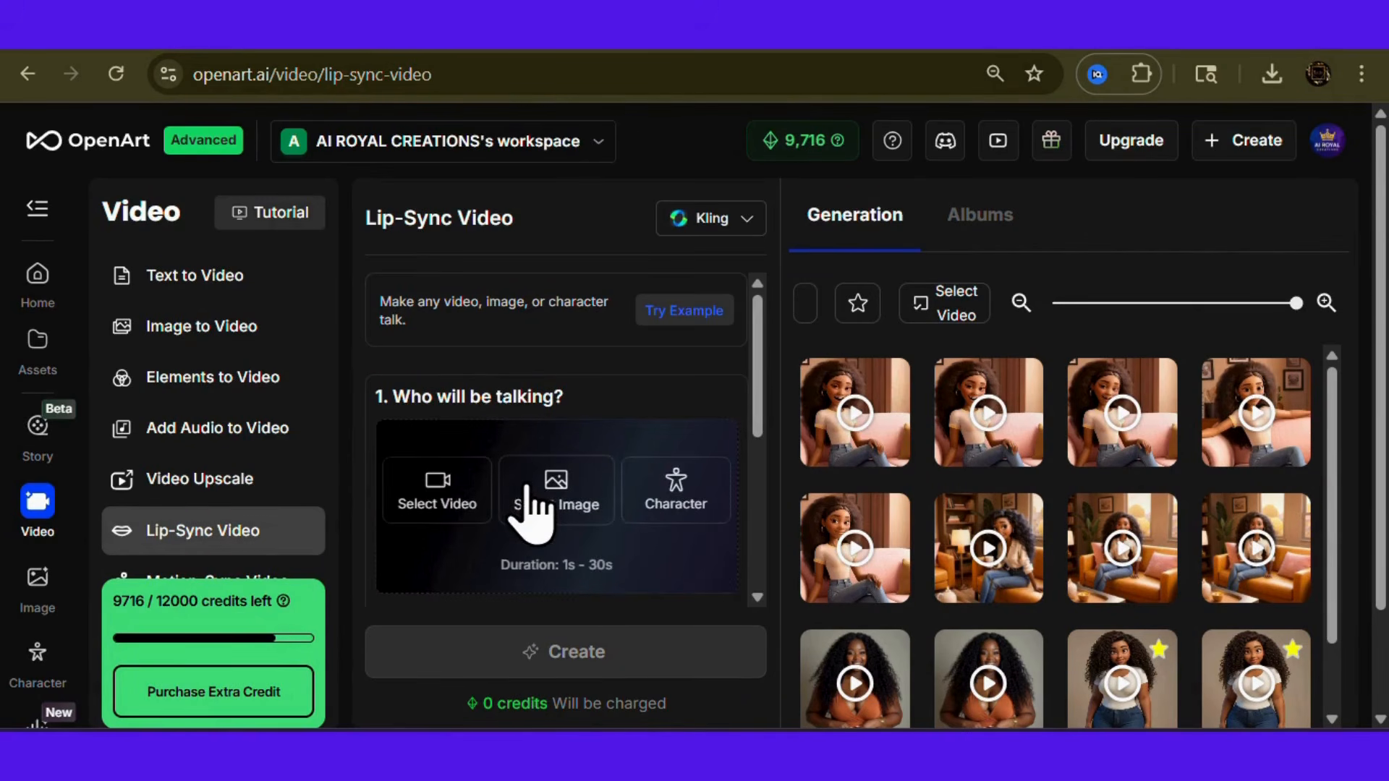
pyautogui.click(564, 485)
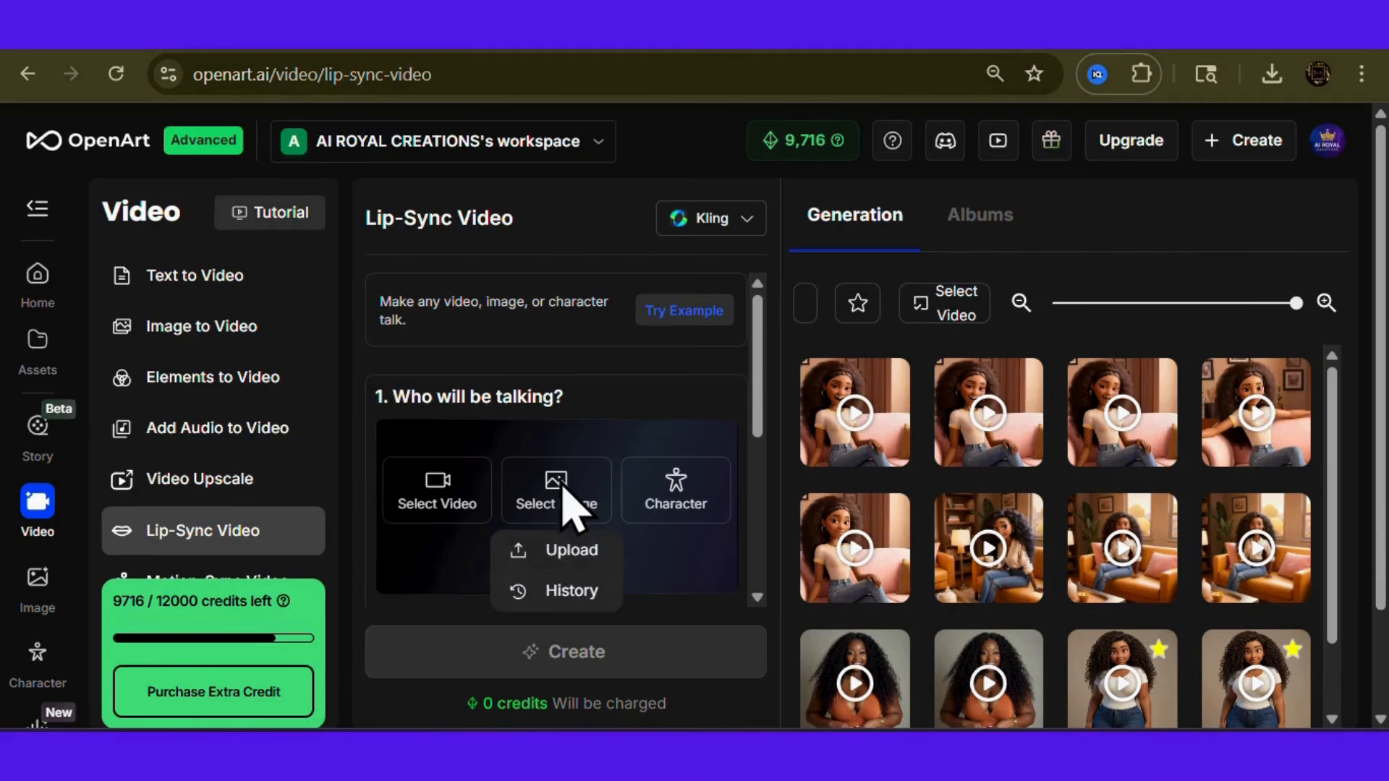
pyautogui.click(568, 589)
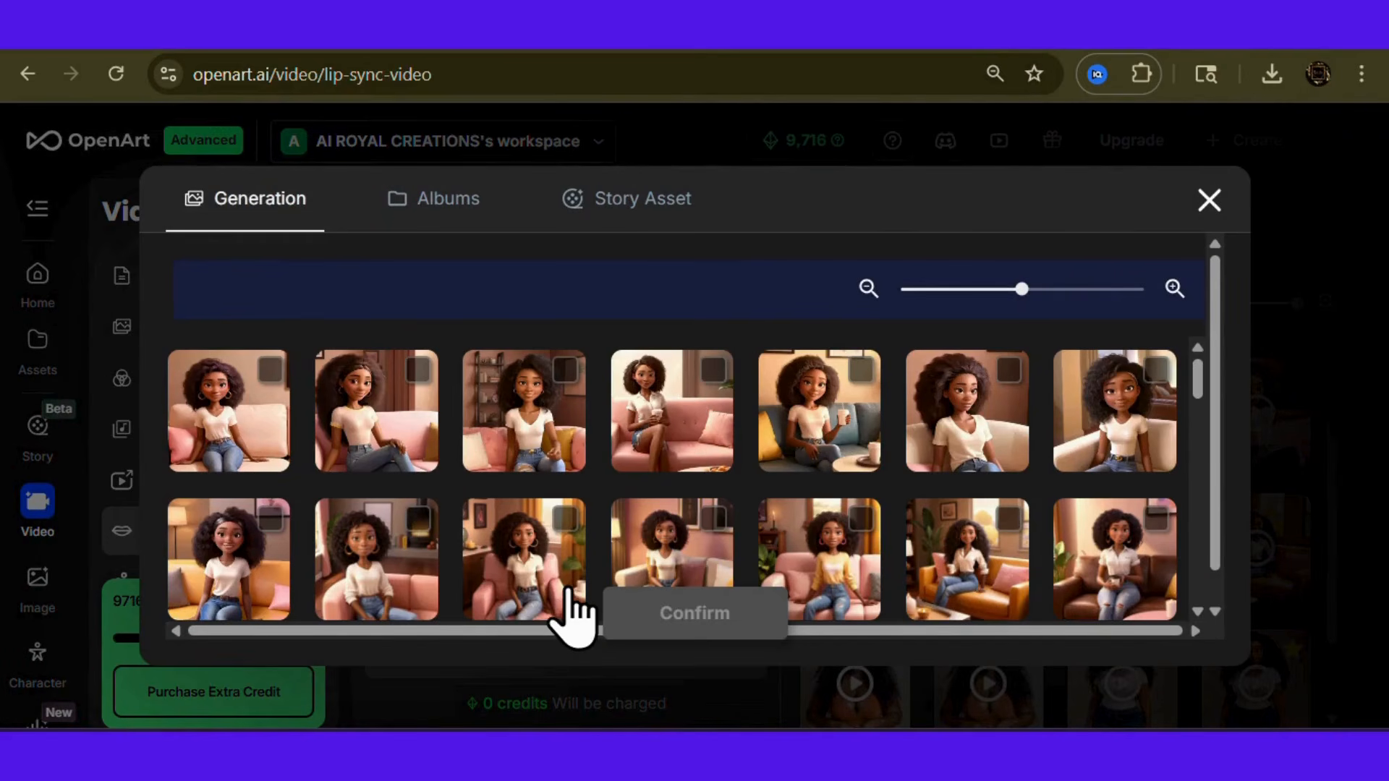
pyautogui.click(403, 430)
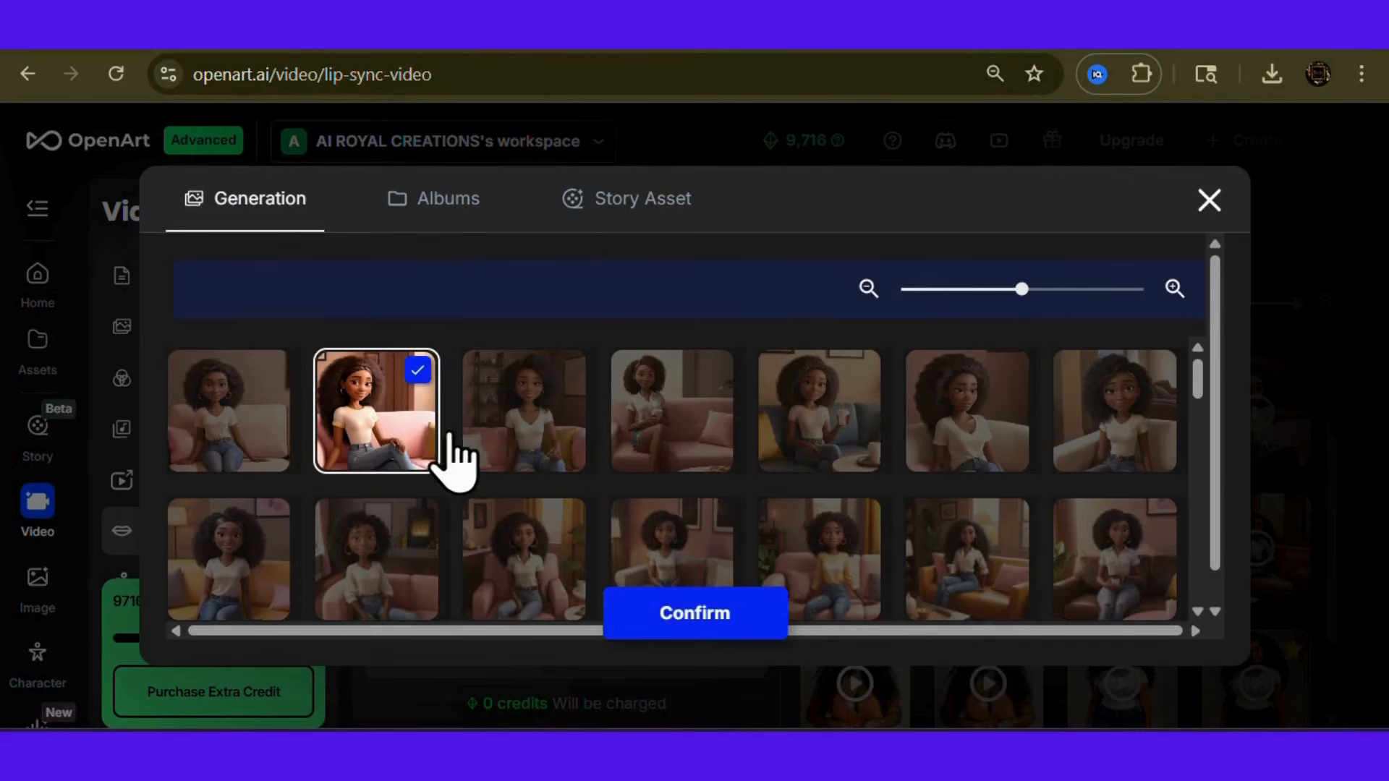
pyautogui.click(675, 631)
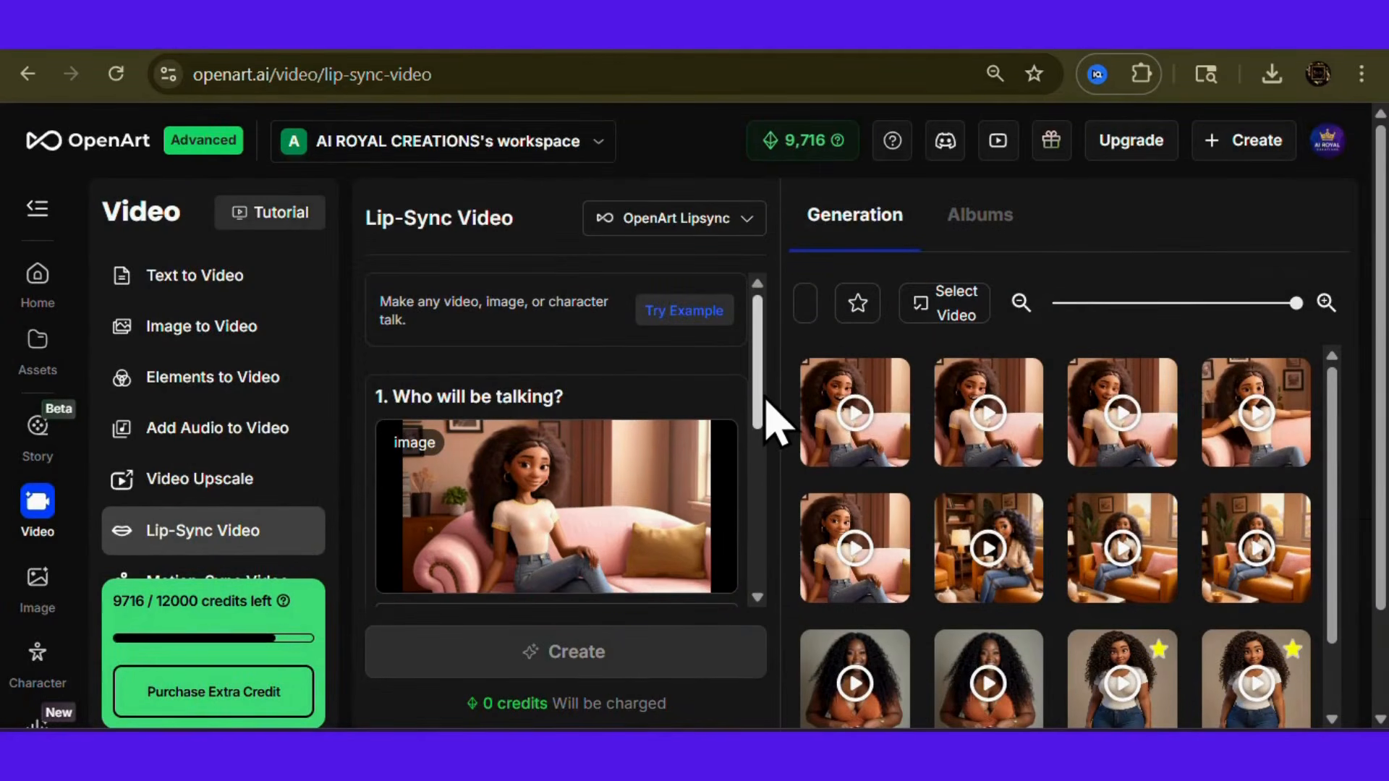
pyautogui.moveTo(762, 390); pyautogui.dragTo(765, 550)
pyautogui.moveTo(553, 512)
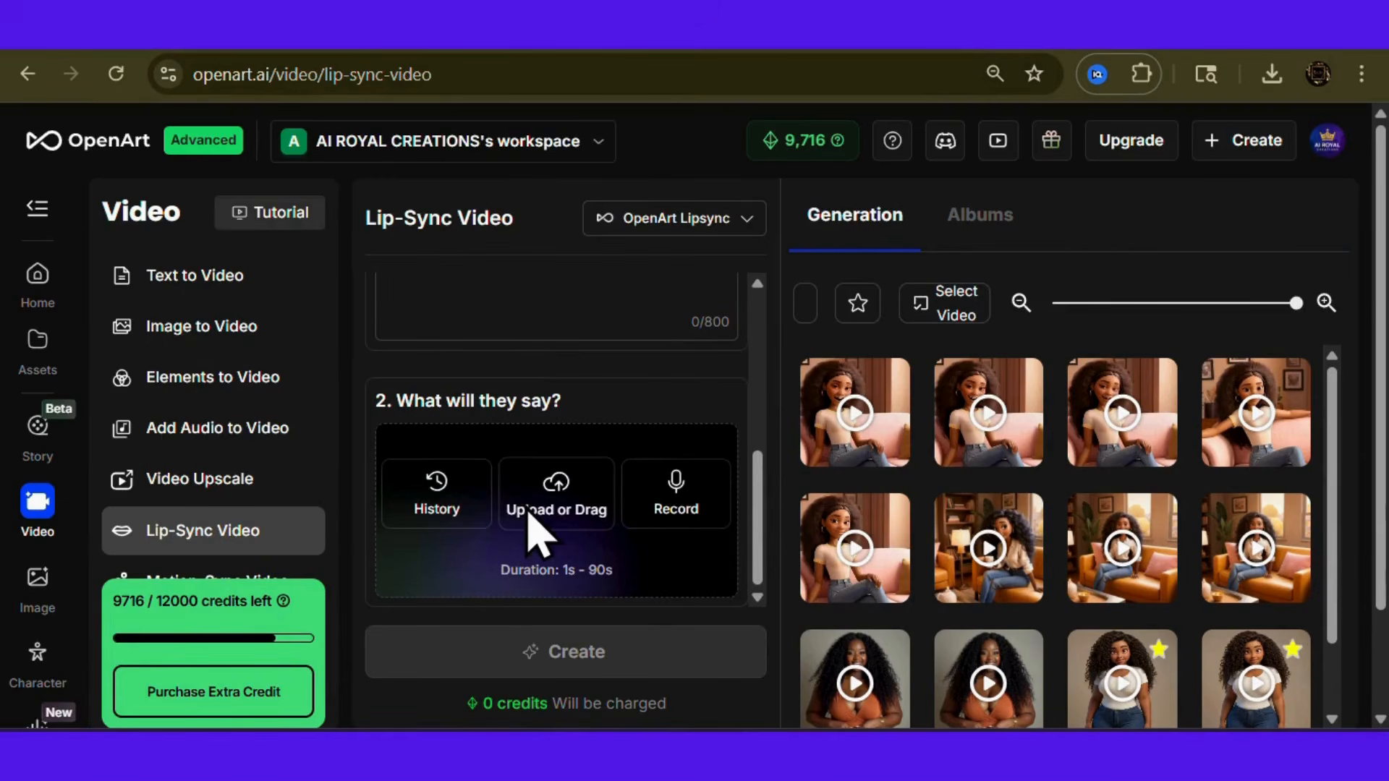
pyautogui.click(536, 533)
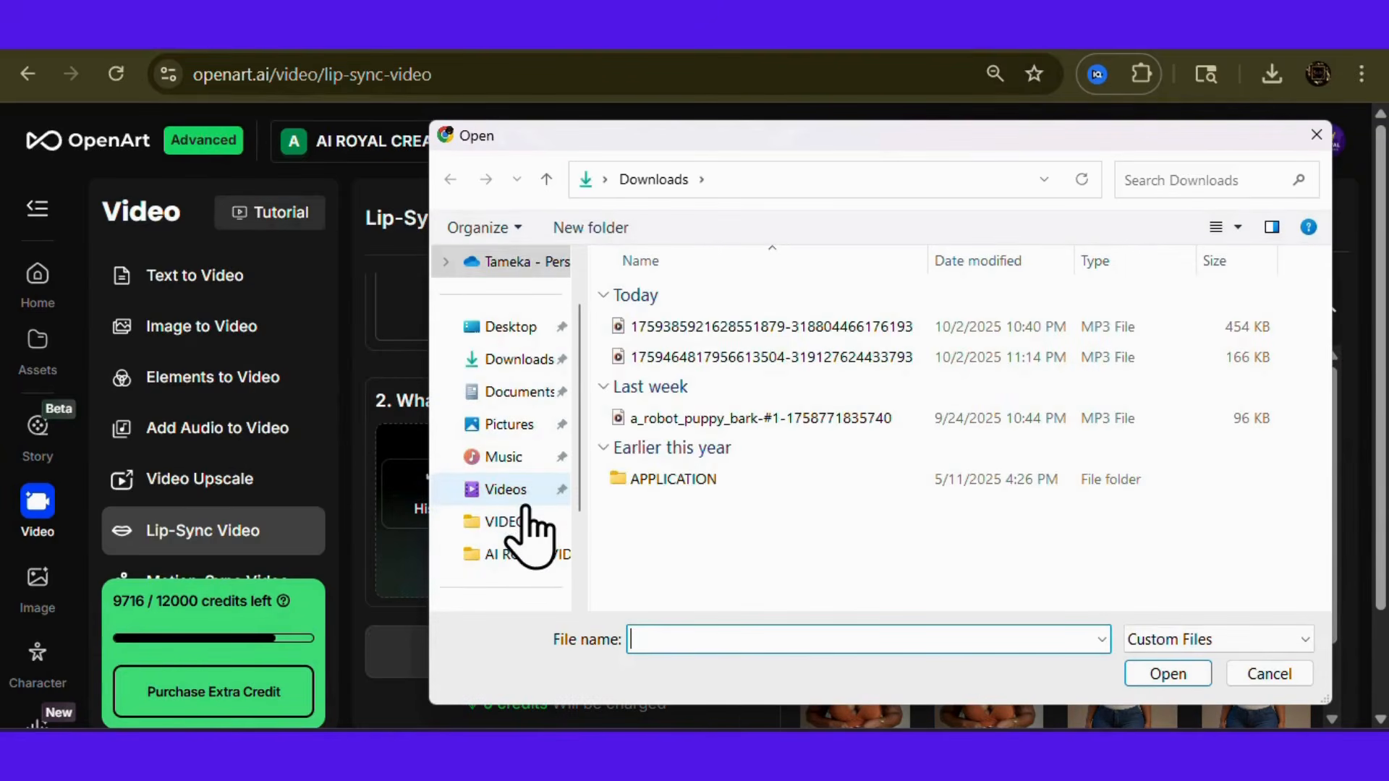
pyautogui.doubleClick(708, 327)
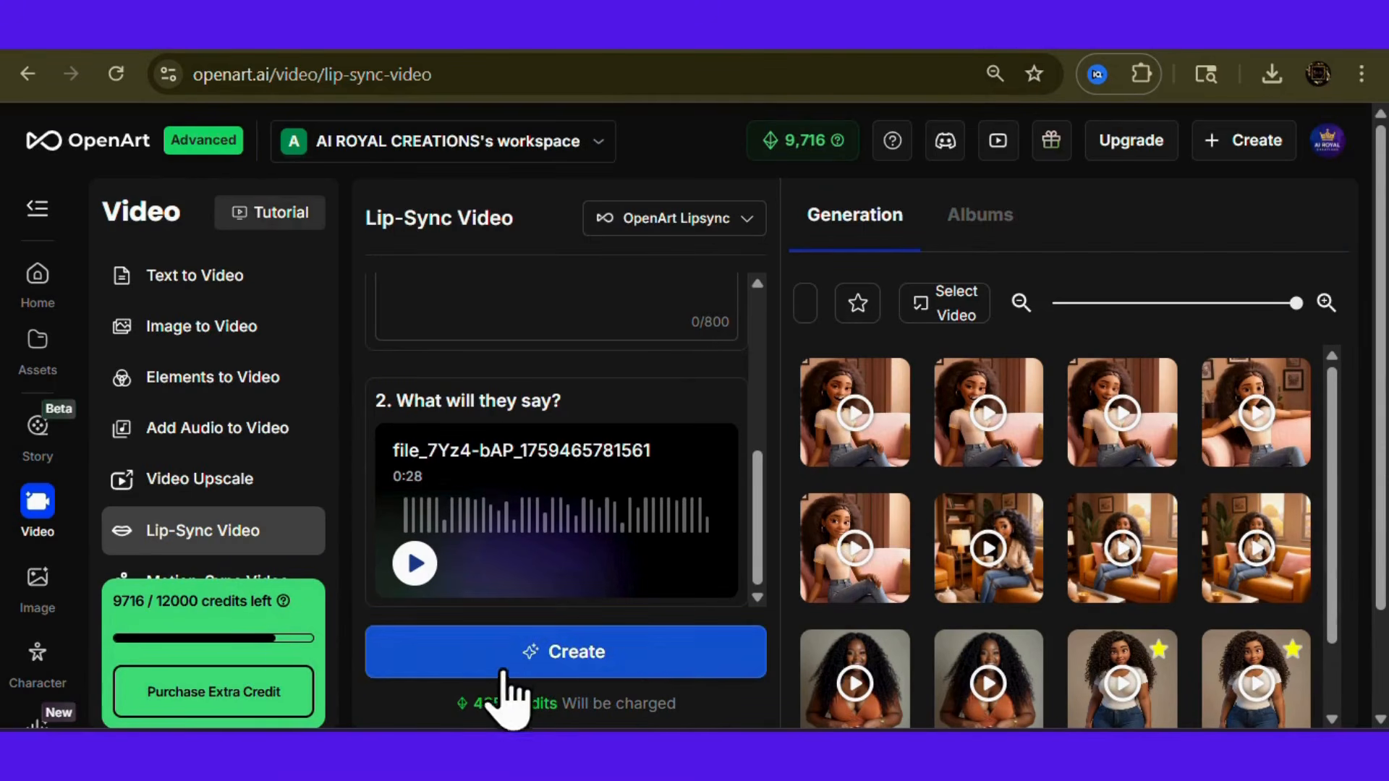
pyautogui.click(629, 666)
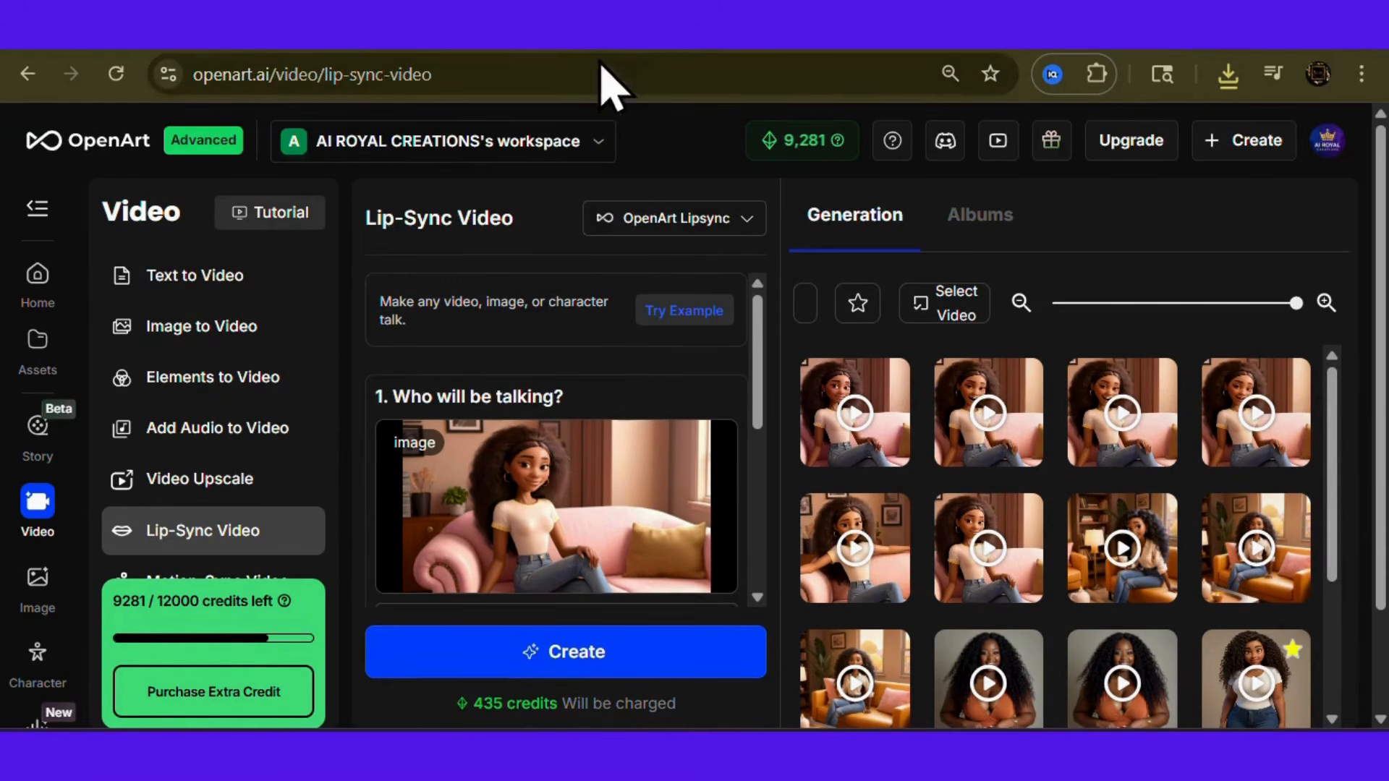
# Create the lip-sync video from the same image and audio with the OmniHuman model and download it
pyautogui.click(749, 221)
pyautogui.click(713, 340)
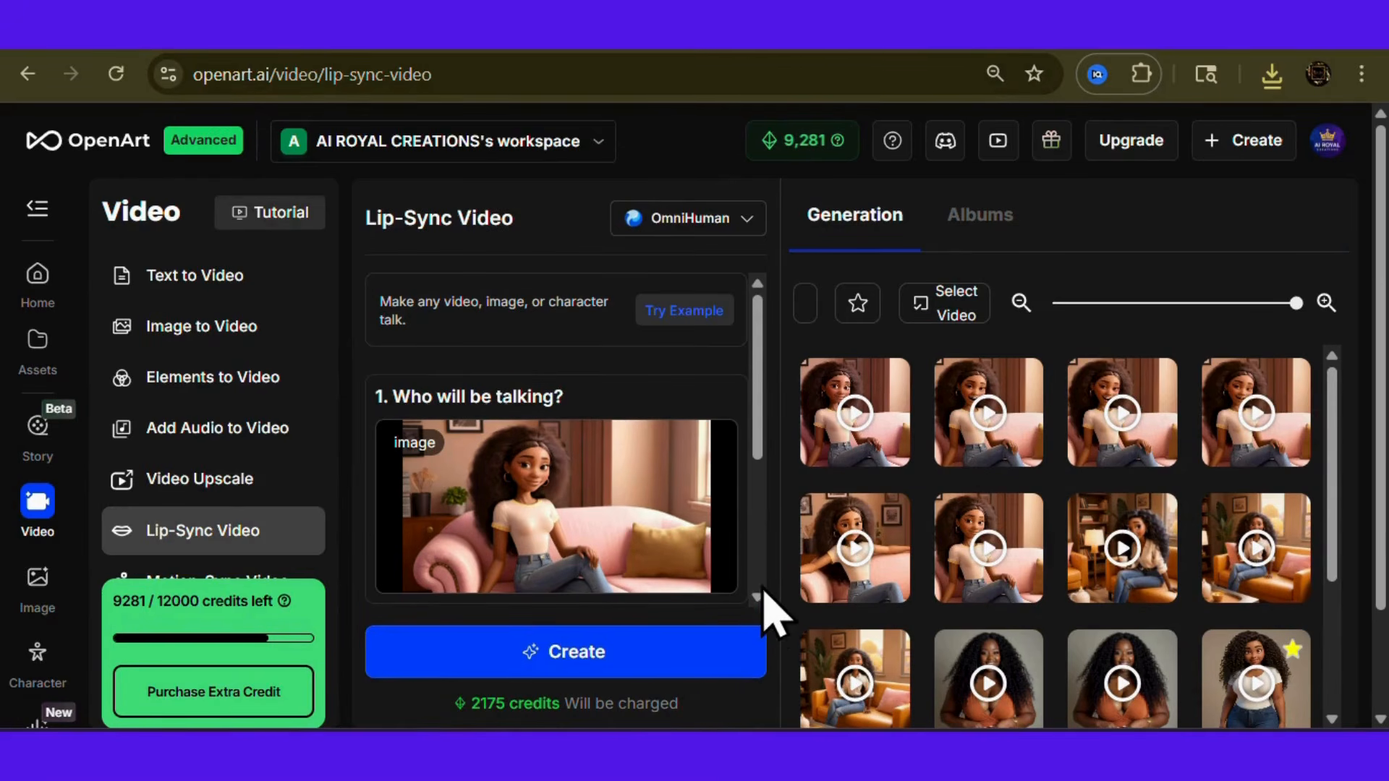
pyautogui.scroll(-4, 761, 606)
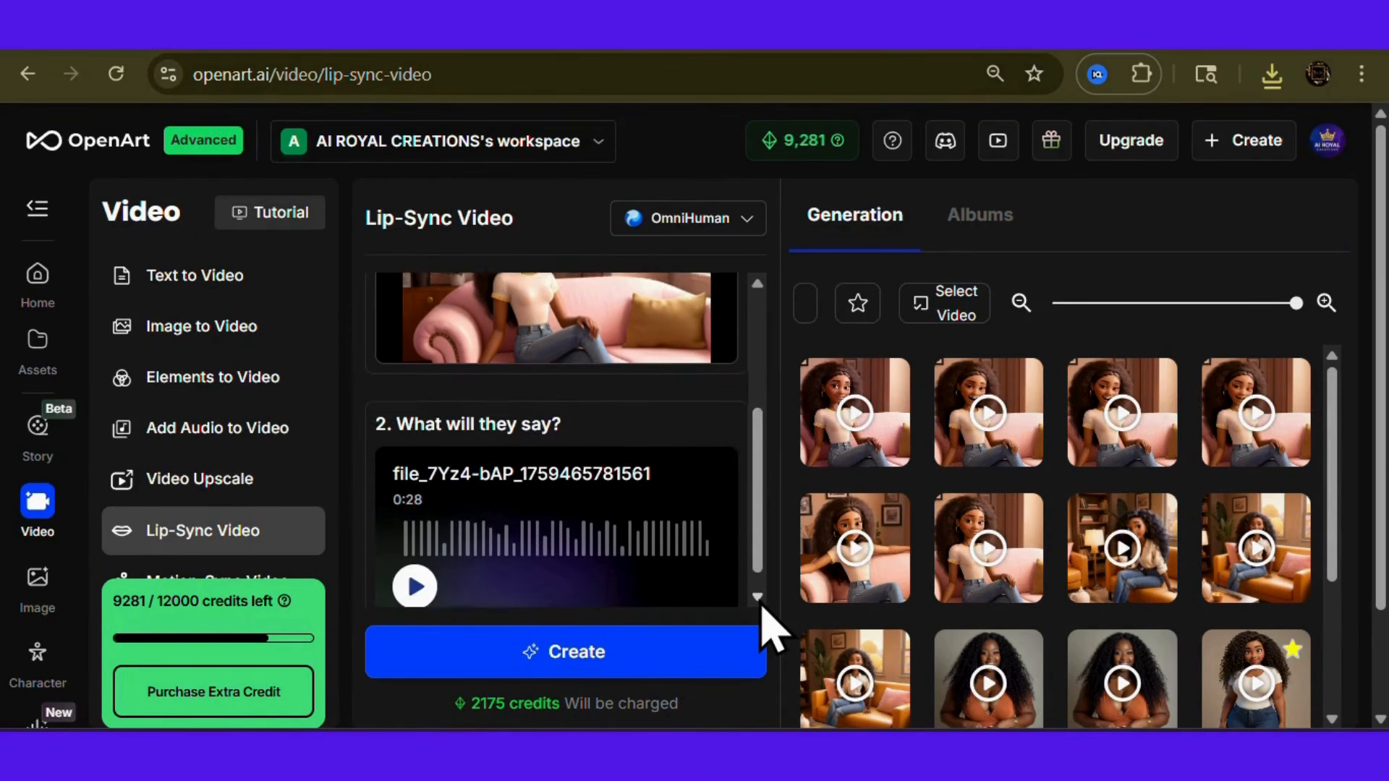
pyautogui.moveTo(756, 573)
pyautogui.mouseDown()
pyautogui.moveTo(758, 445)
pyautogui.moveTo(765, 568)
pyautogui.moveTo(755, 561)
pyautogui.mouseUp()
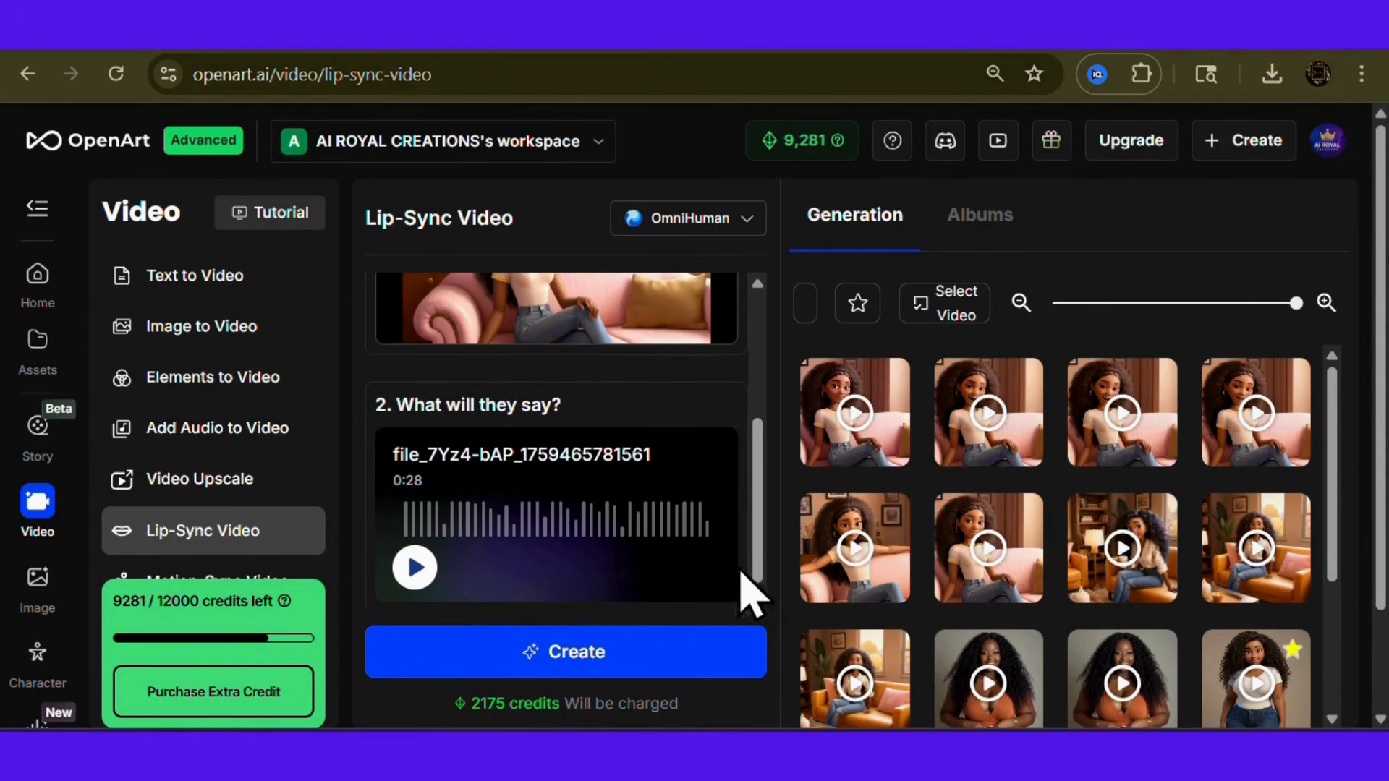
pyautogui.click(575, 683)
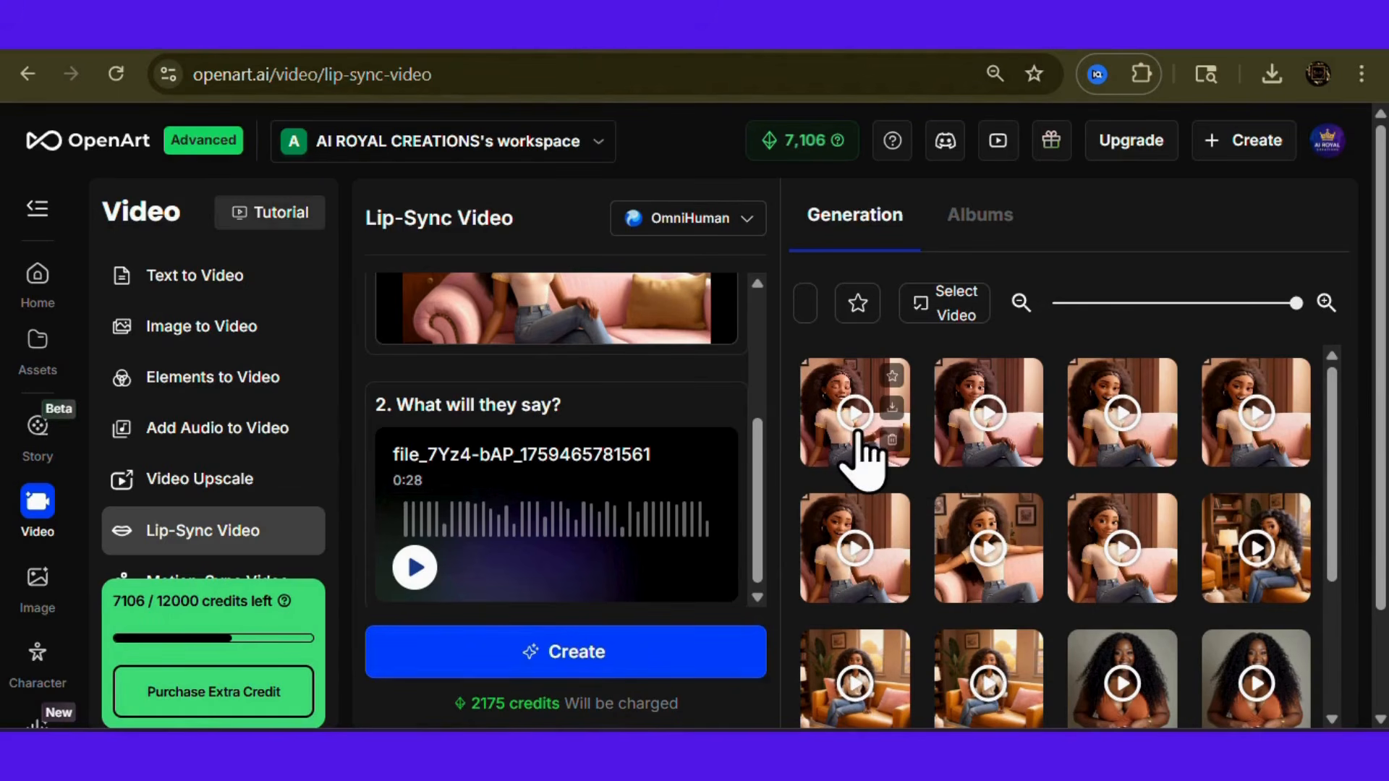
pyautogui.click(891, 410)
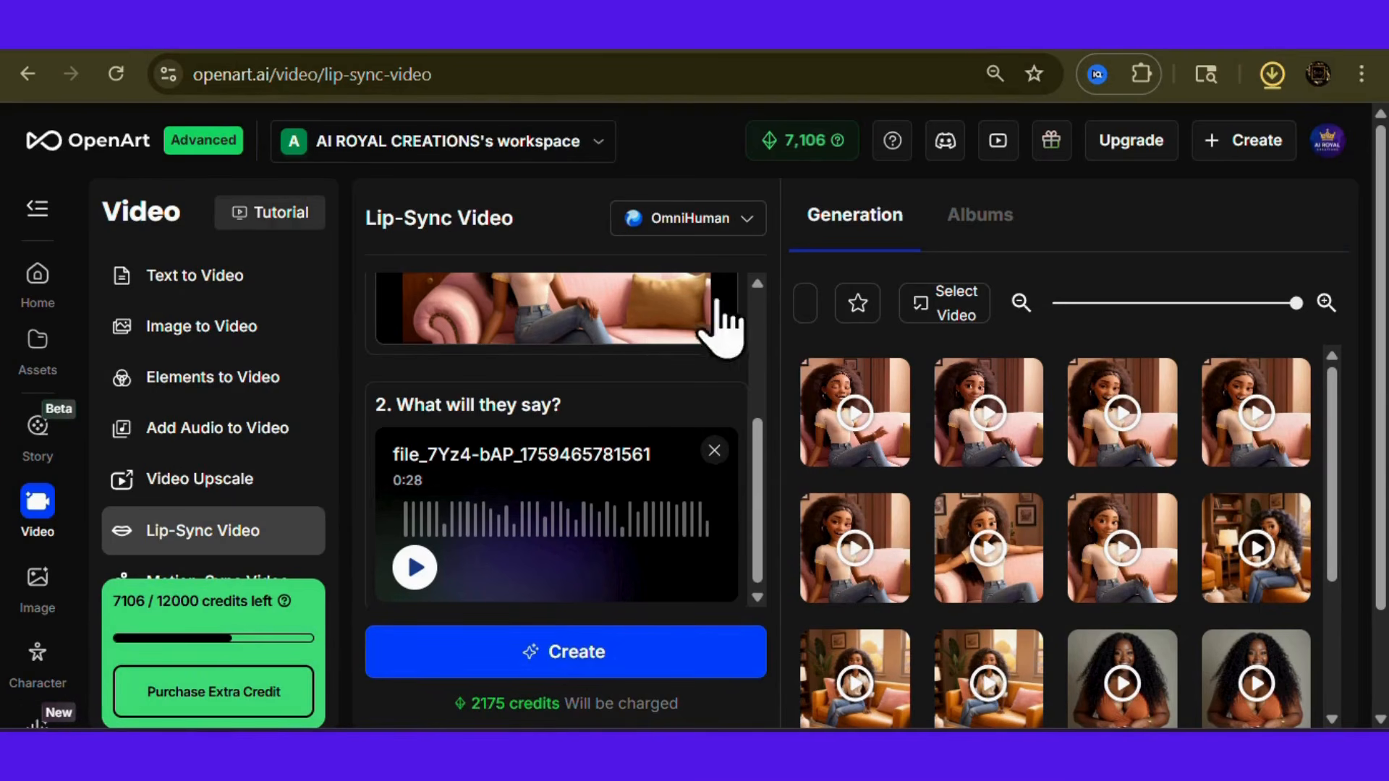
# Switch the lip-sync model to Hedra (Fast) for the same image and audio, leaving the scene description empty
pyautogui.click(731, 220)
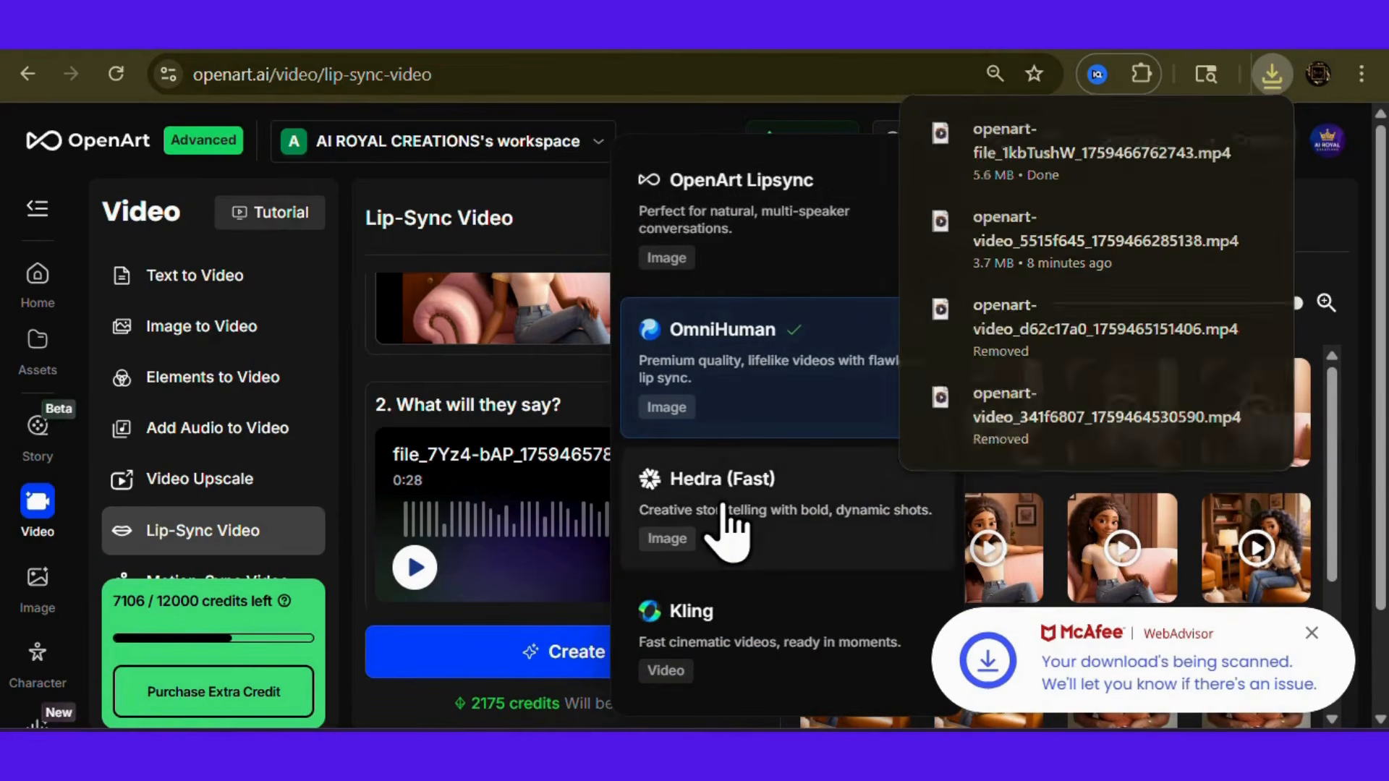
pyautogui.click(725, 528)
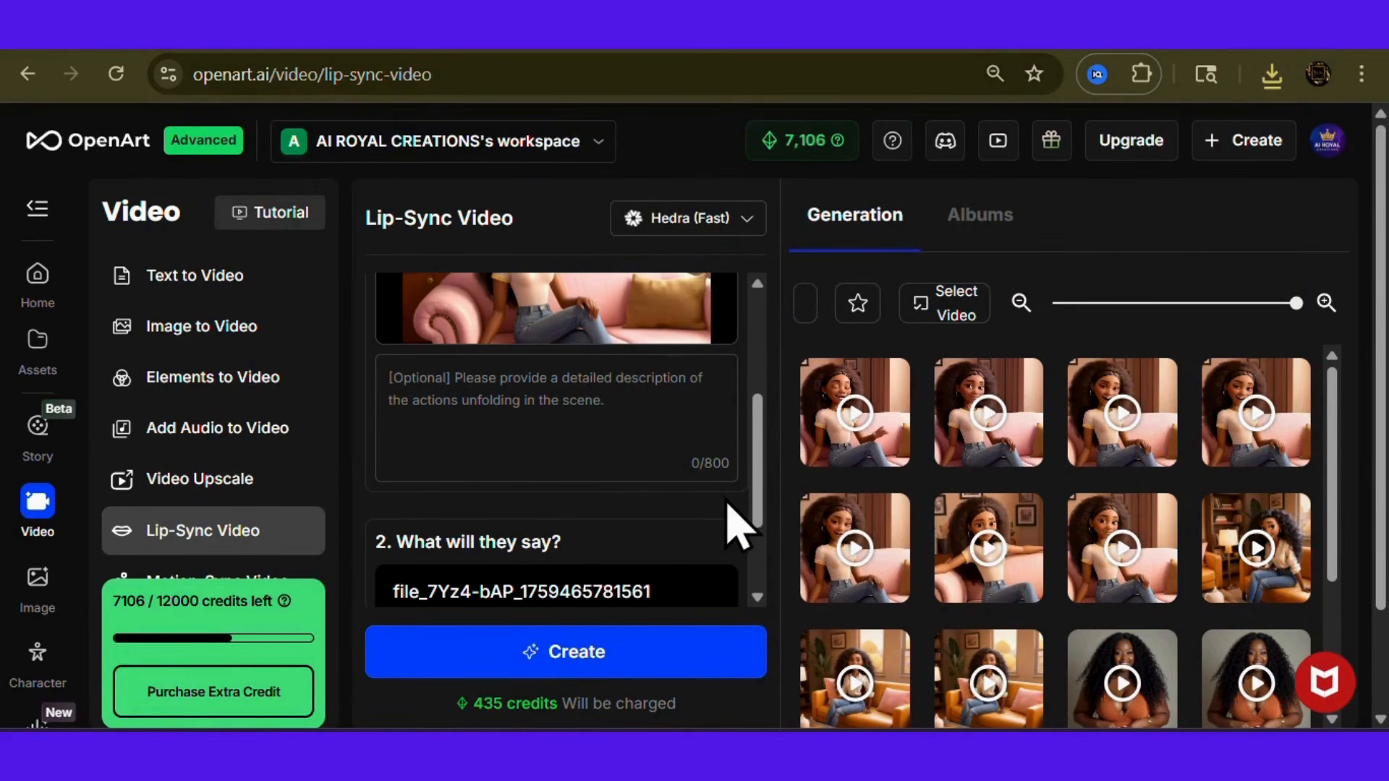
pyautogui.scroll(2, 724, 514)
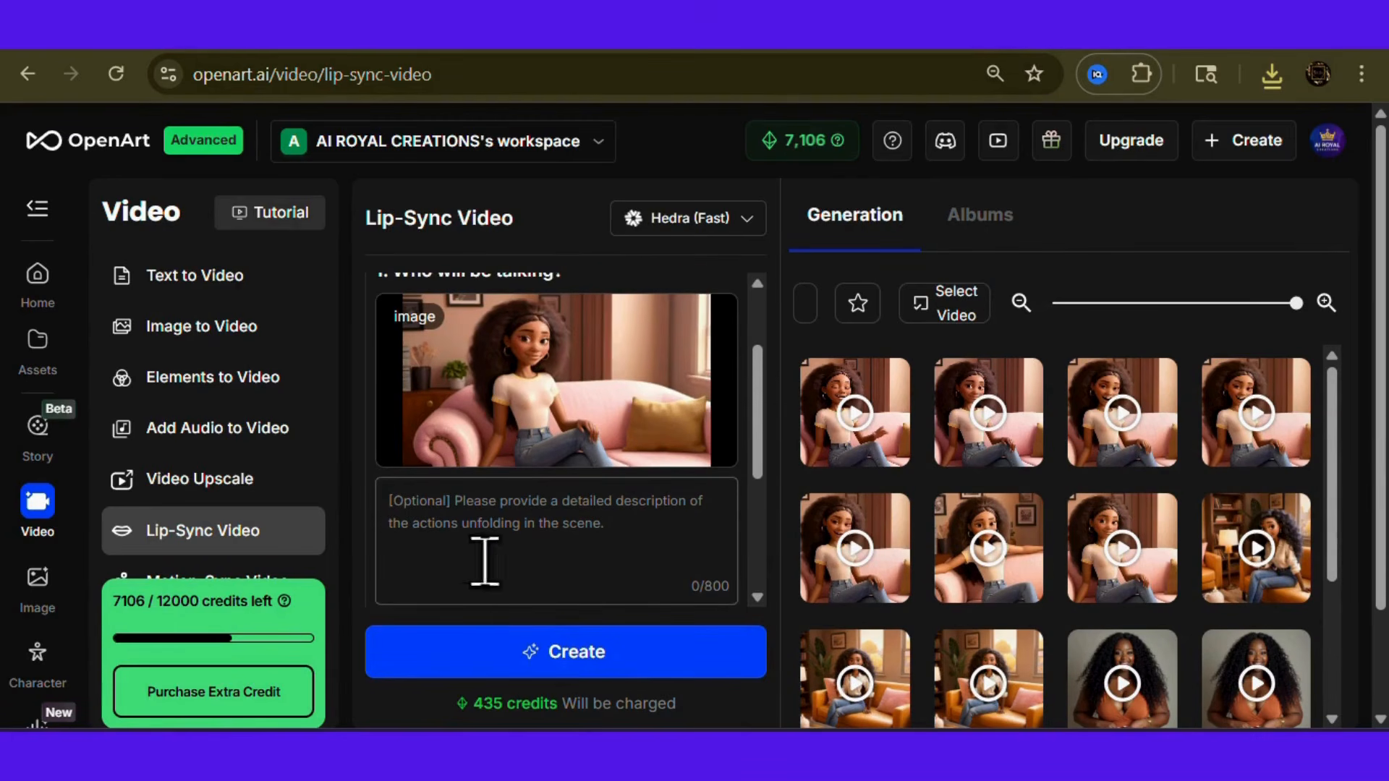
pyautogui.scroll(-3, 650, 421)
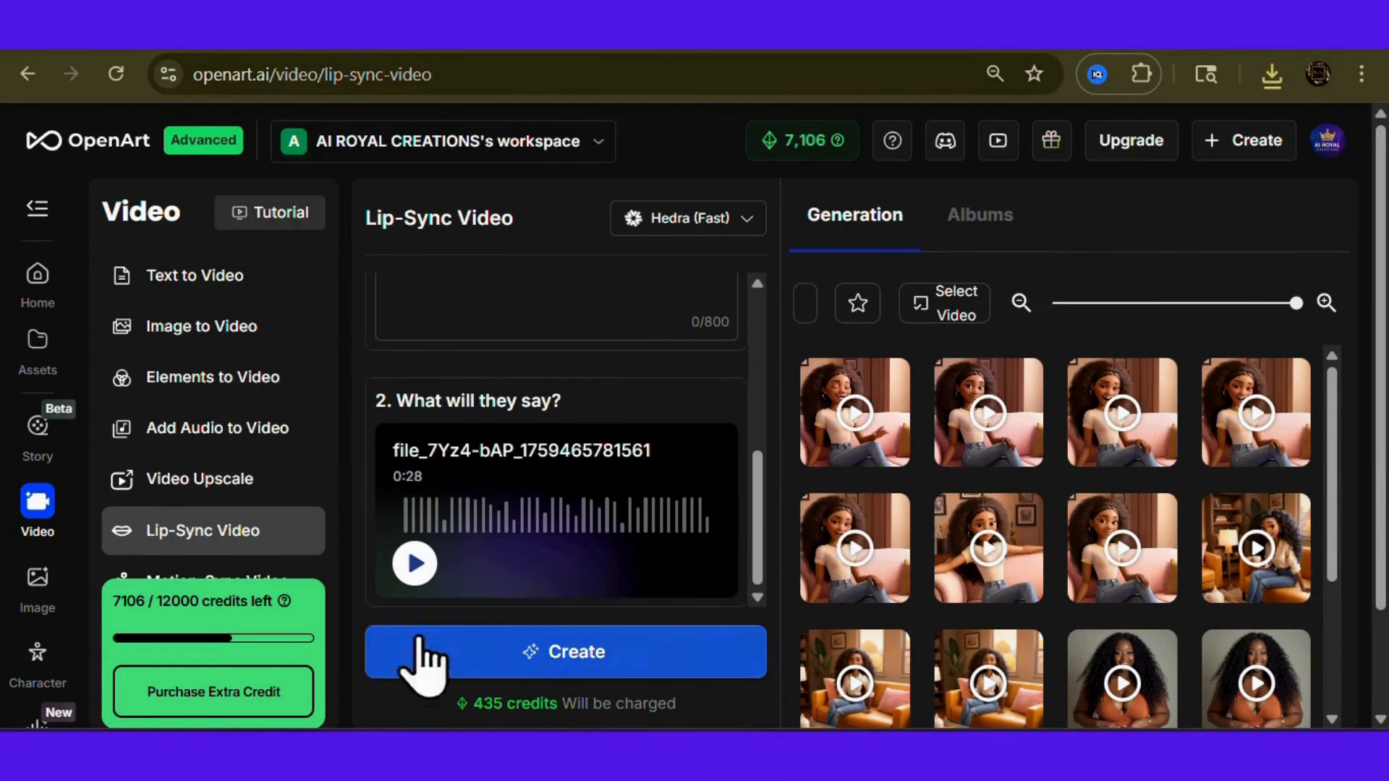